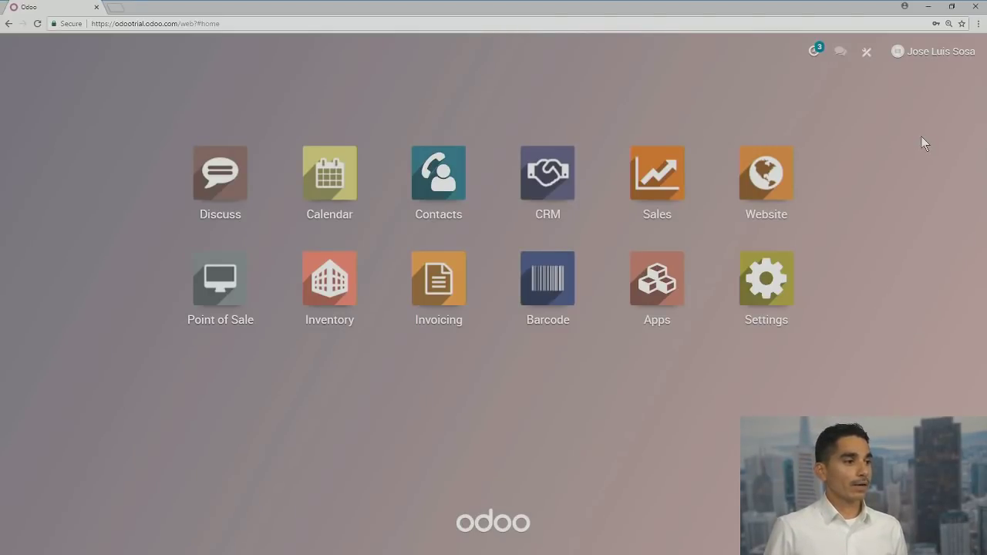
Open the CRM app and look through its Pipeline and Configuration menus
click(559, 189)
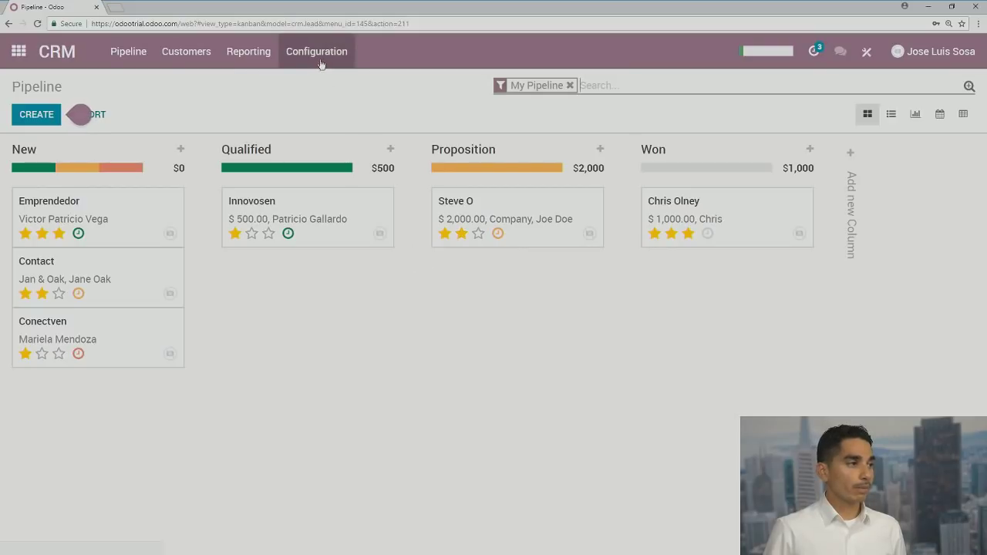
click(128, 60)
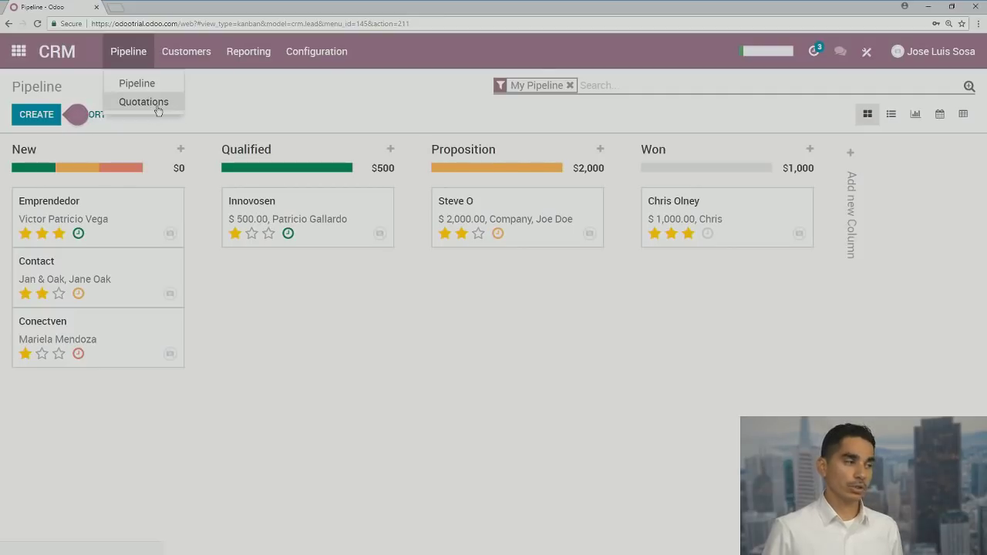
click(228, 99)
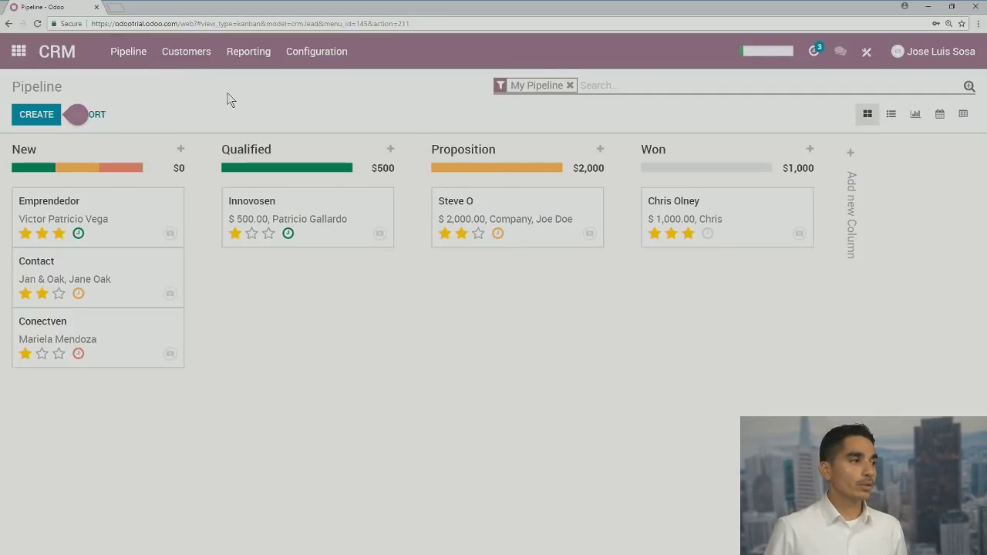
click(315, 65)
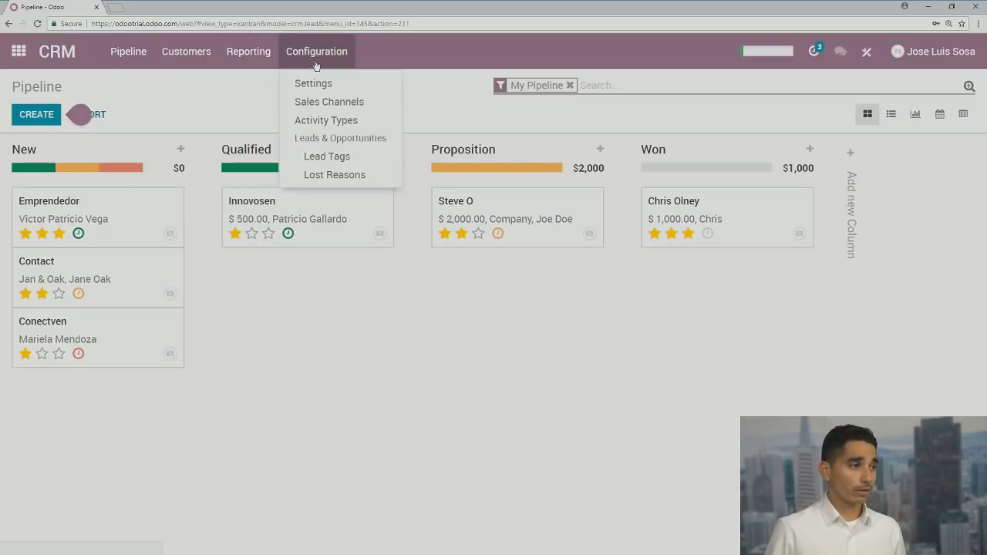
Enable the Leads option in CRM Settings, save, and go back to the apps home screen
click(320, 88)
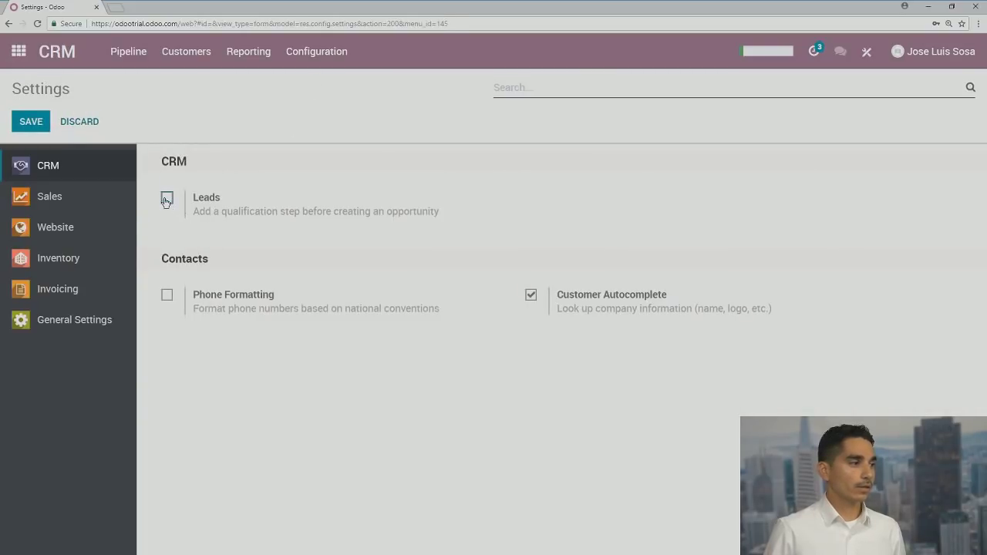
click(167, 199)
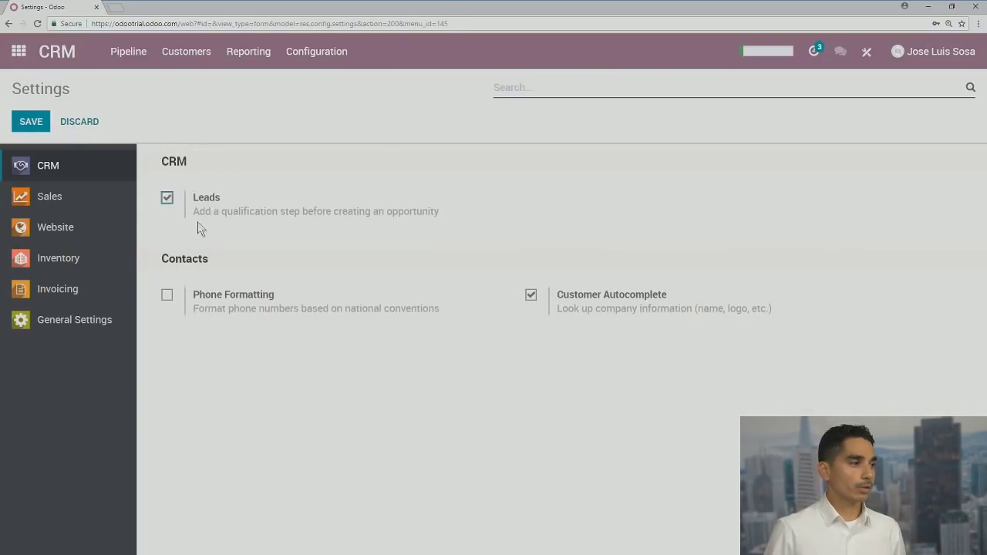
click(24, 125)
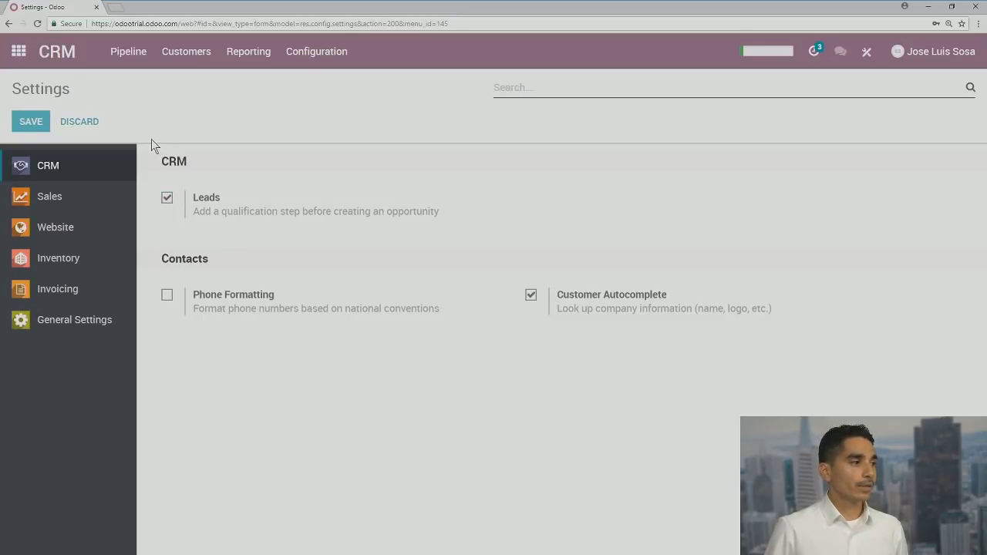
click(31, 123)
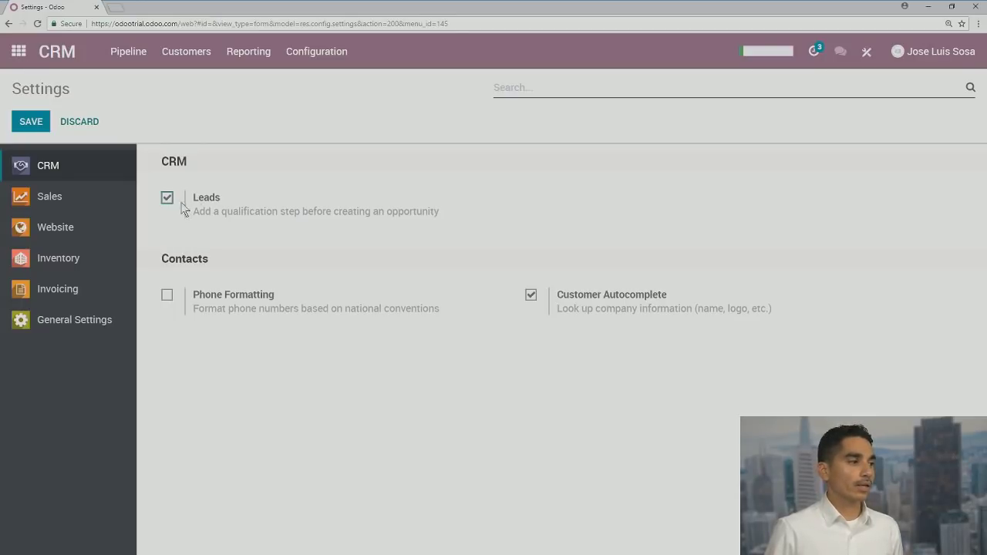
click(18, 54)
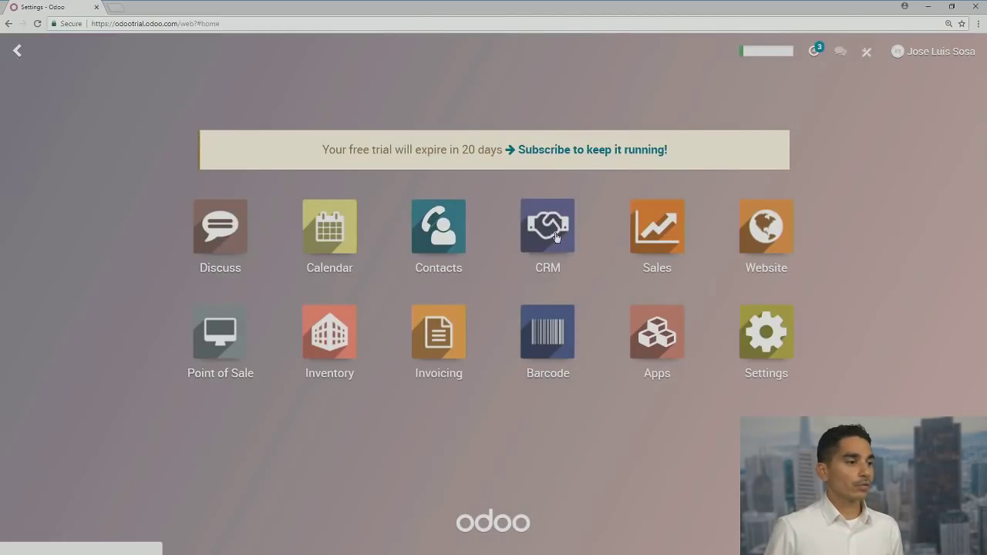
Open CRM's Pipeline > Leads list, view the import page, and cancel without importing
click(557, 232)
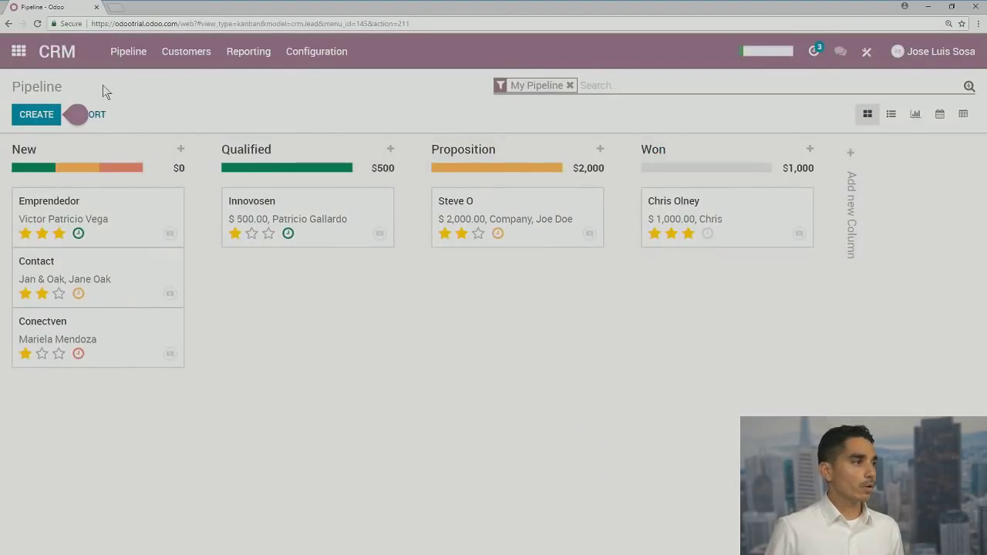
click(124, 59)
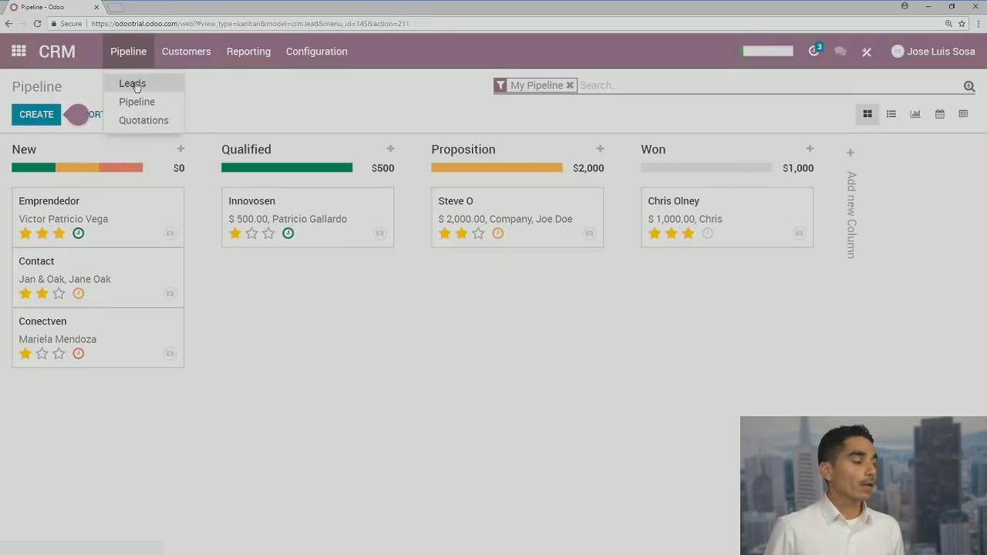
click(134, 85)
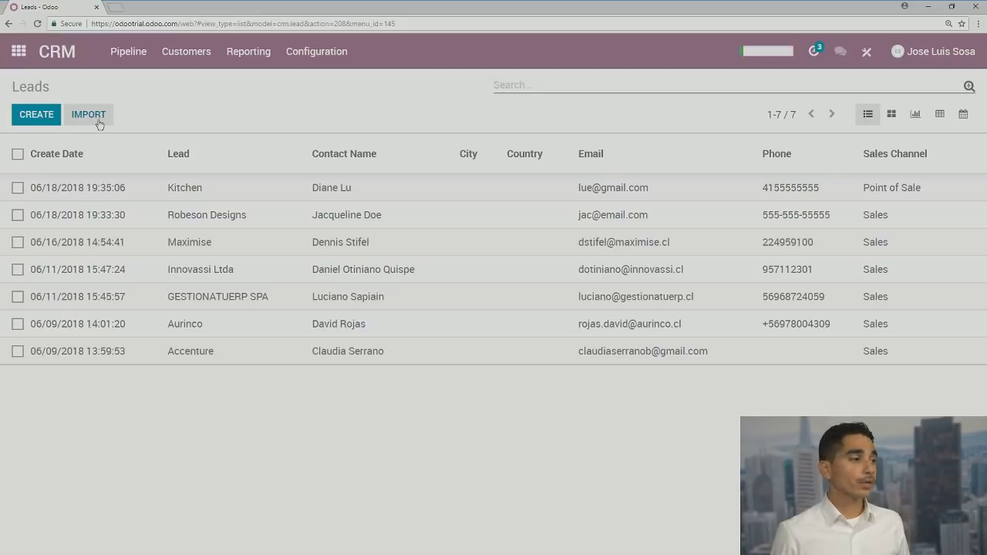
click(98, 121)
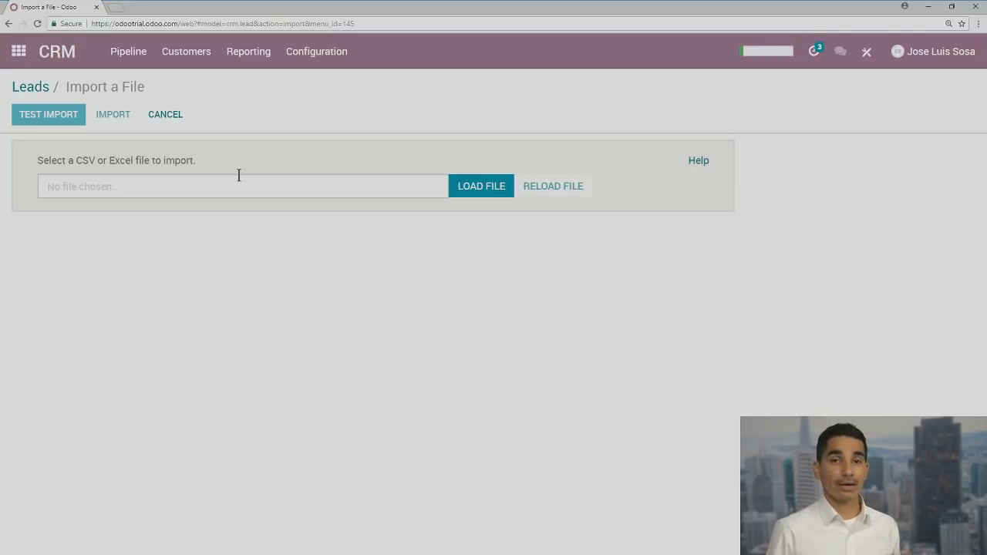
click(176, 122)
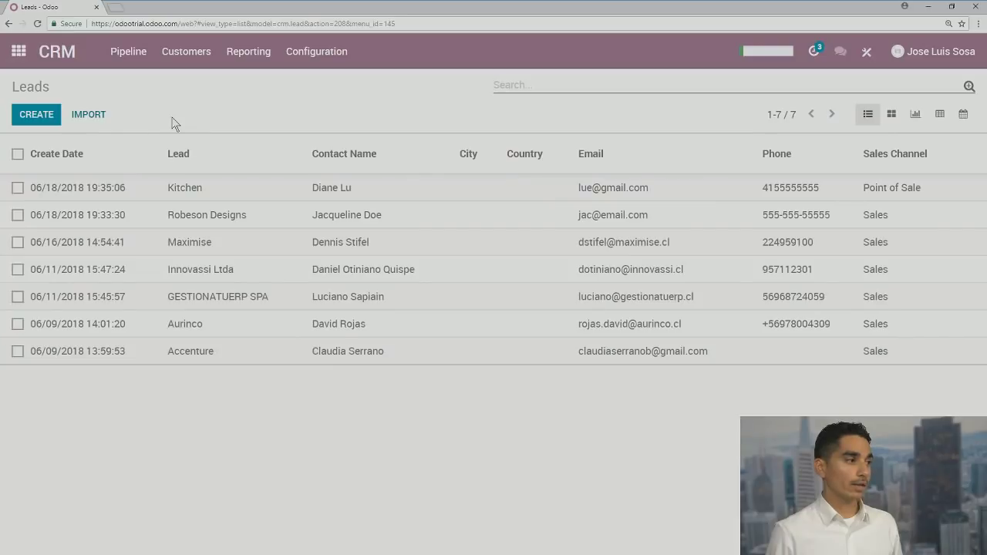
Start a new lead titled 'Flora Design' and enter the contact's name
click(31, 123)
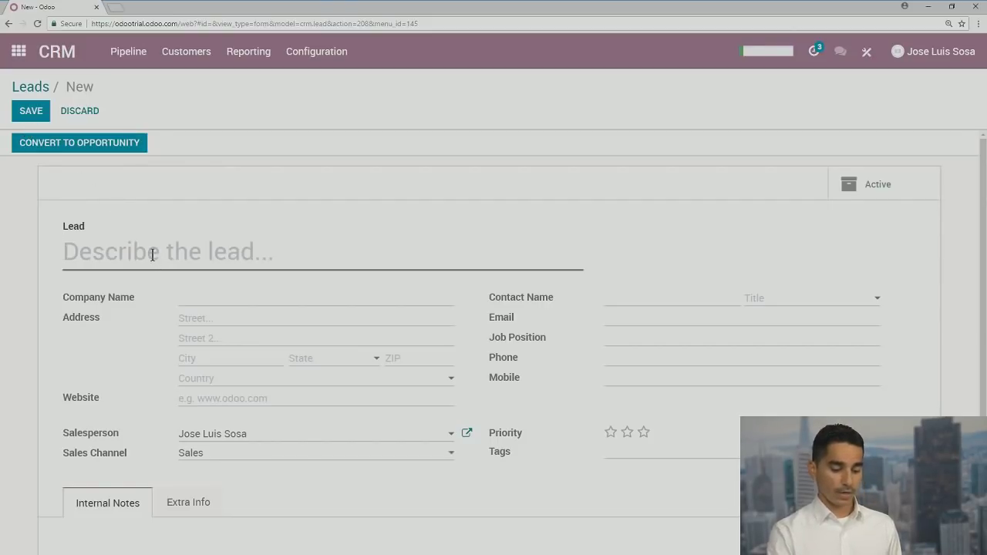
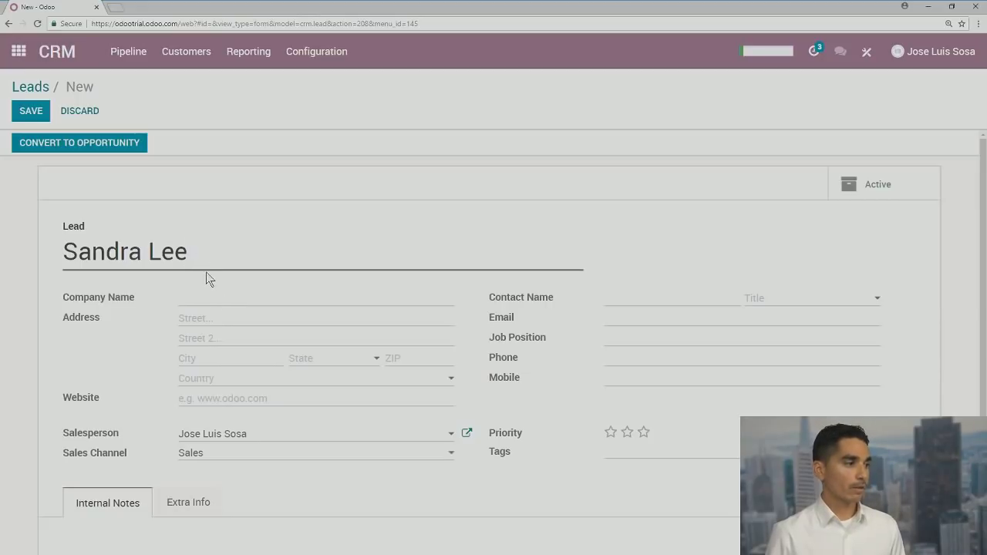
click(196, 305)
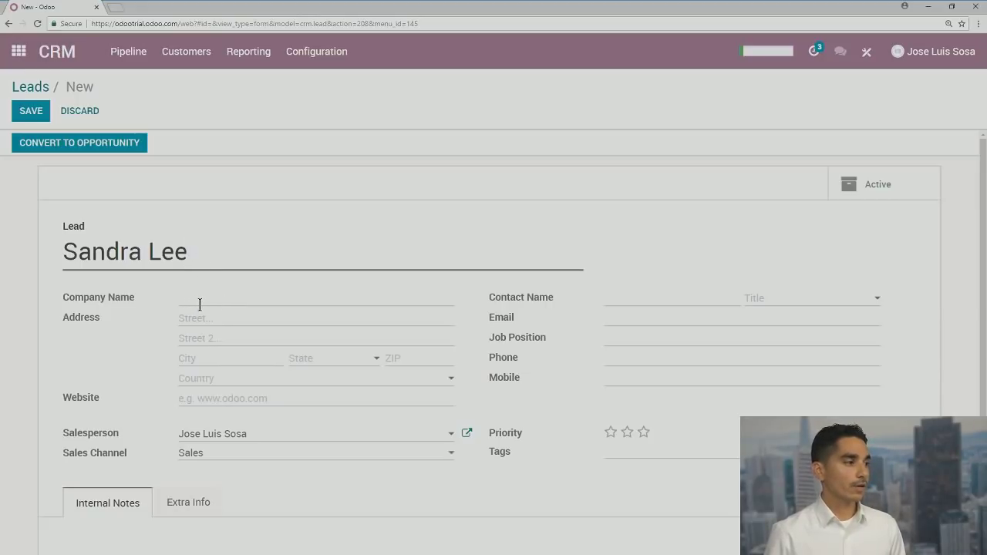
click(626, 297)
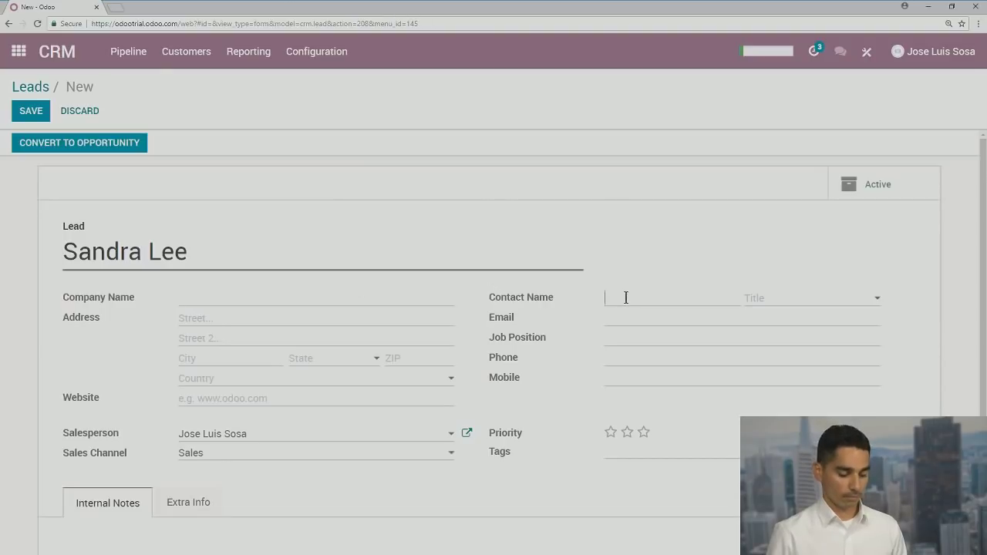
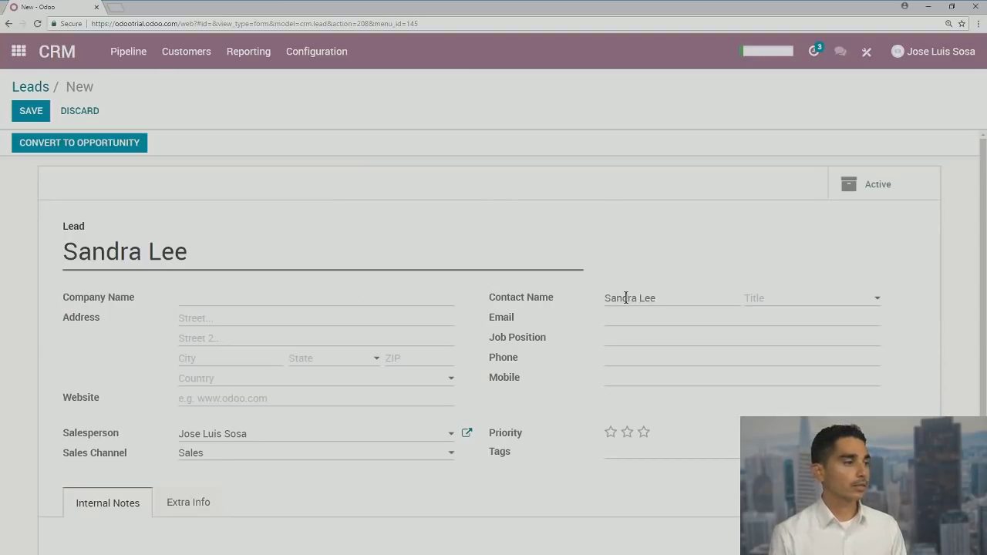
drag(205, 253, 176, 228)
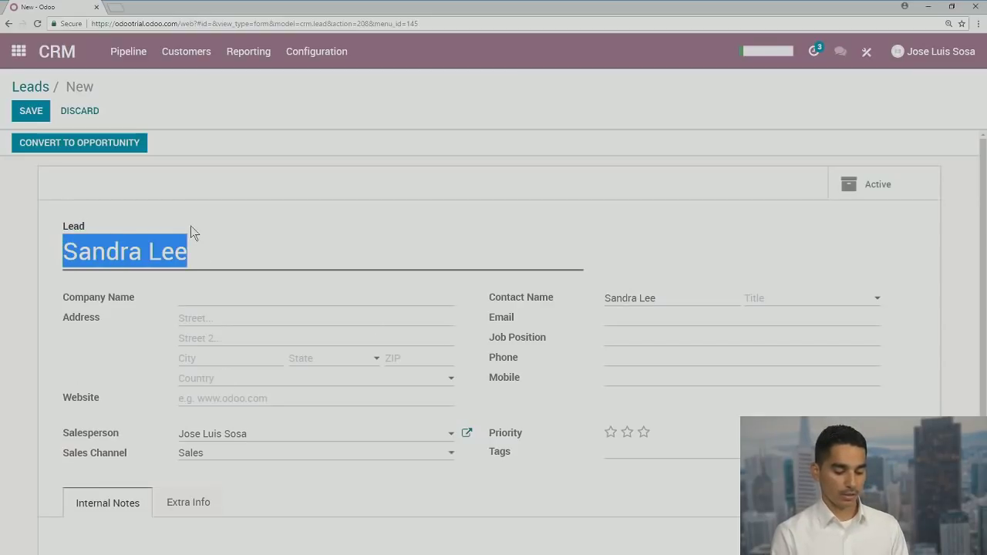
text(Flora Desi)
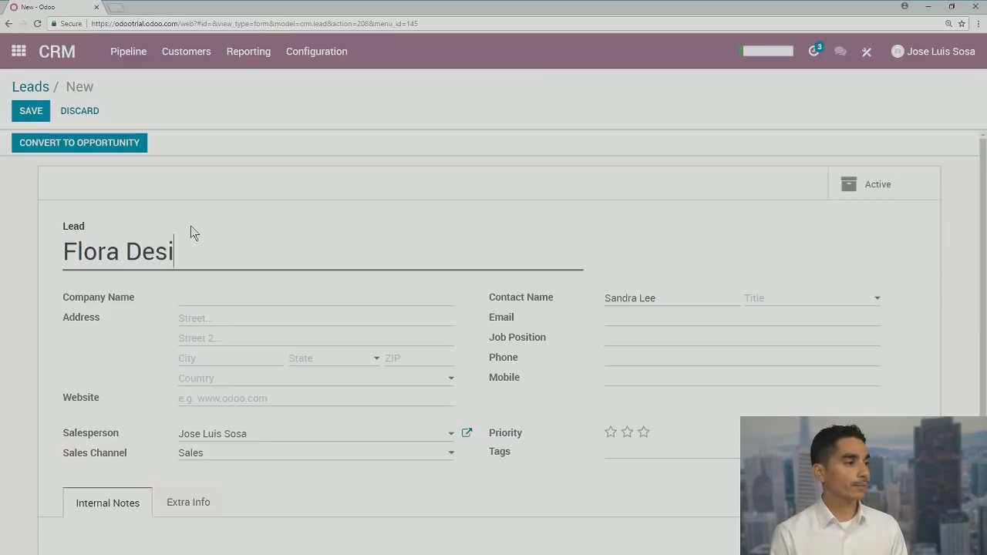
text(gn)
Fill in the contact's e-mail and phone number, then save the lead
click(631, 314)
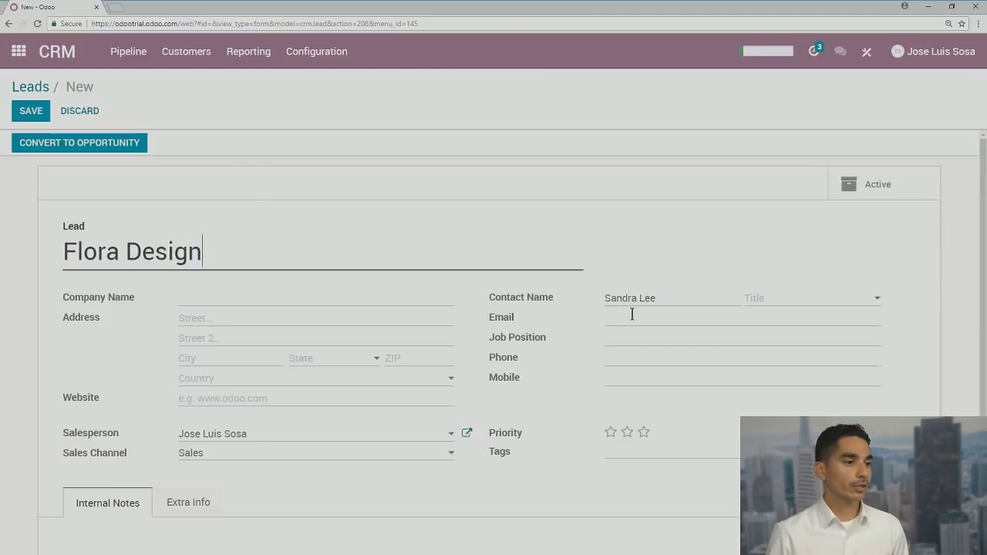
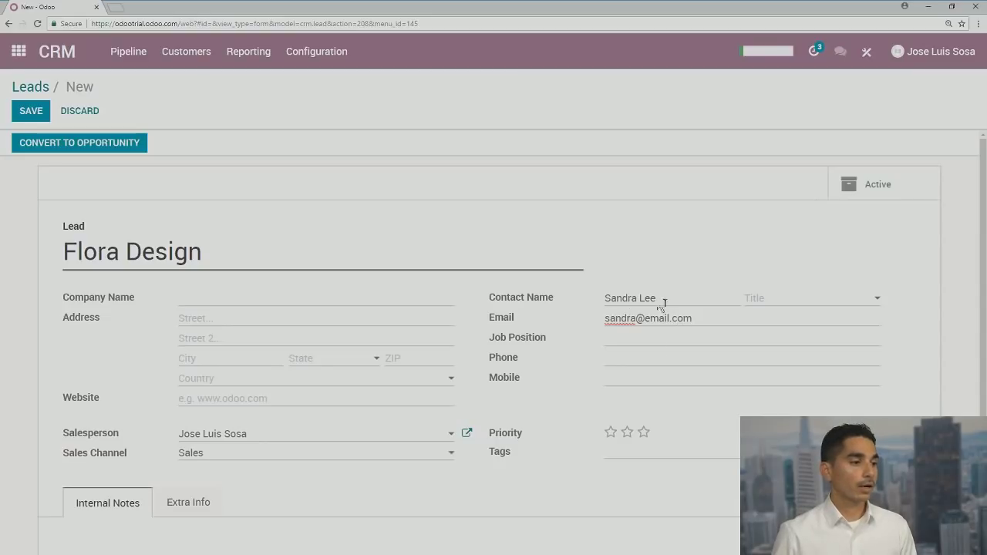
click(649, 358)
text(555-)
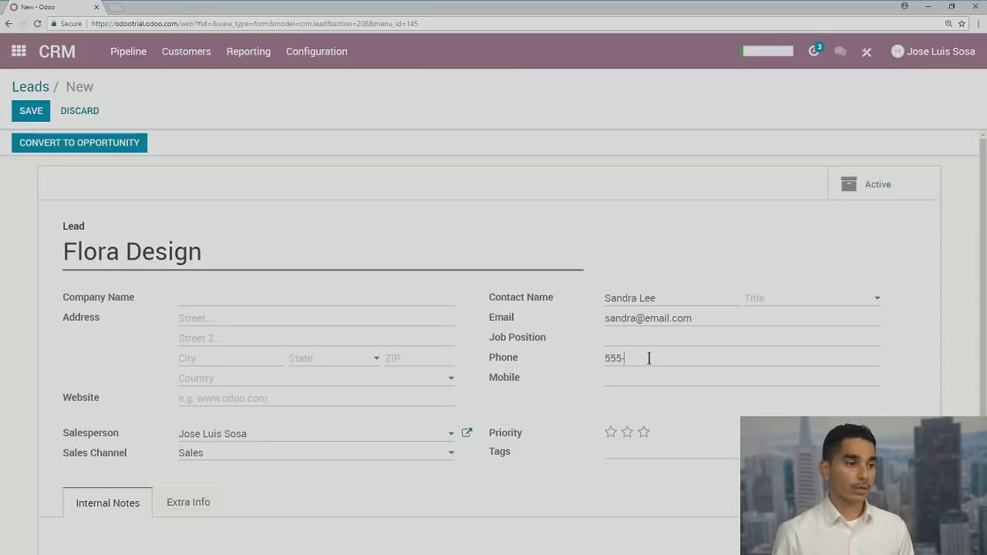
text(555-55)
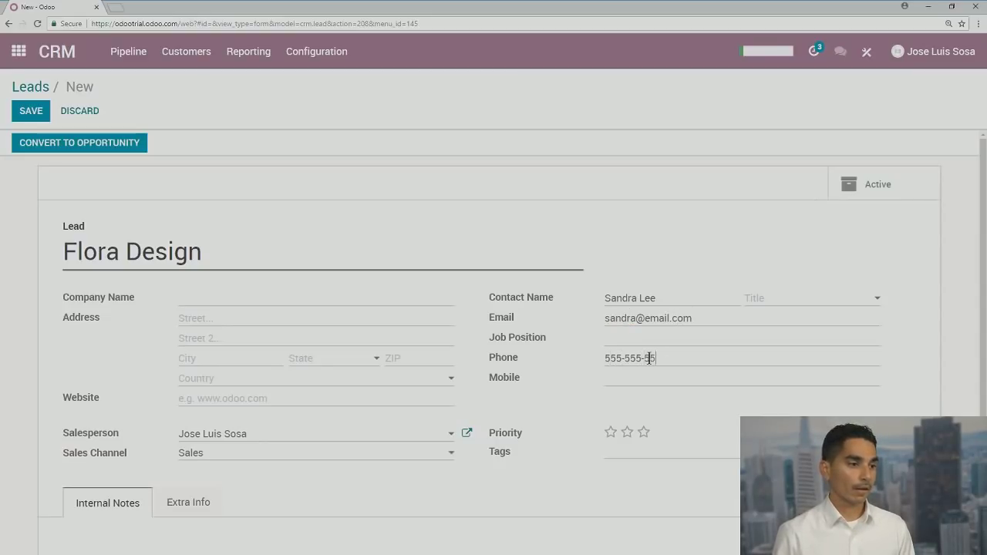
text(55)
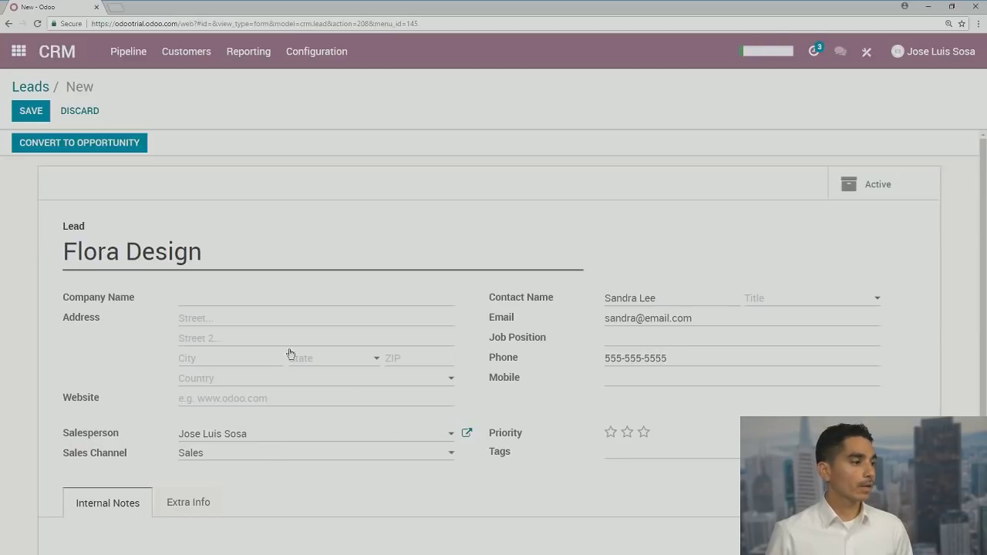
scroll(223, 319, down, 1)
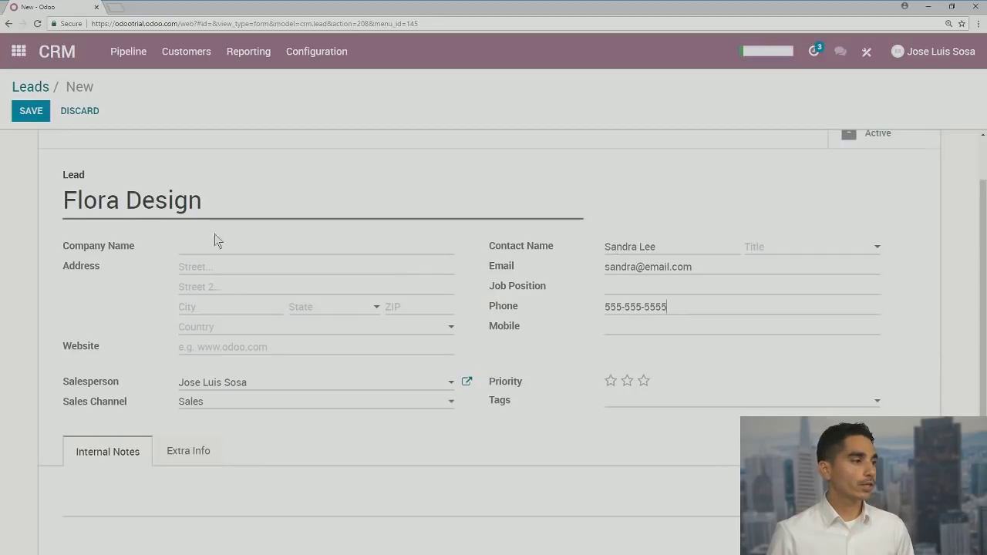
scroll(214, 234, up, 1)
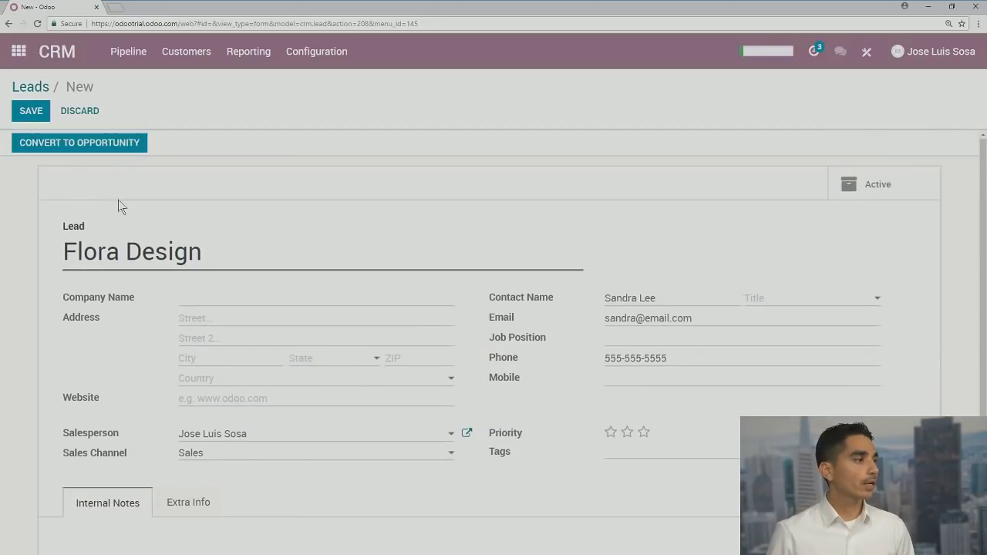
click(33, 114)
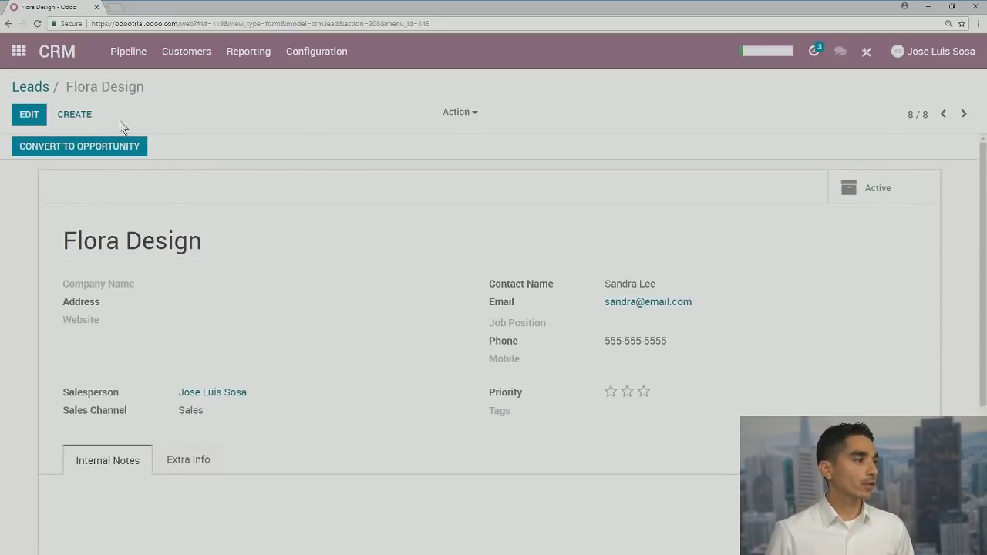
Return to Leads, check Flora Design in Kanban and List views, then go home
click(40, 90)
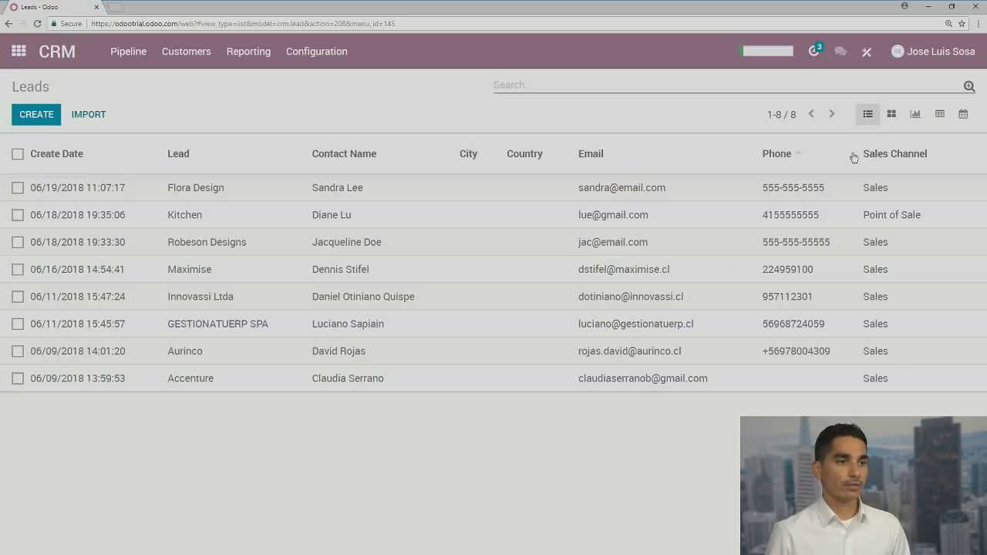
click(891, 116)
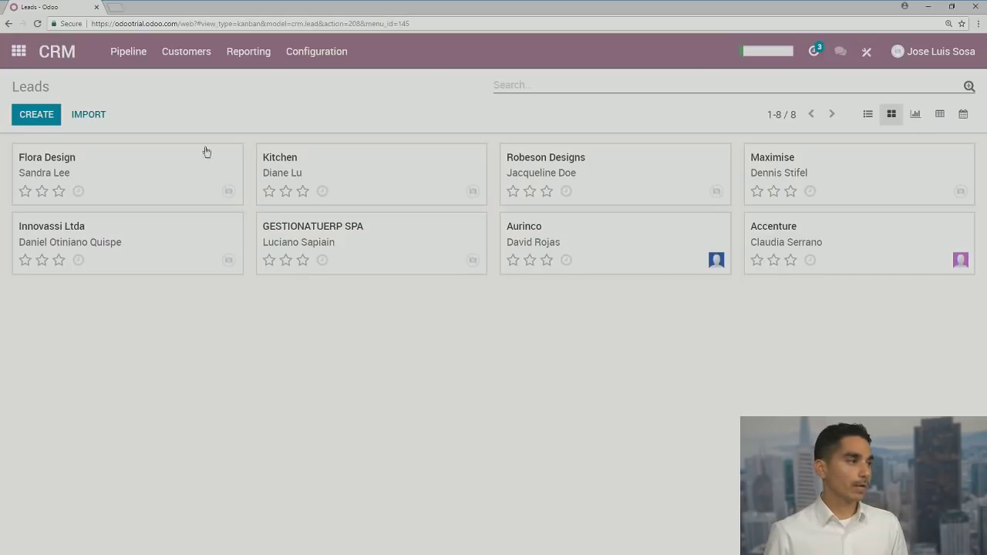
click(868, 115)
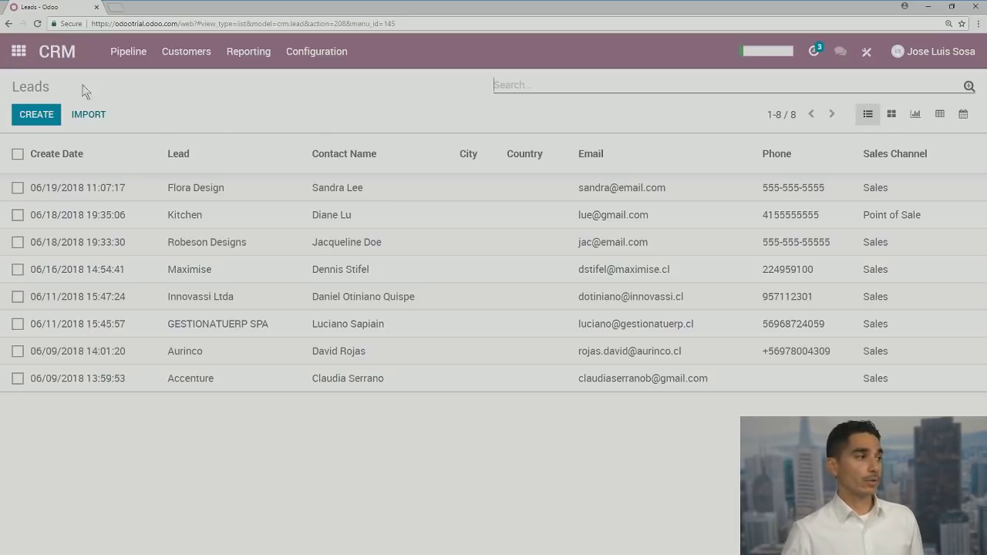
click(20, 51)
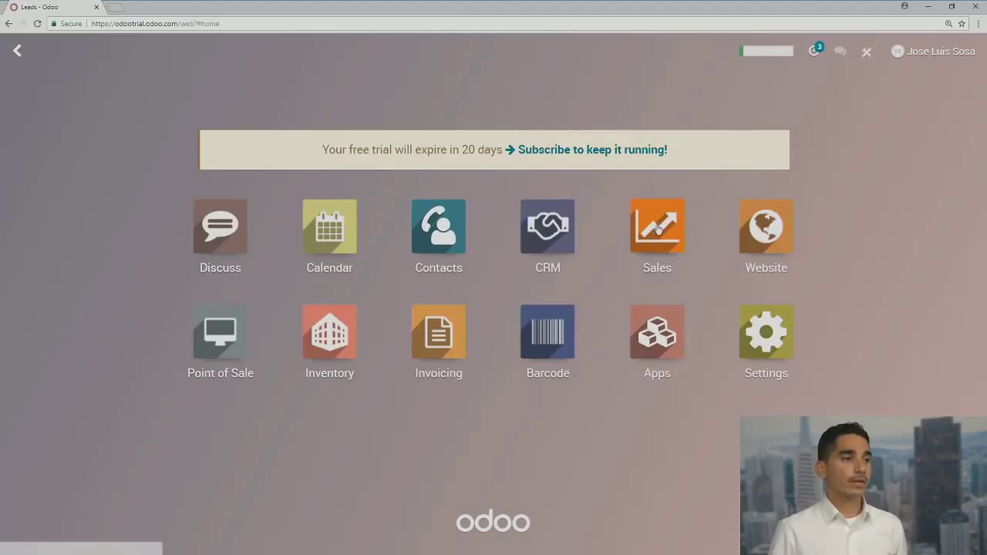
Open the live website's Contact Us page from the Website app
click(776, 227)
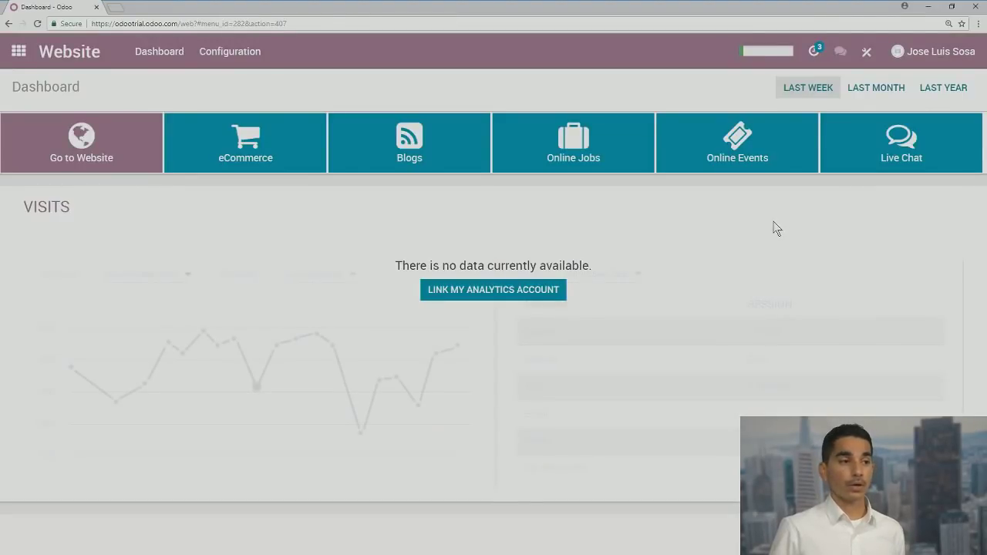
click(107, 154)
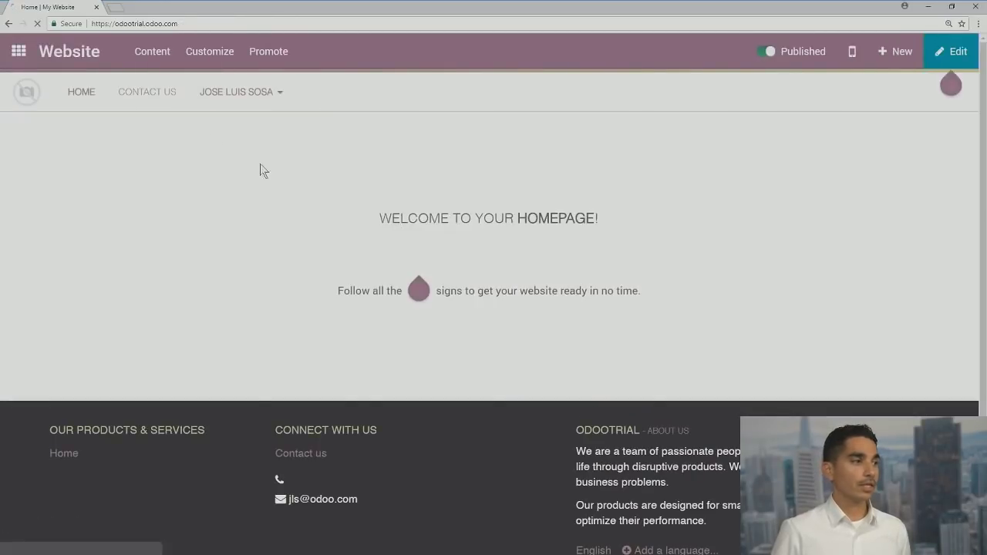
click(163, 93)
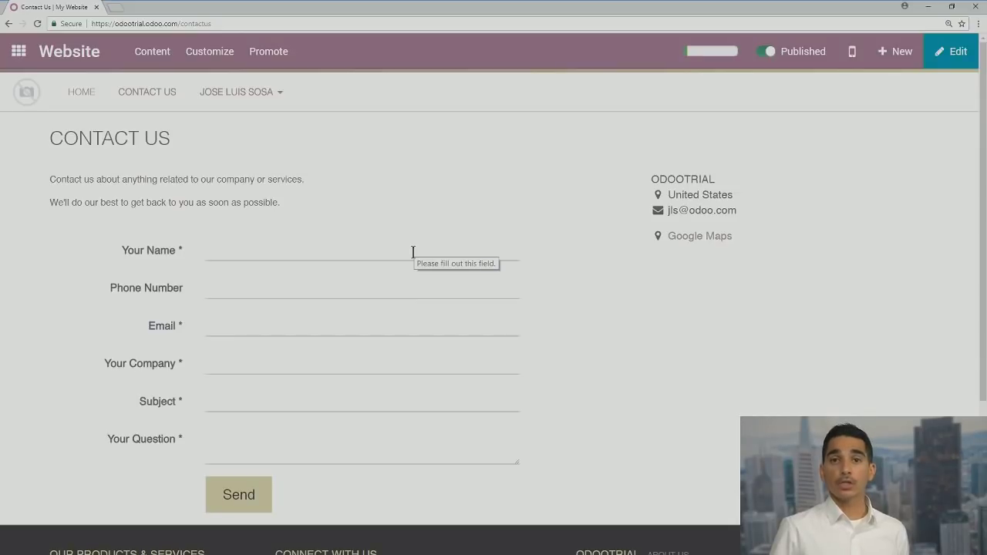
scroll(273, 251, down, 1)
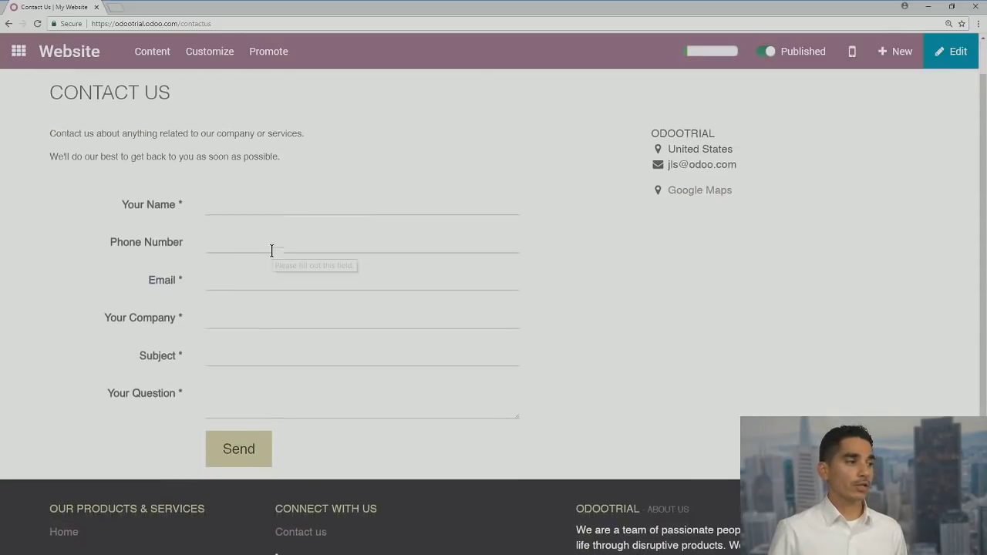
Enter the visitor's name, phone number, e-mail address and company 'River Creates'
click(238, 200)
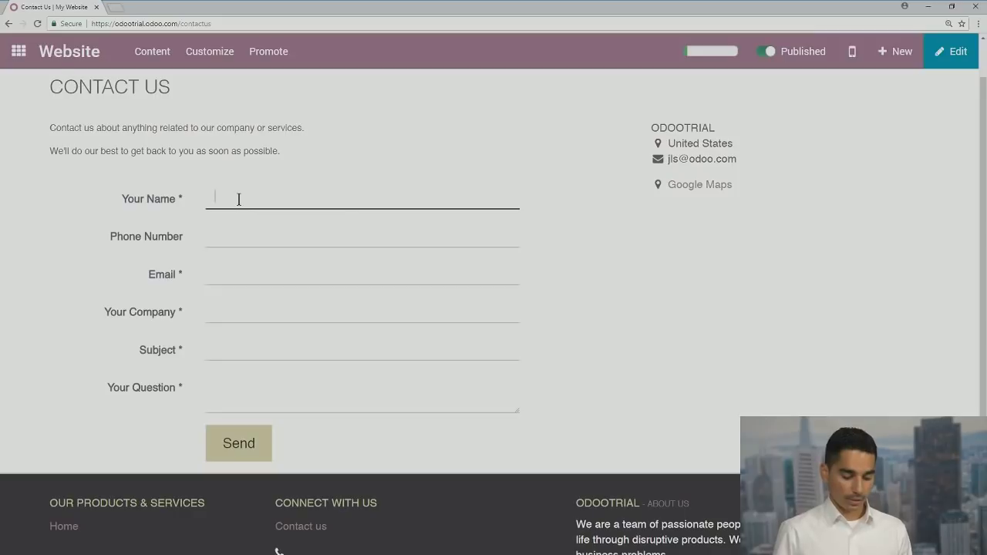
text(Sa)
key(BackSpace)
key(BackSpace)
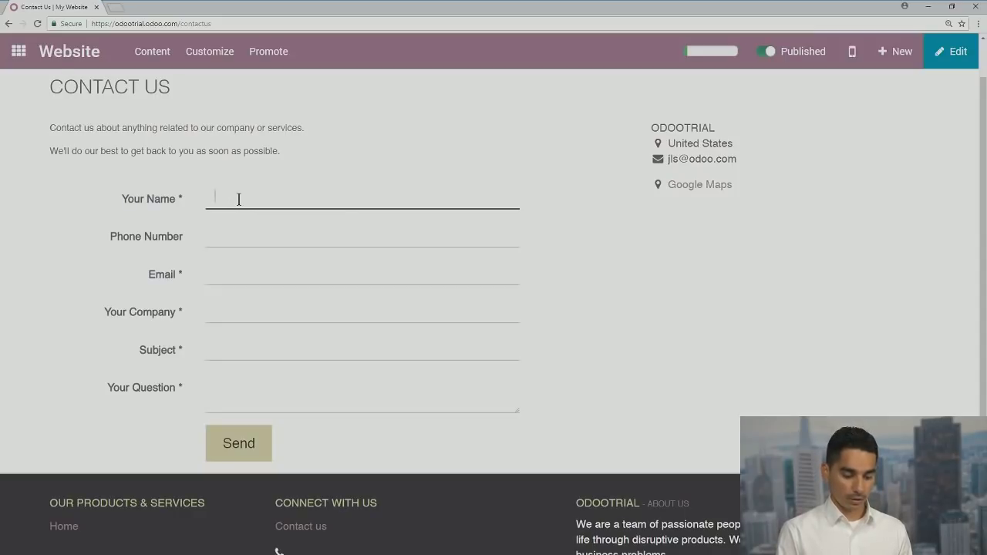
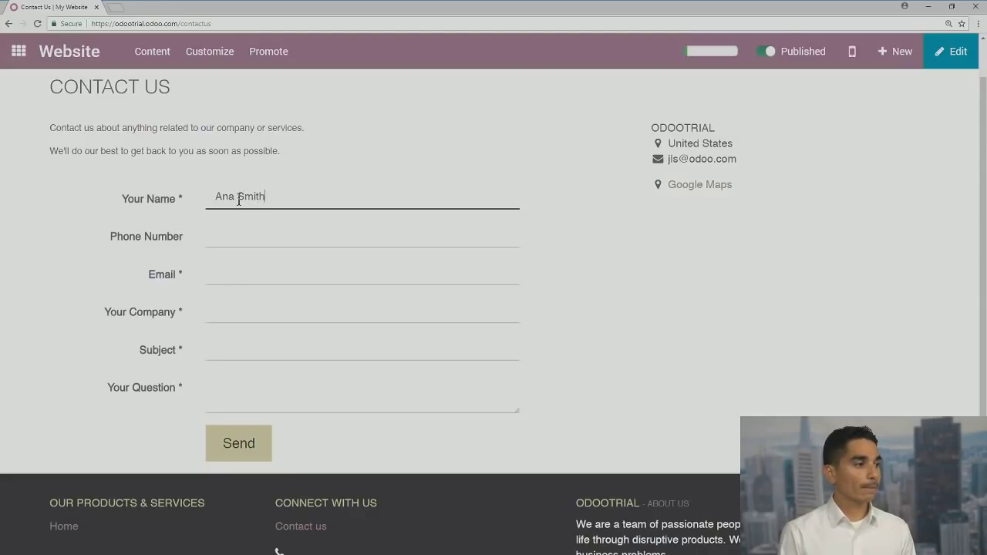
click(228, 239)
text(555)
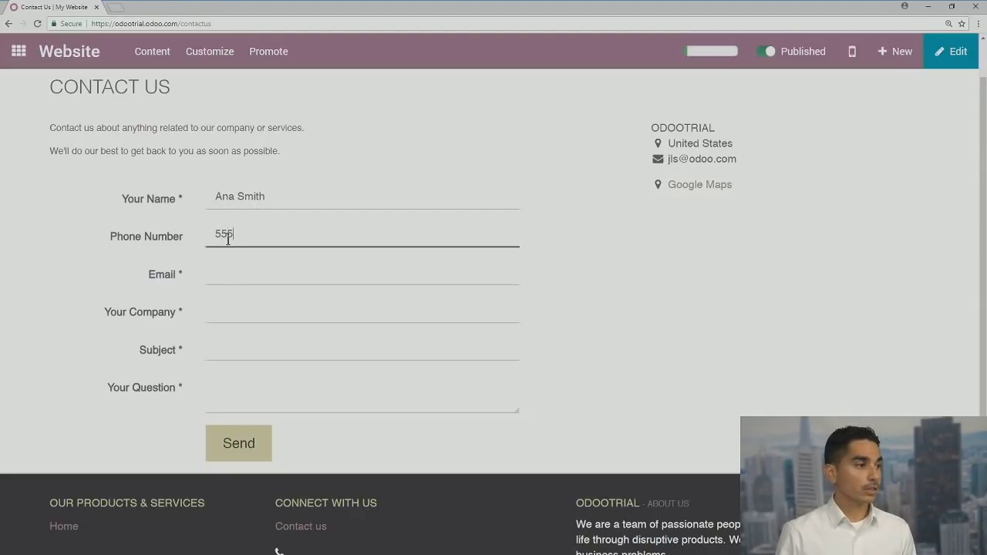
text(-444-4444)
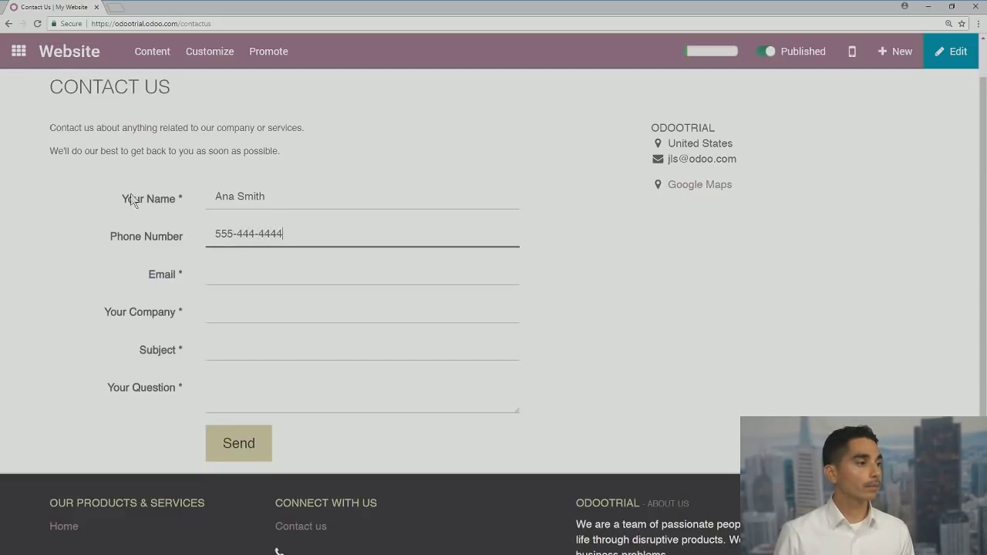
click(228, 280)
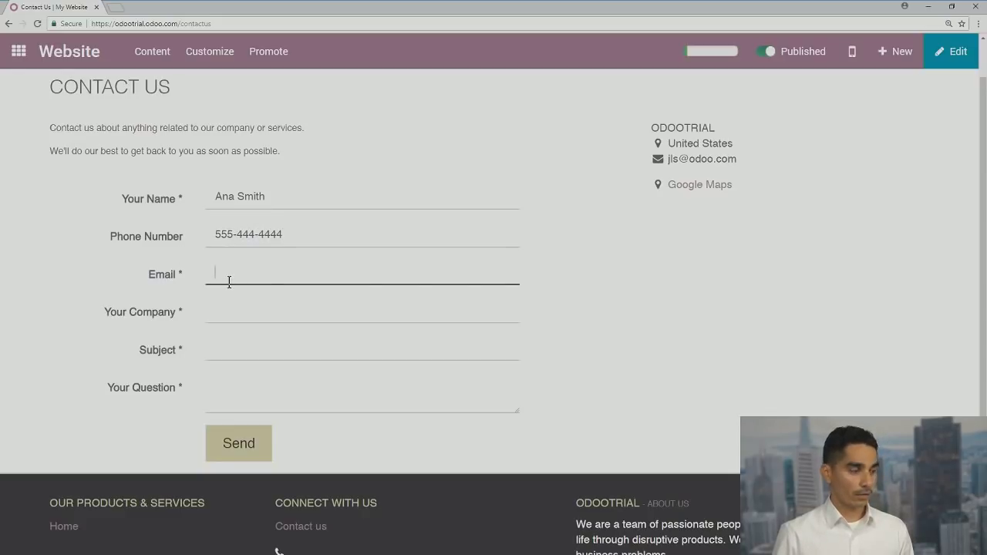
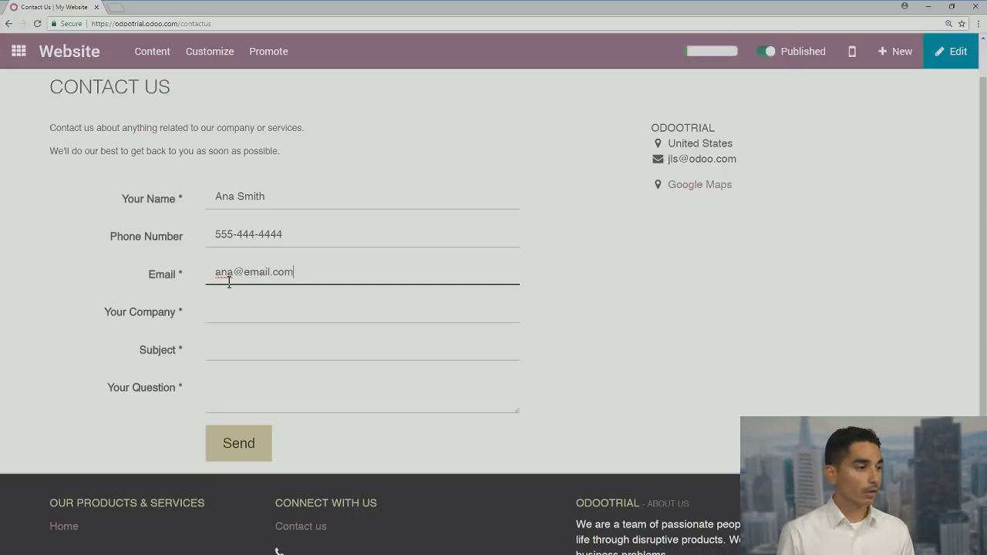
click(255, 298)
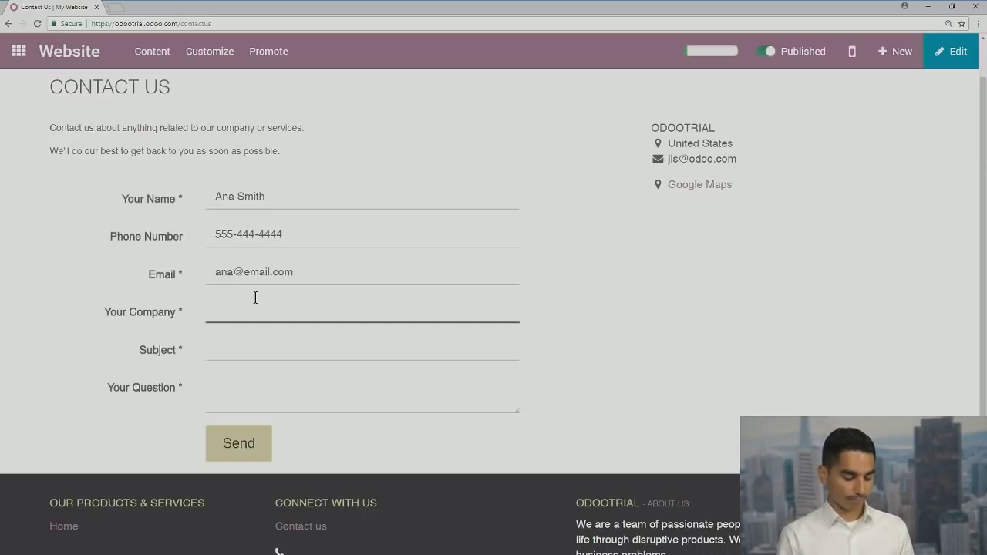
text(River)
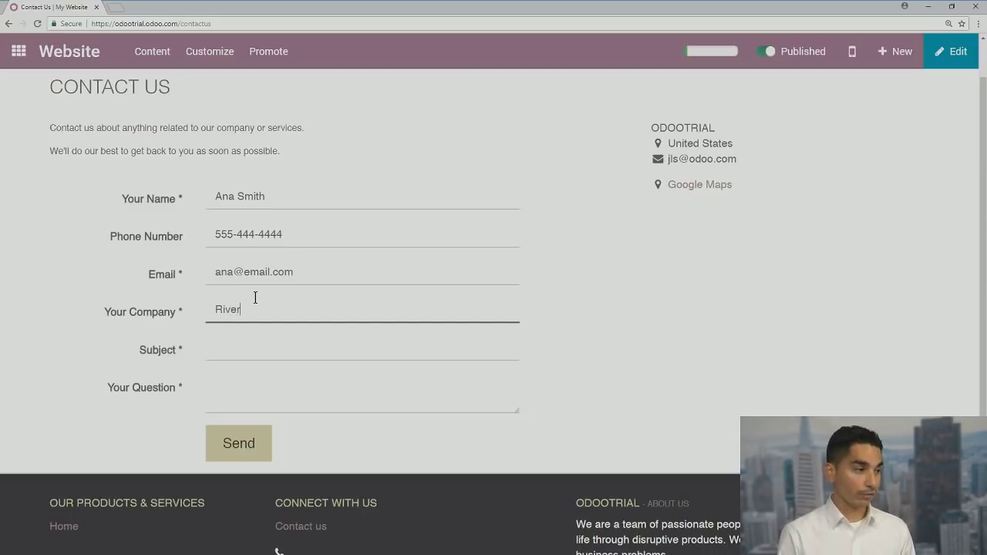
text( Creates)
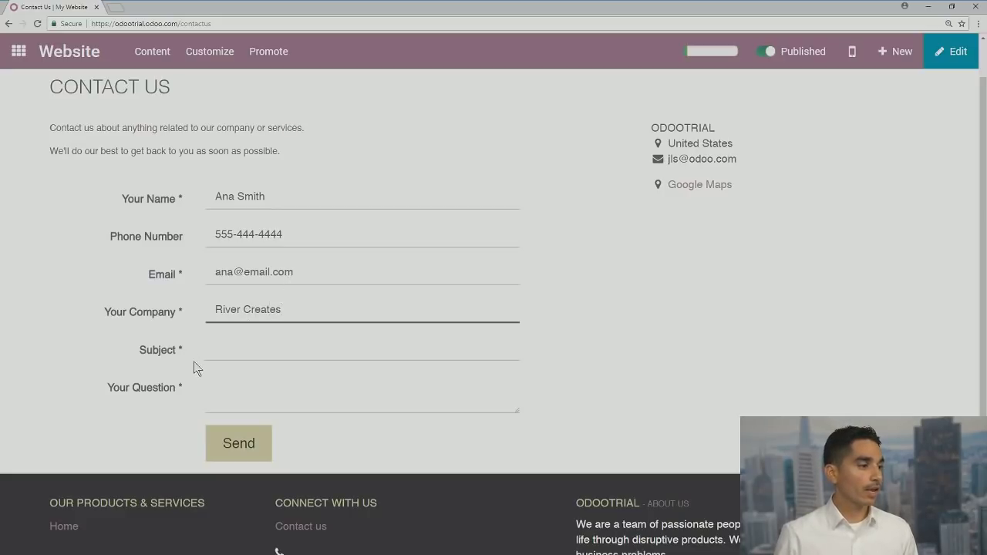
Enter subject 'Design Consultation and Sofa' and question 'Interested in your services'
click(246, 351)
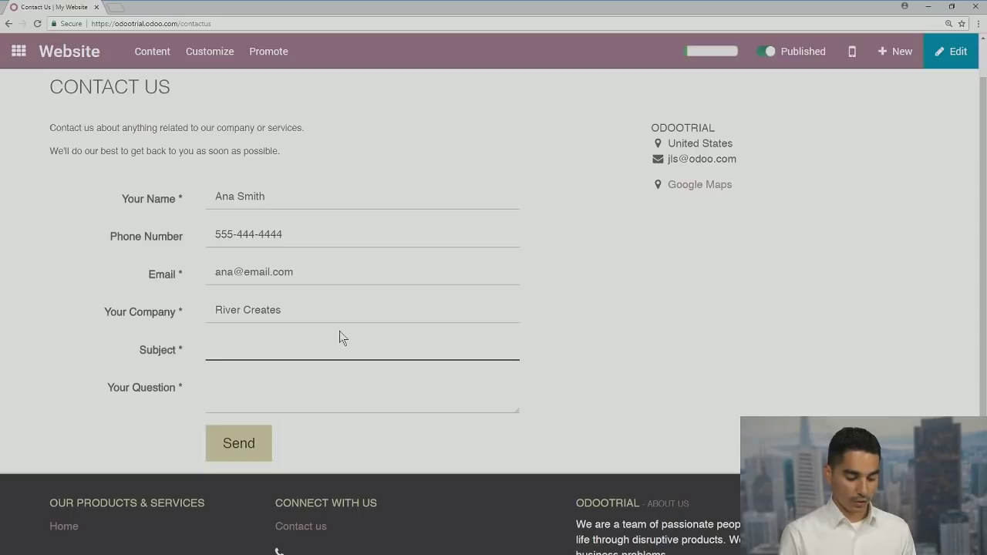
text(Design)
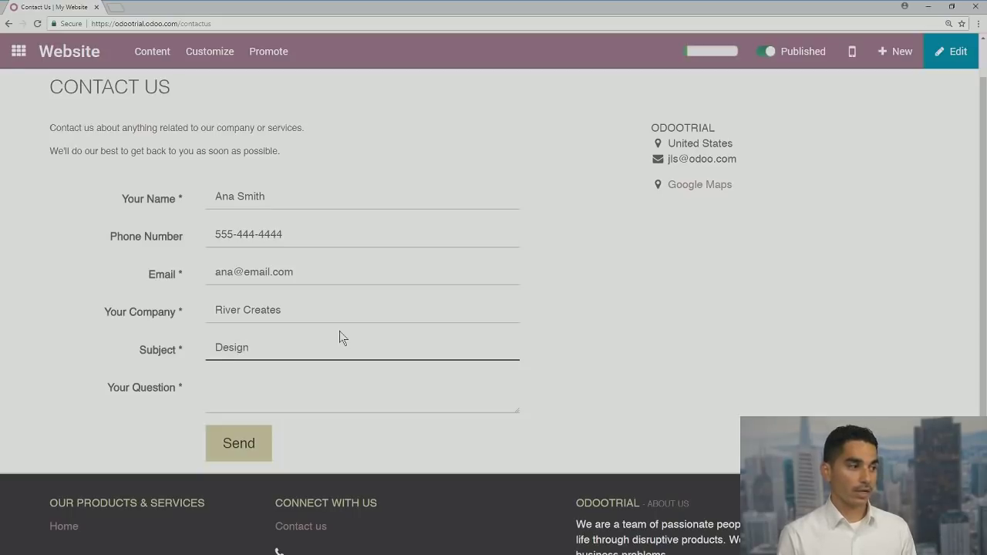
text( Crea)
key(BackSpace)
key(BackSpace)
key(BackSpace)
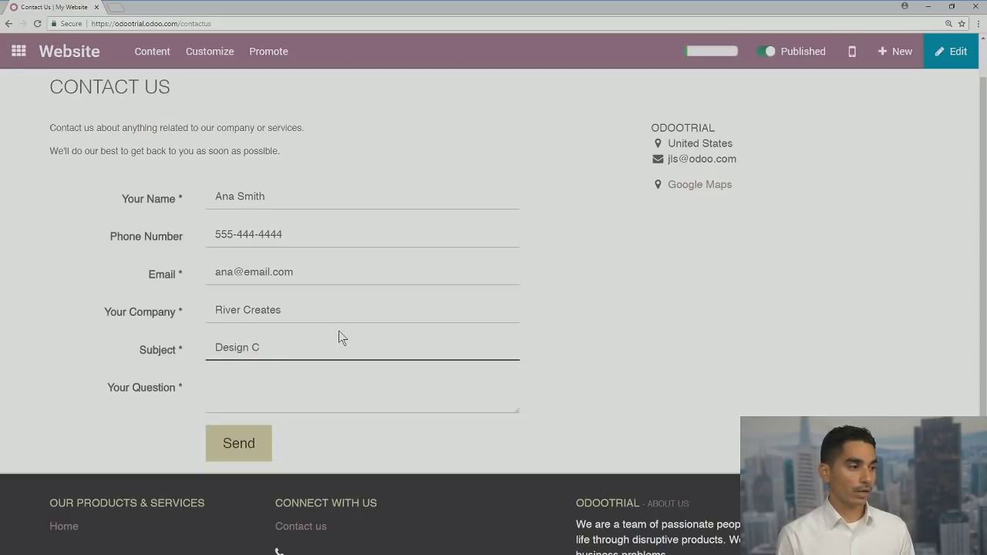
text(onsultation)
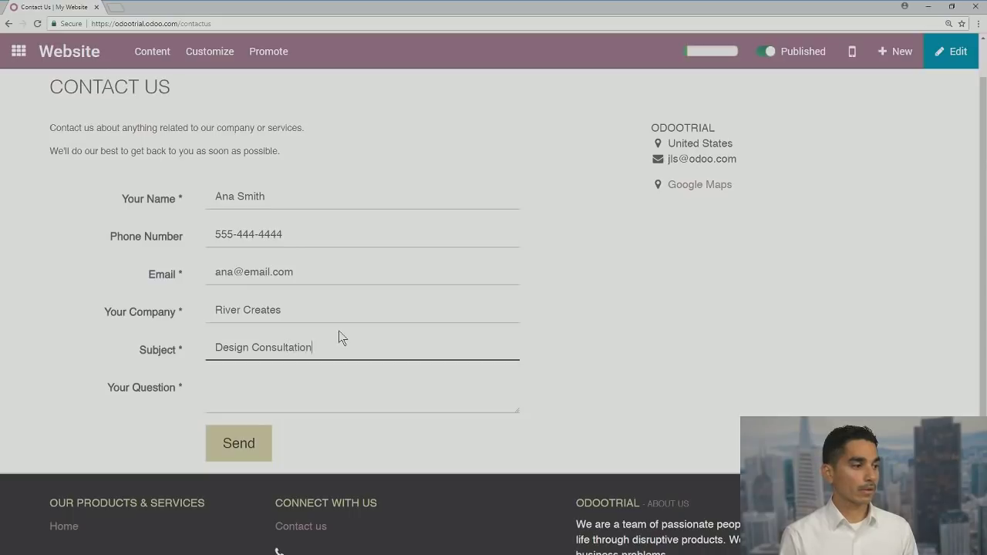
text( and Sofa)
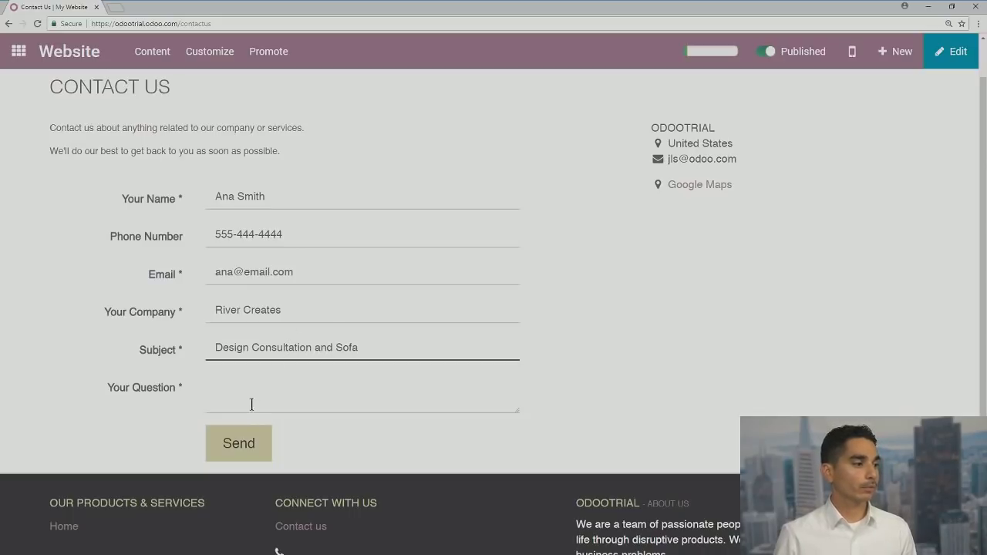
click(235, 385)
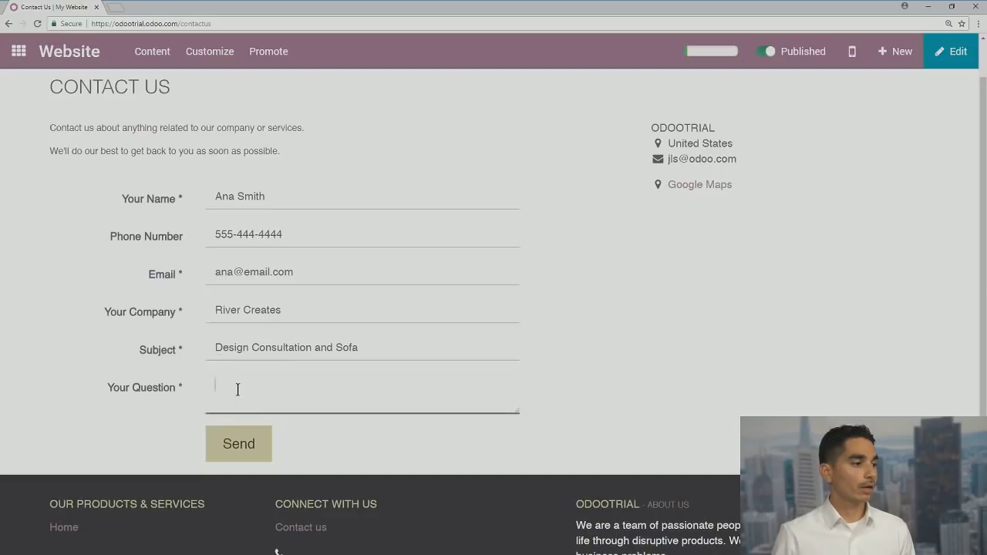
text(Intereste)
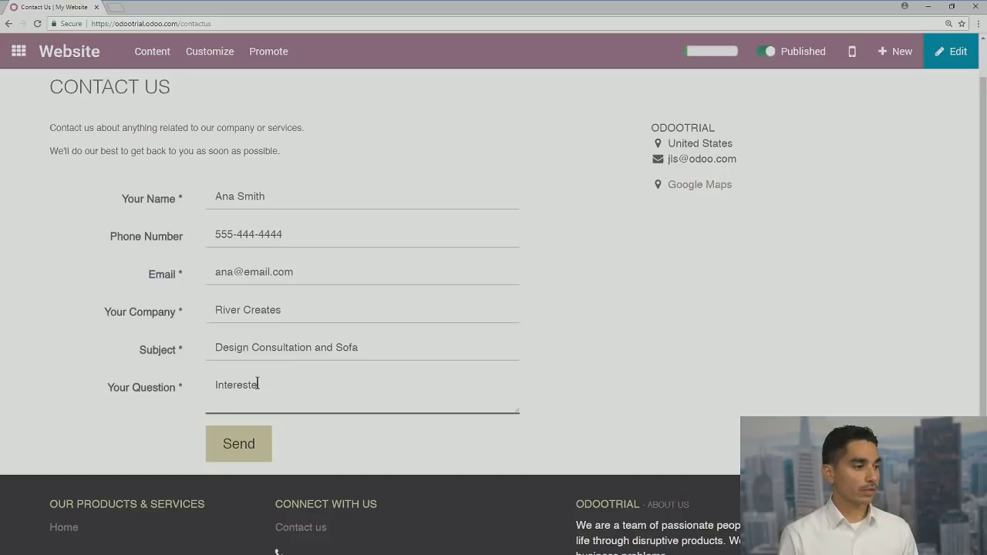
text(d in yo)
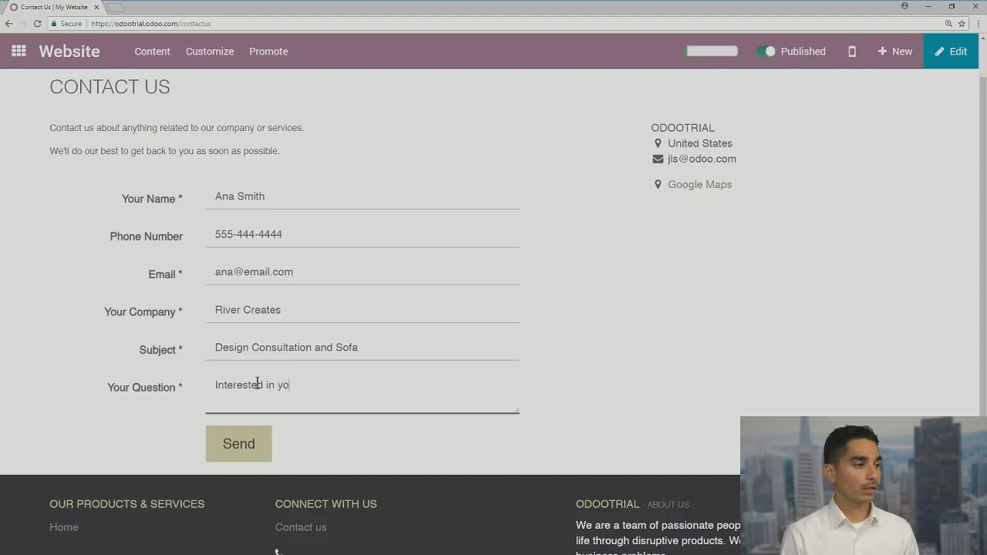
text(ur servi)
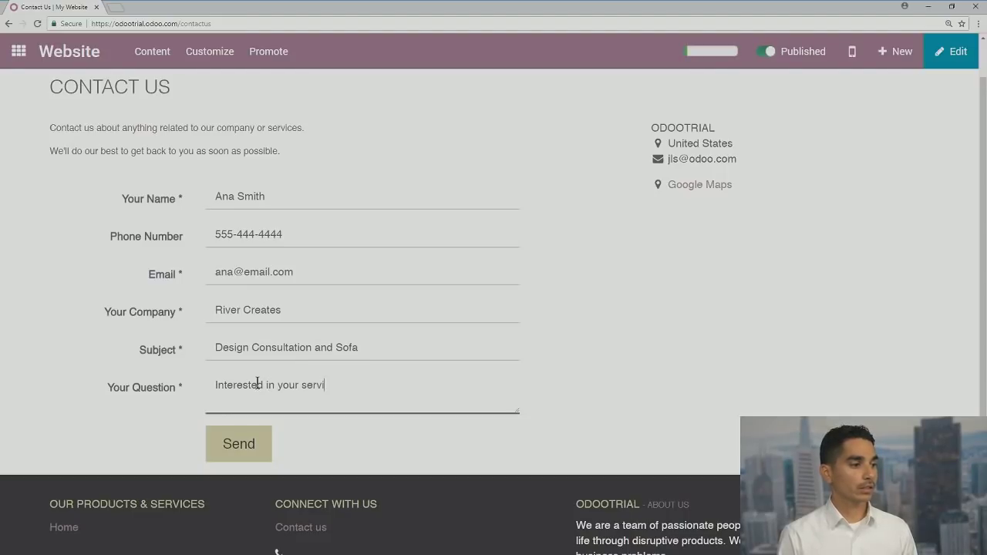
text(ces)
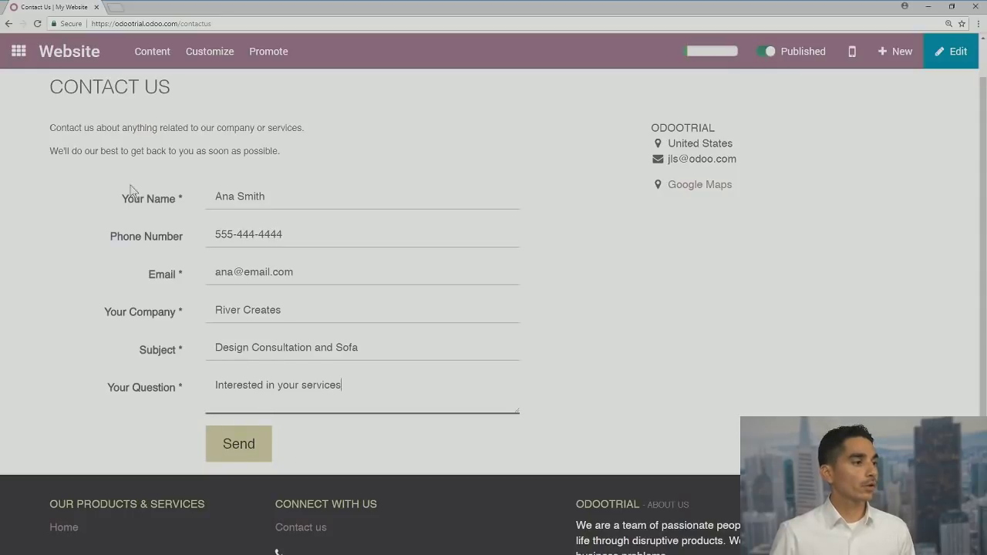
Send the contact form, then reopen the CRM app from the apps screen
click(268, 443)
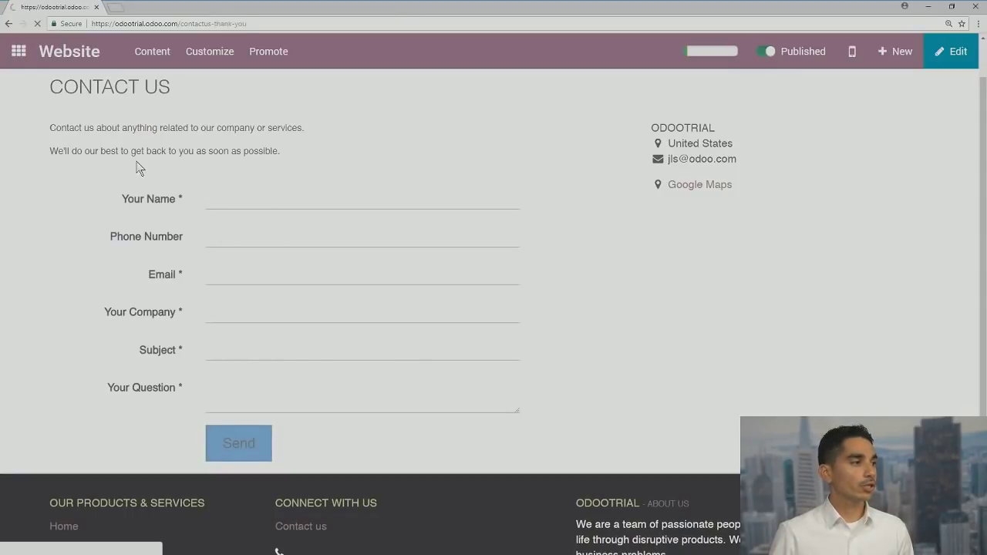
click(25, 57)
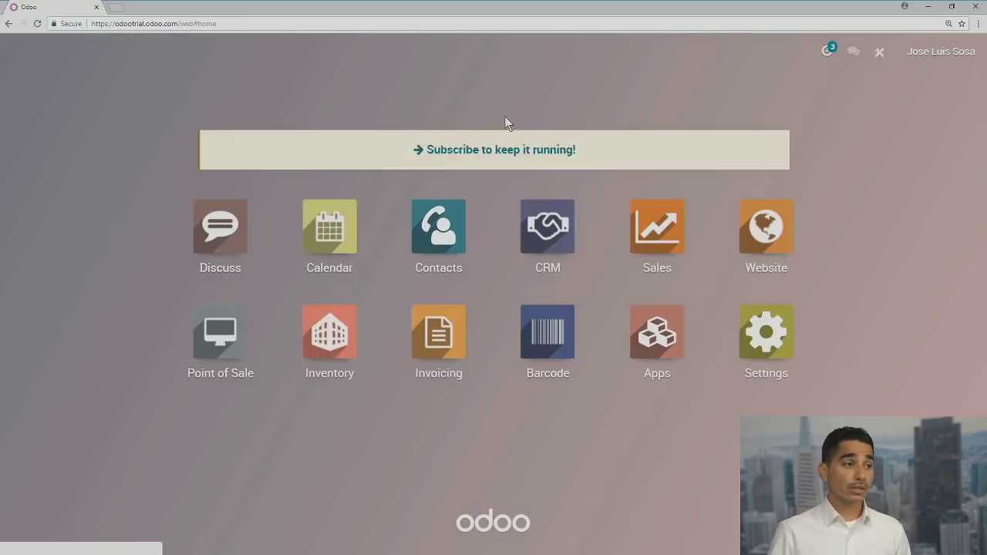
click(548, 234)
Open Pipeline > Leads to see the new 'Design Consultation and Sofa' lead
click(128, 51)
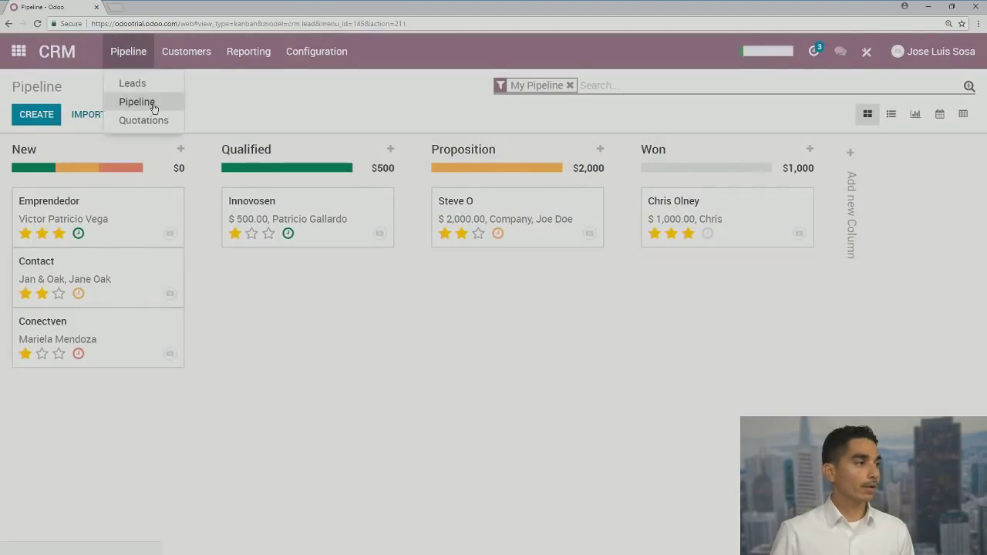
click(150, 103)
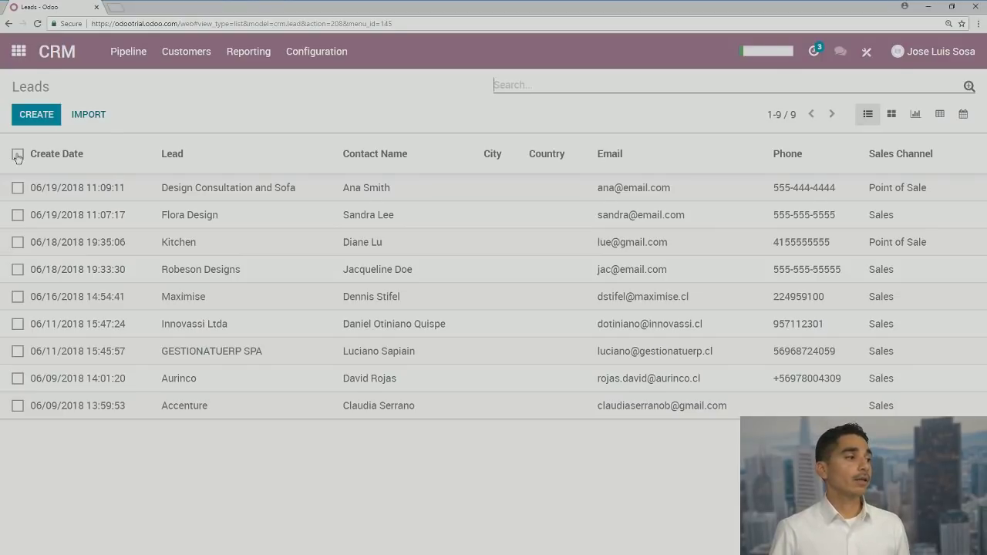
click(18, 157)
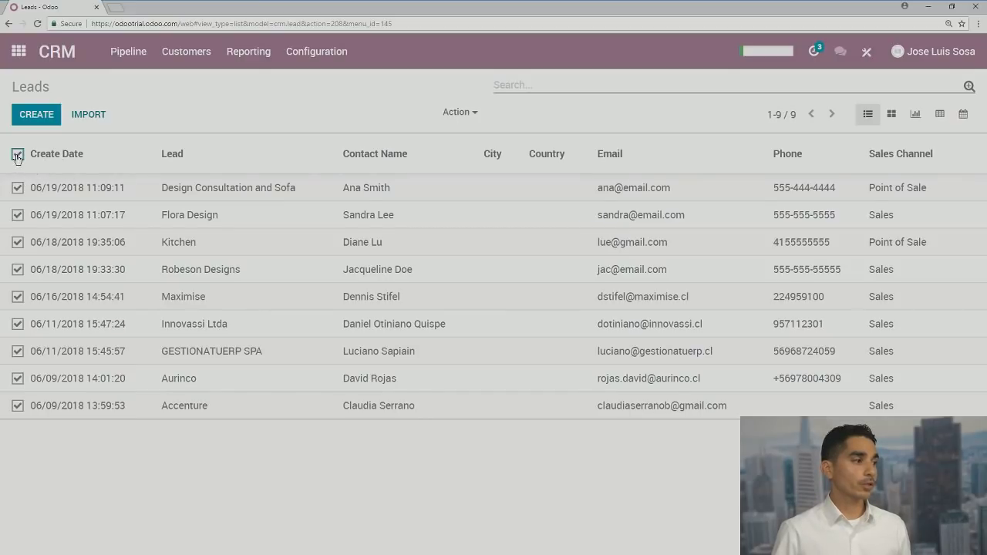
click(468, 114)
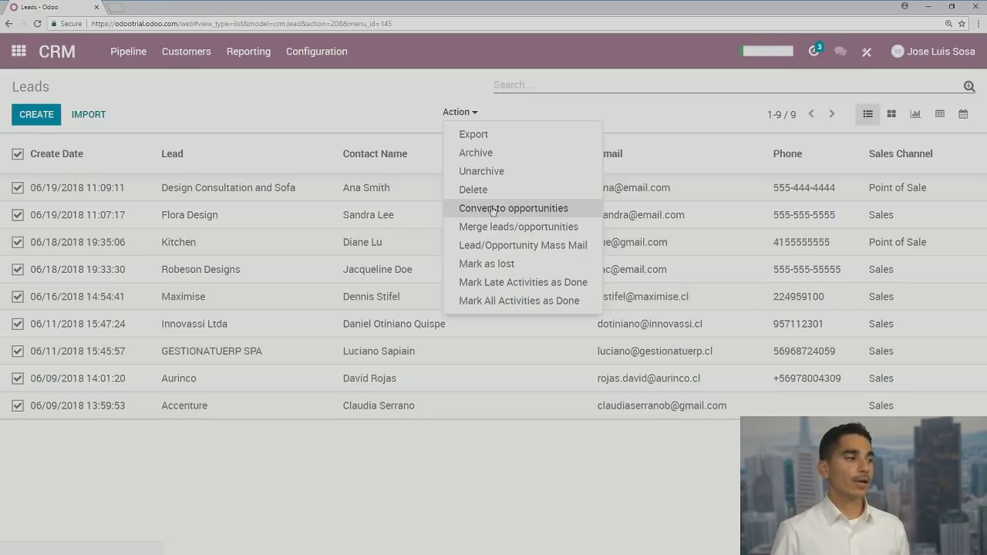
click(17, 155)
click(17, 216)
click(18, 242)
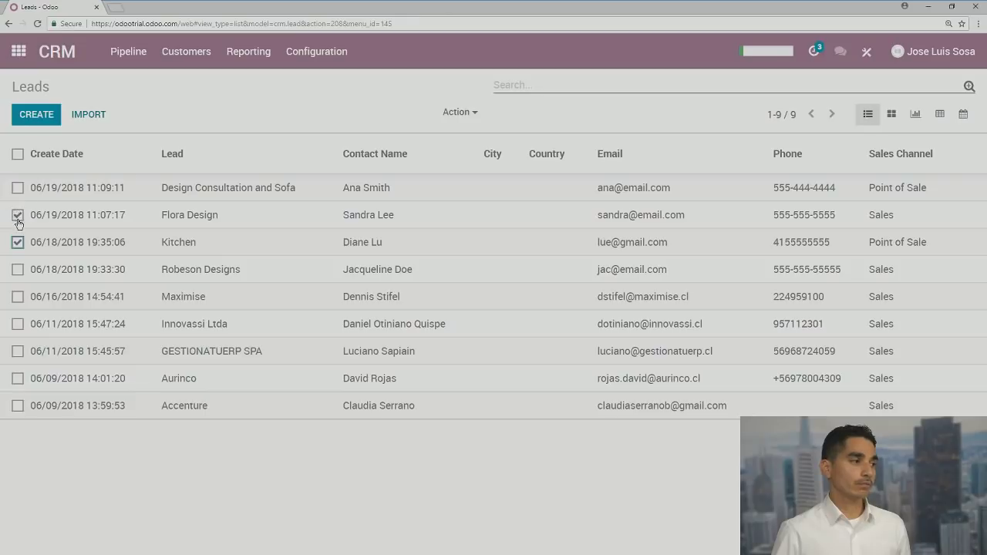
click(17, 215)
click(17, 242)
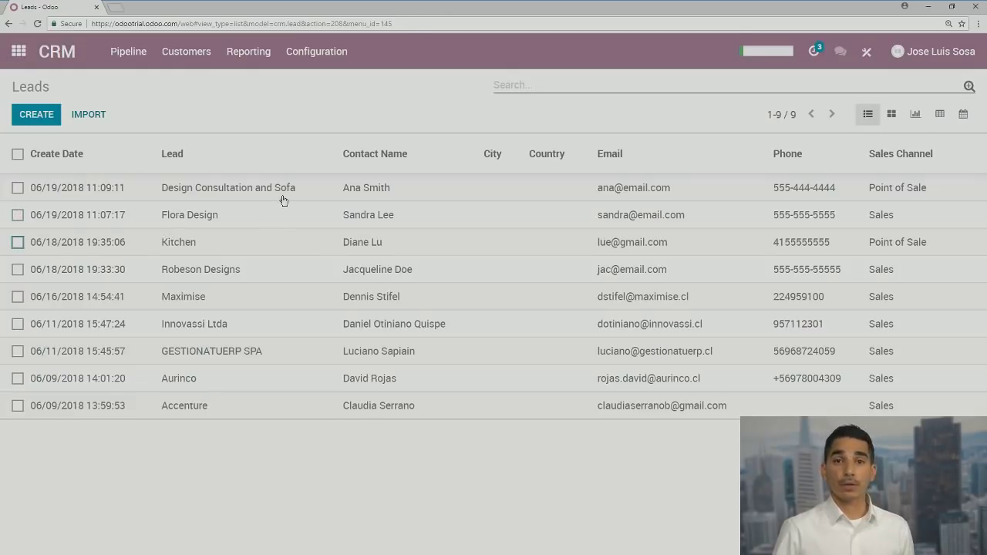
click(188, 217)
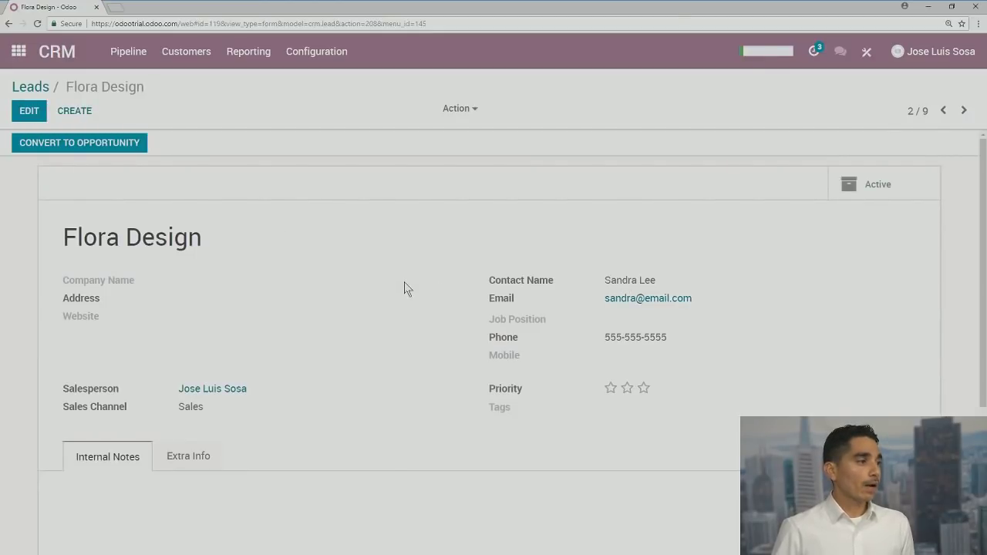
Open the Flora Design lead from the Leads list to begin converting it
scroll(404, 282, down, 2)
scroll(404, 282, up, 2)
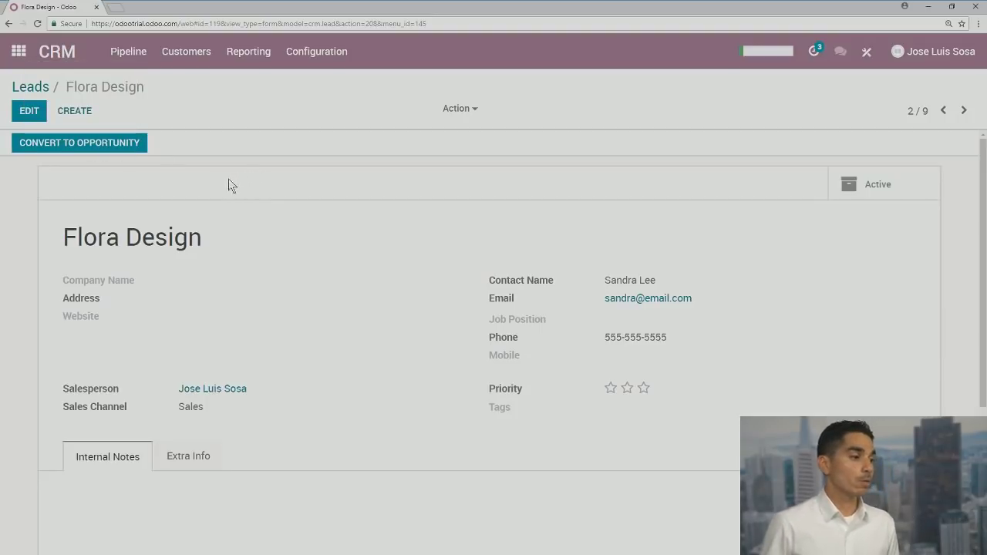
scroll(260, 255, down, 2)
scroll(260, 255, up, 2)
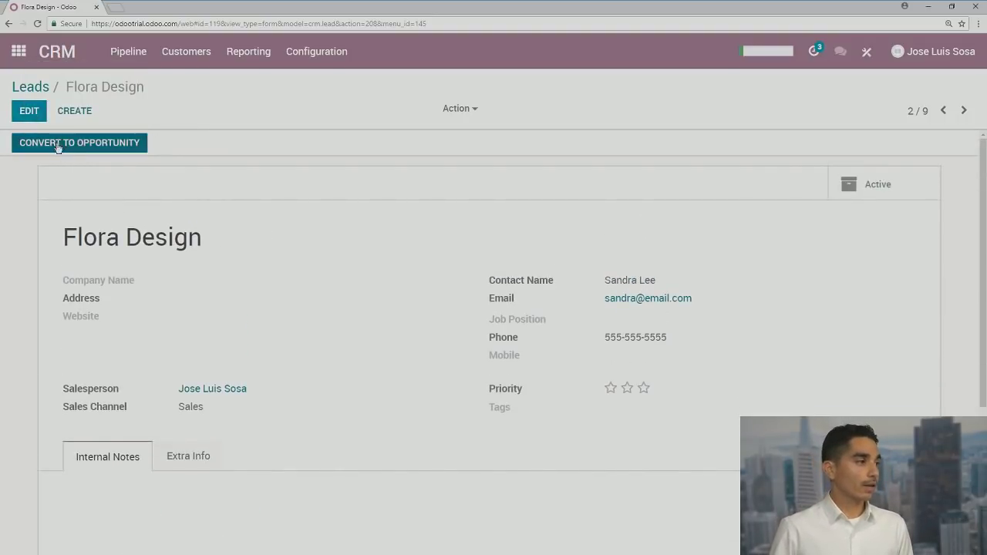
click(58, 145)
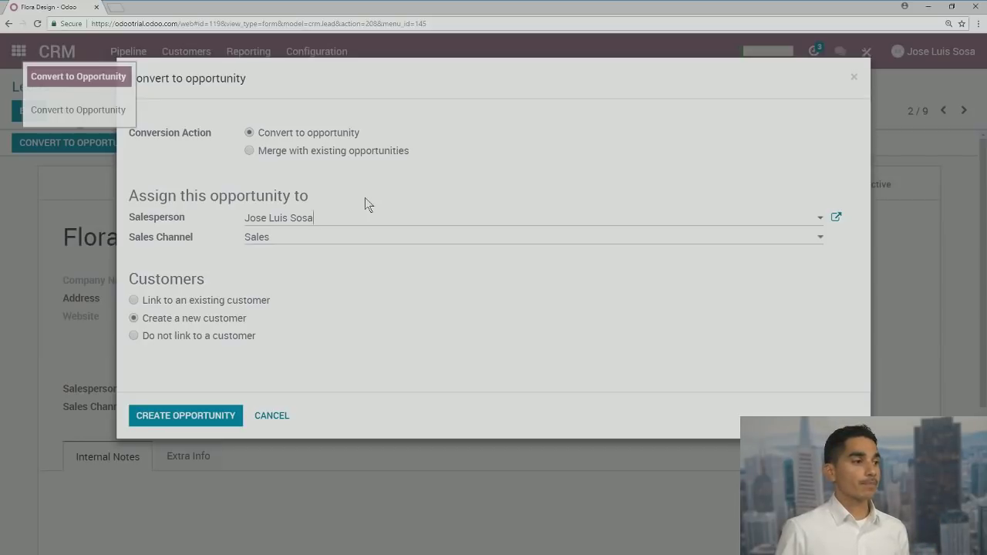
Check the Merge option, then keep 'Convert to opportunity' selected for Flora Design
click(250, 152)
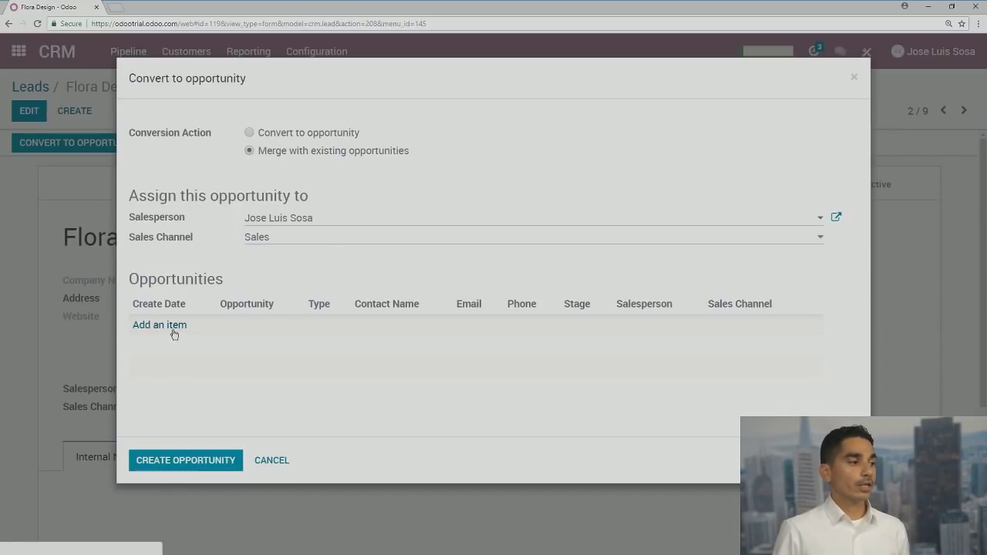
click(248, 133)
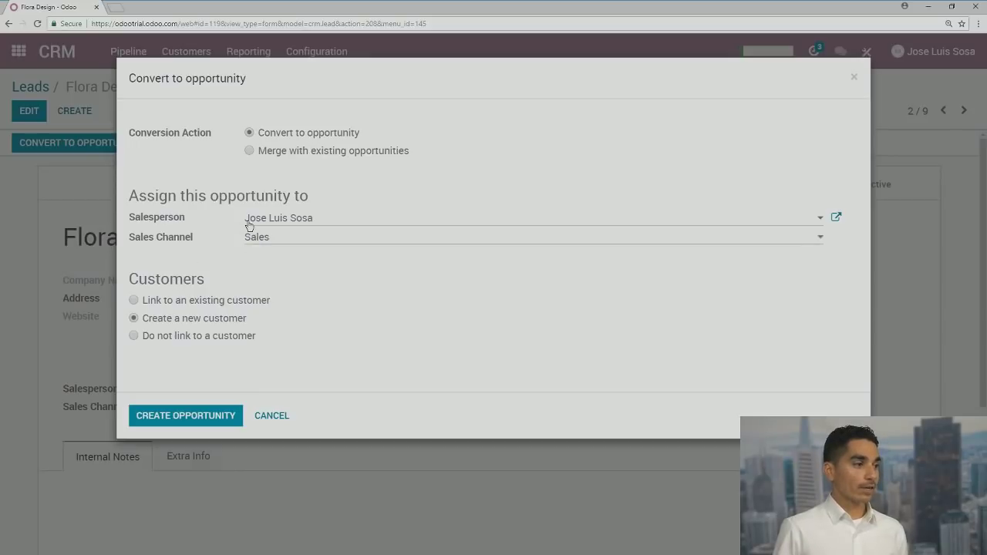
click(291, 219)
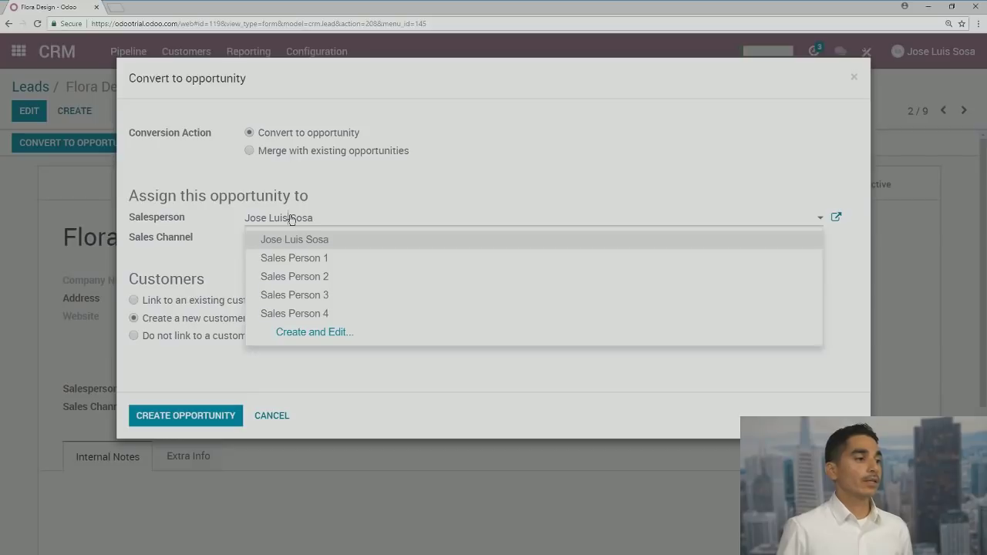
click(308, 298)
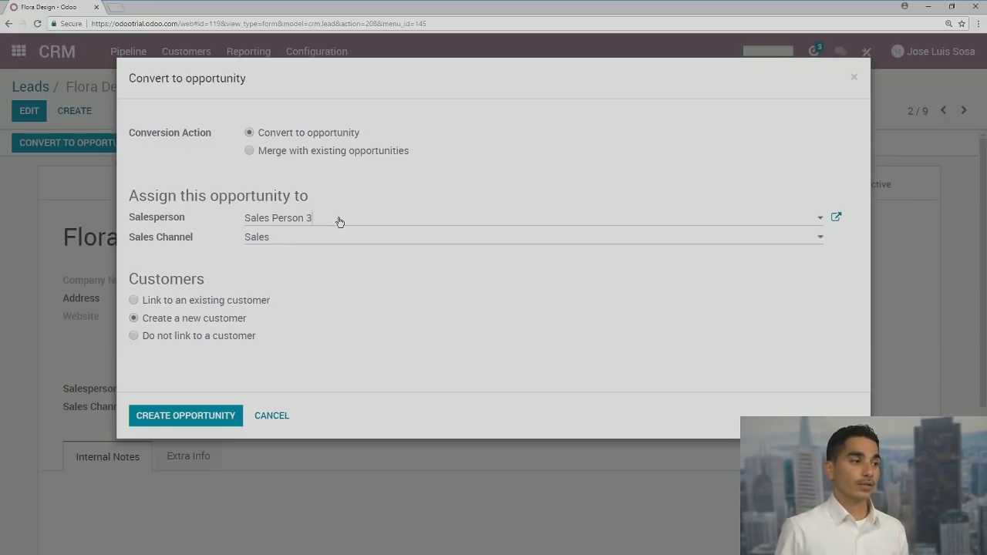
click(340, 222)
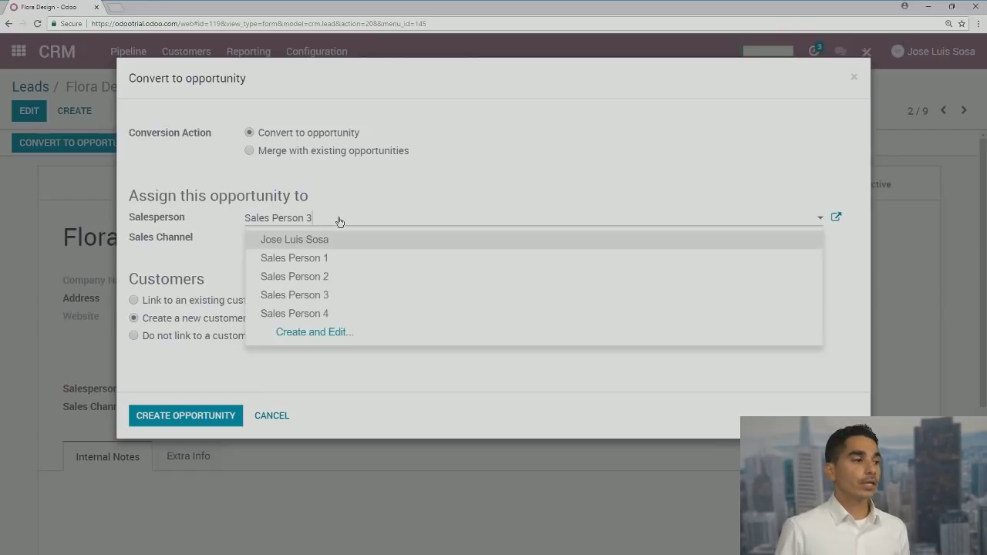
click(327, 242)
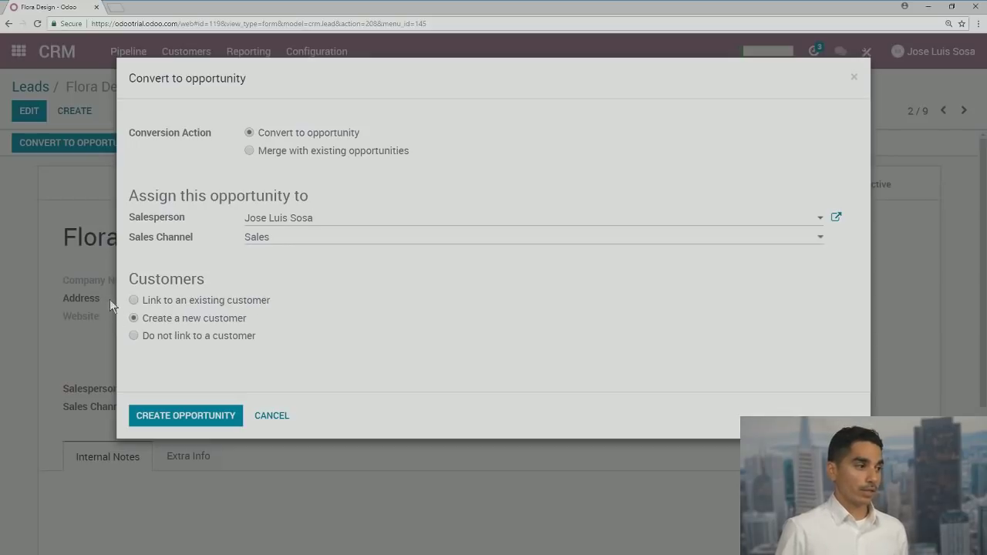
Convert the Flora Design lead into an opportunity linked to a newly created customer
click(134, 301)
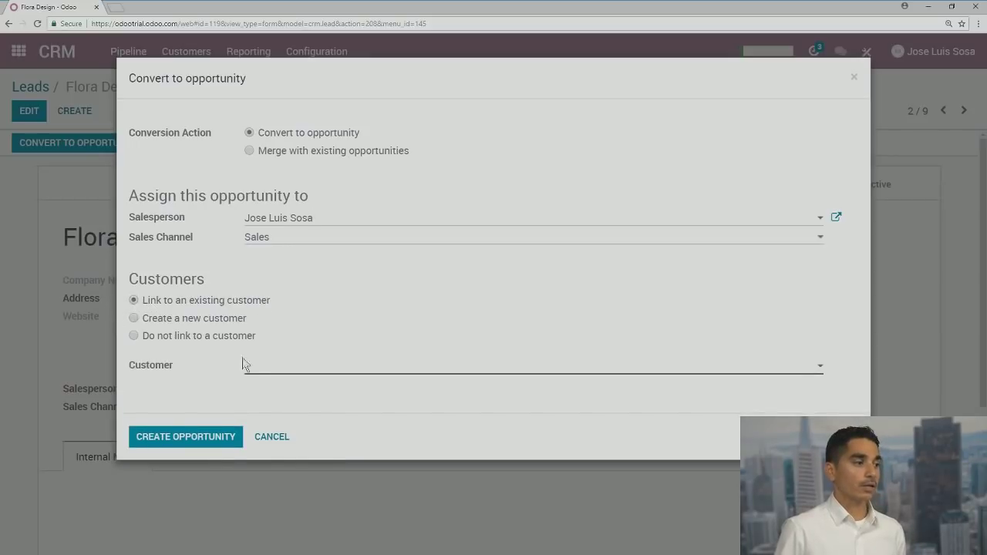
click(134, 336)
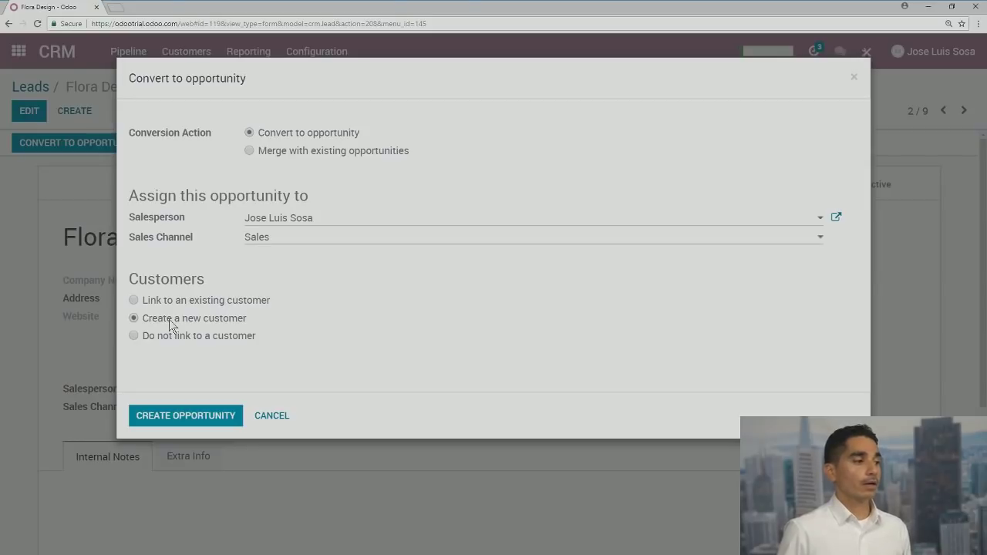
click(171, 417)
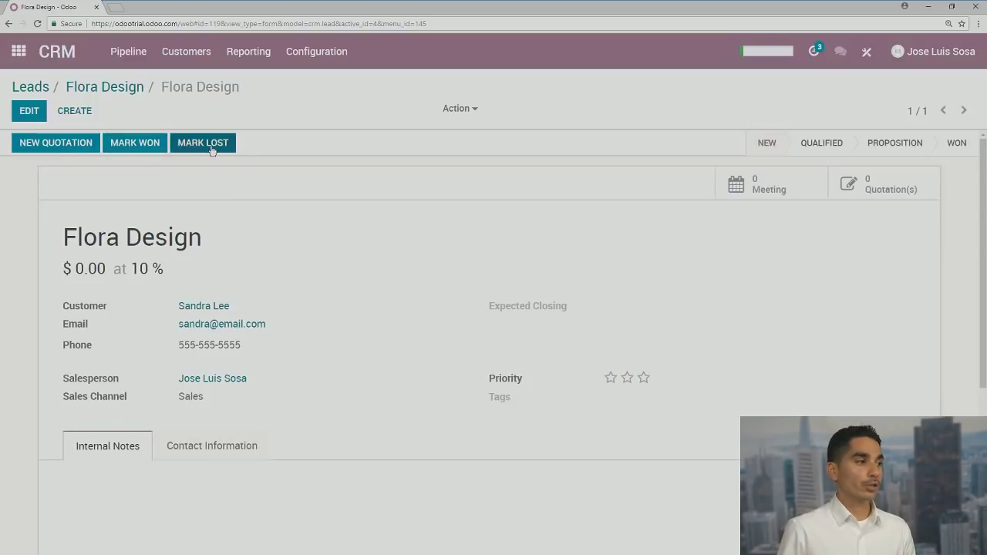
Go back to the Leads list, which now shows eight leads without Flora Design
click(40, 91)
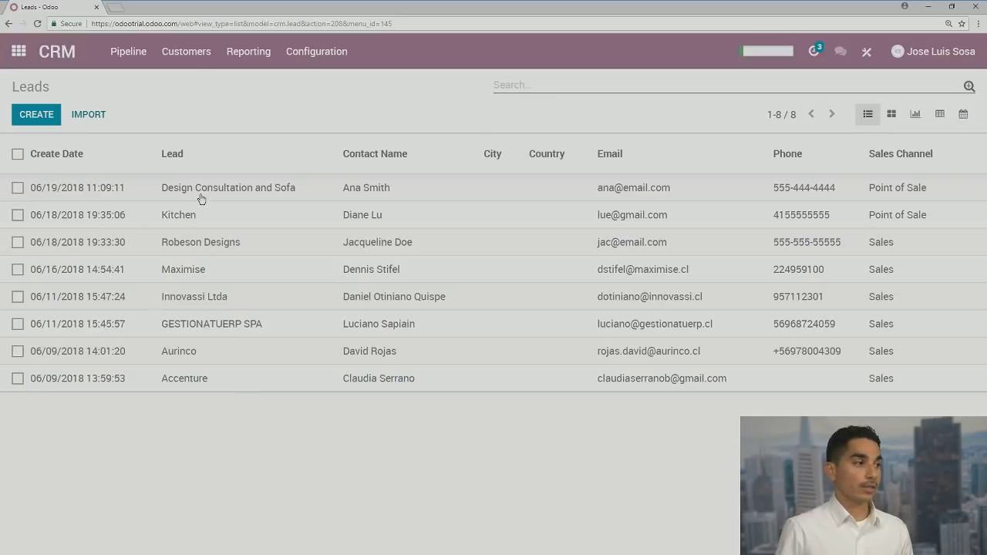
click(126, 56)
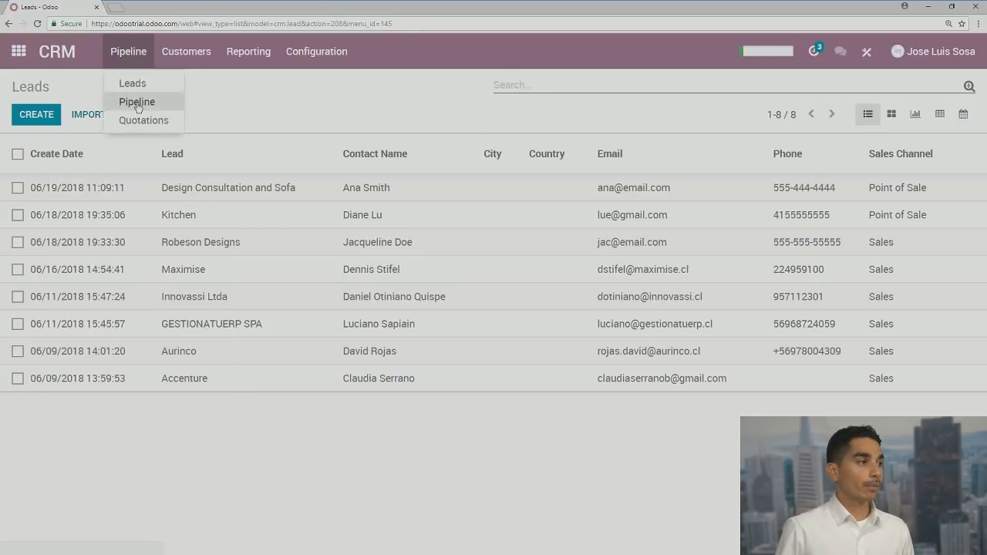
Show the Pipeline kanban board with Flora Design in the New stage
click(133, 100)
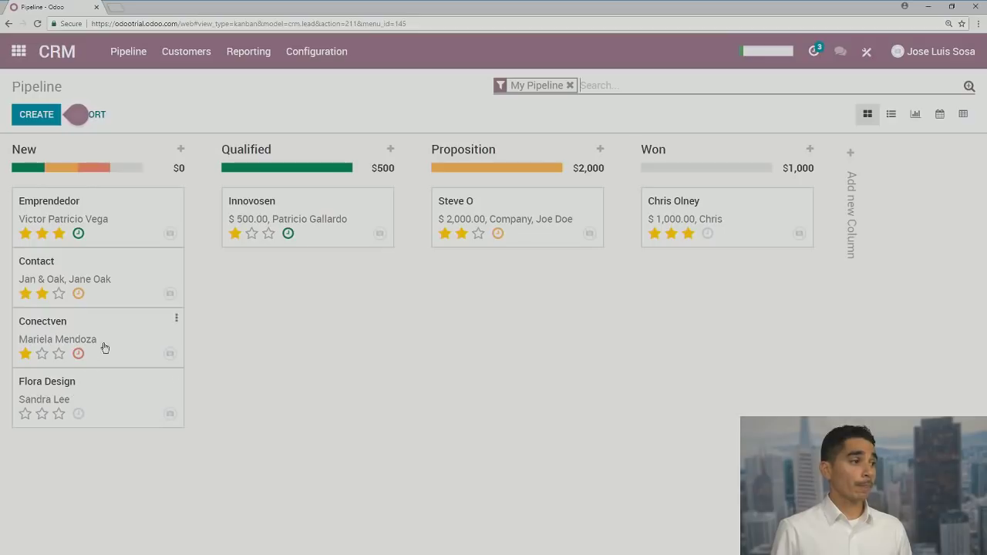
click(59, 414)
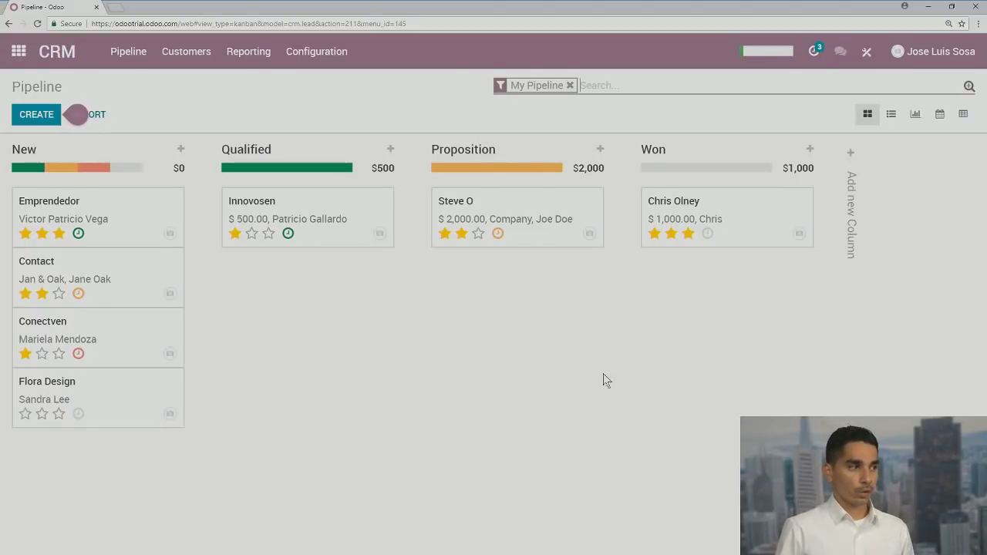
mouse_move(315, 168)
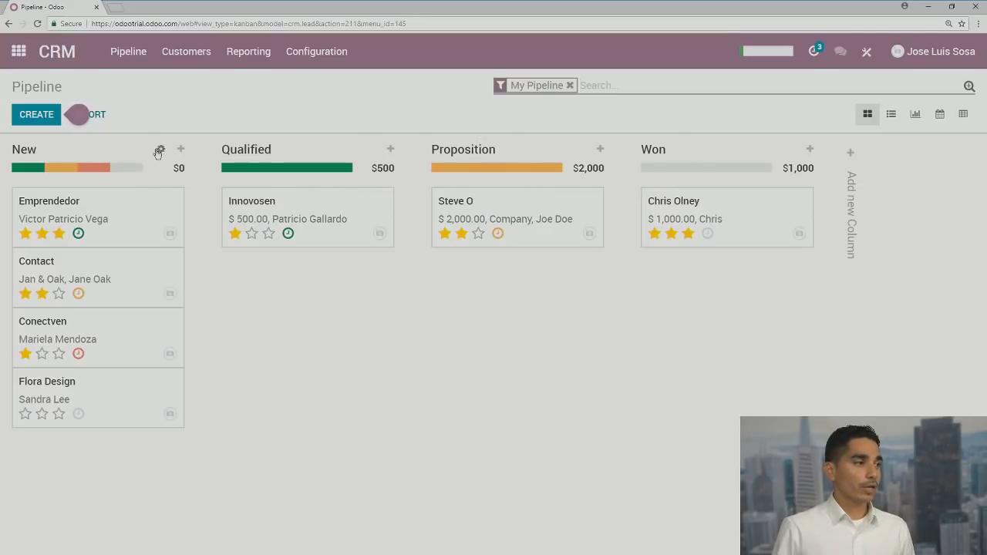
click(161, 151)
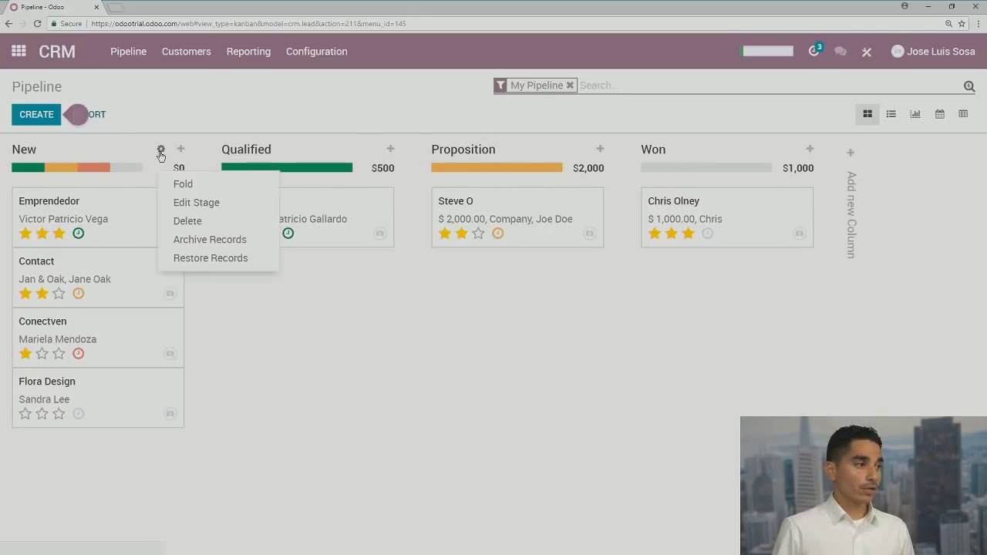
click(304, 315)
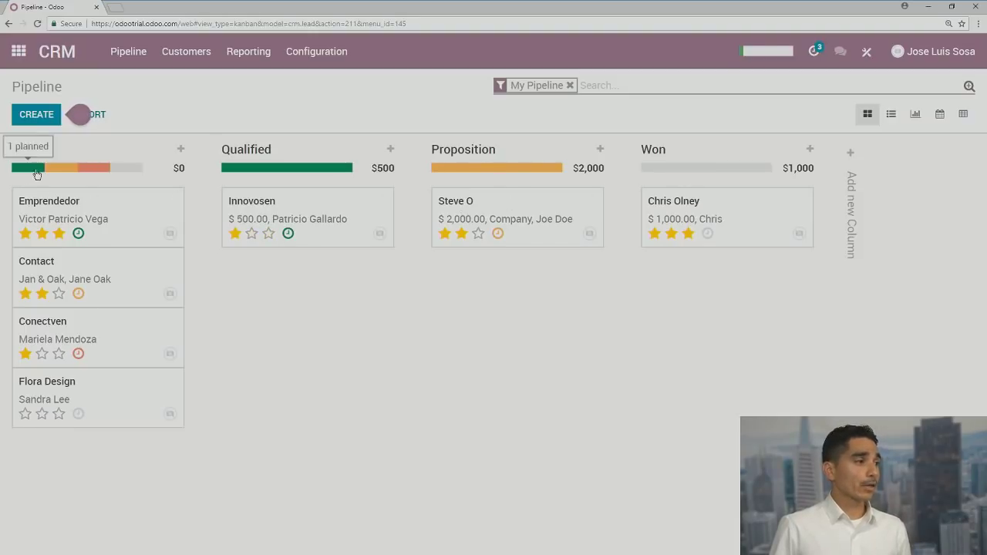
mouse_move(85, 175)
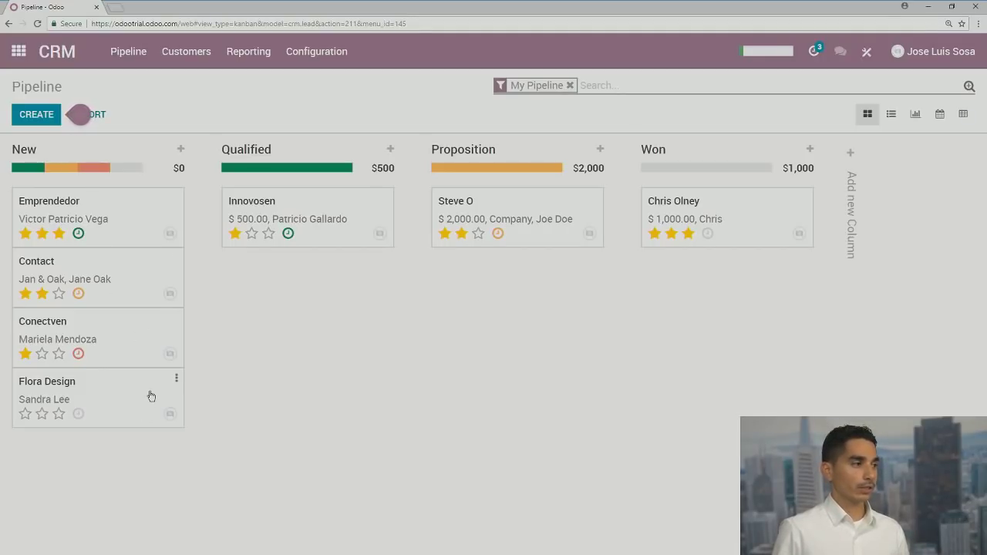
Open the Flora Design opportunity and begin a chatter message to its followers
click(59, 385)
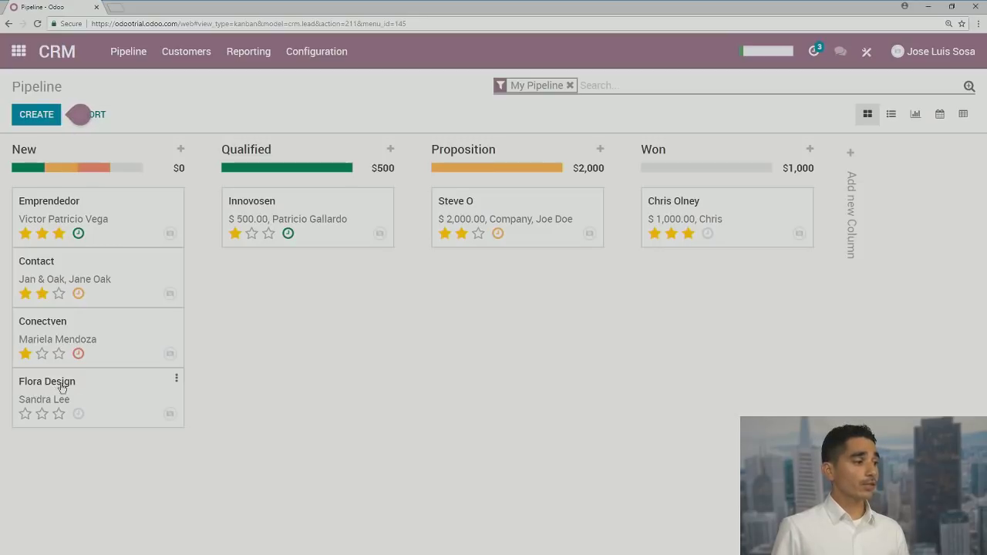
scroll(250, 386, down, 5)
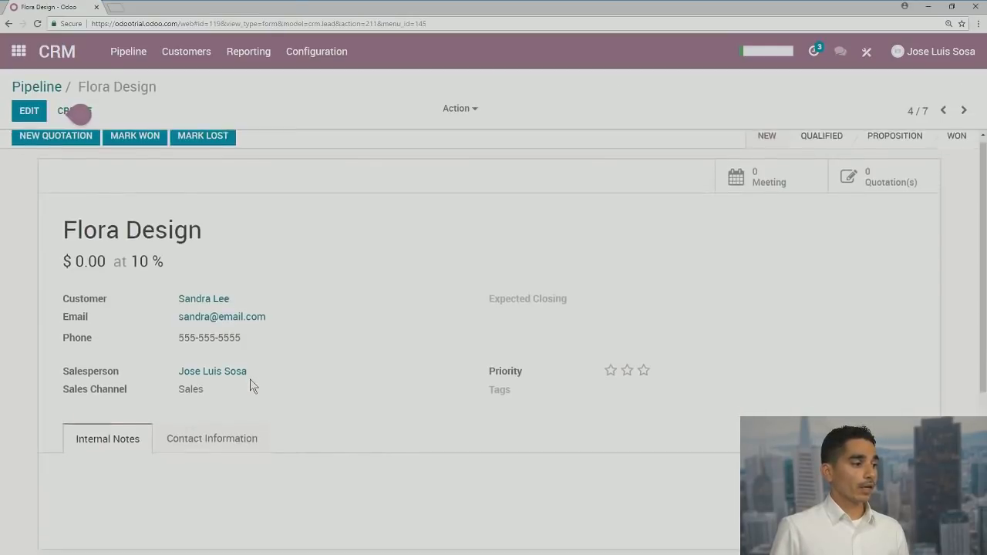
scroll(251, 383, up, 3)
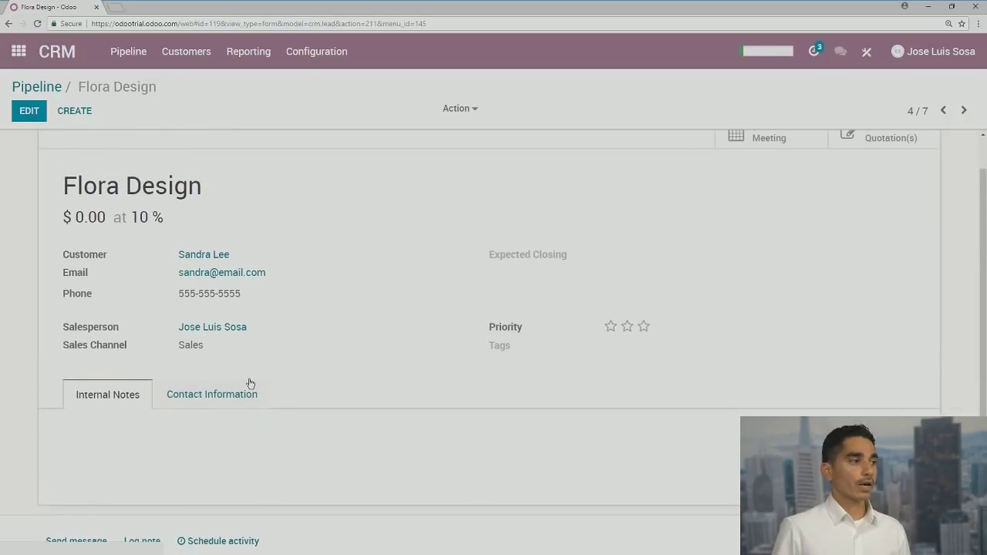
scroll(250, 383, up, 1)
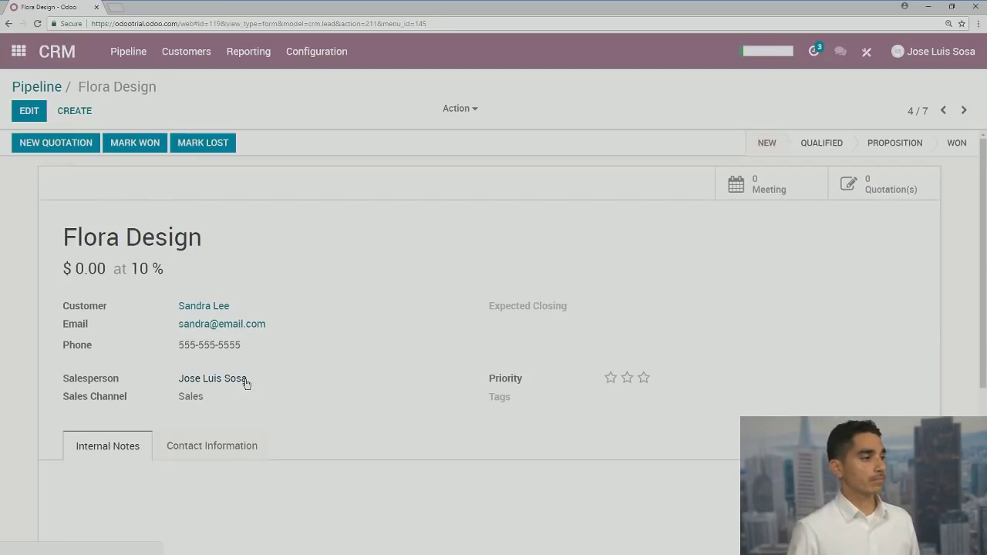
scroll(245, 383, down, 1)
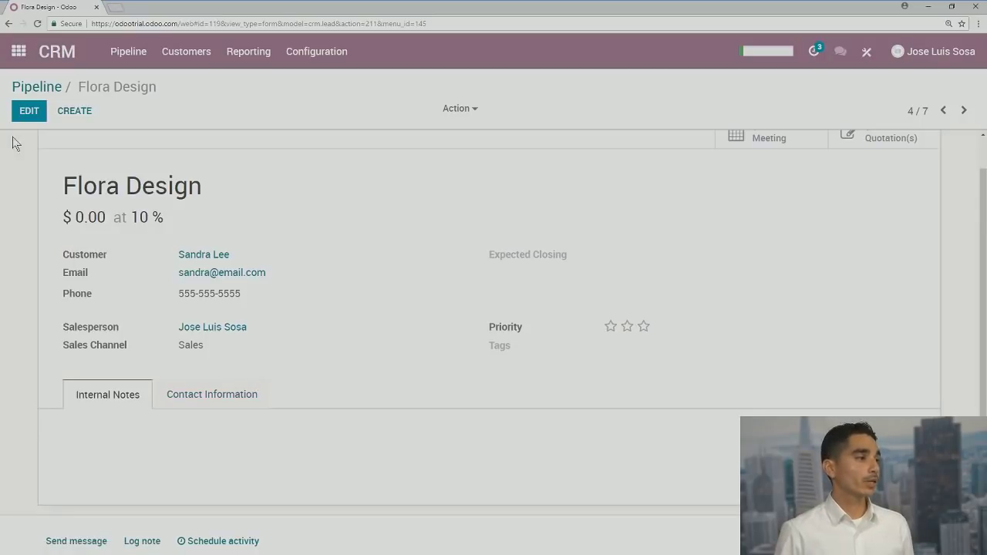
scroll(71, 212, down, 1)
scroll(71, 213, down, 1)
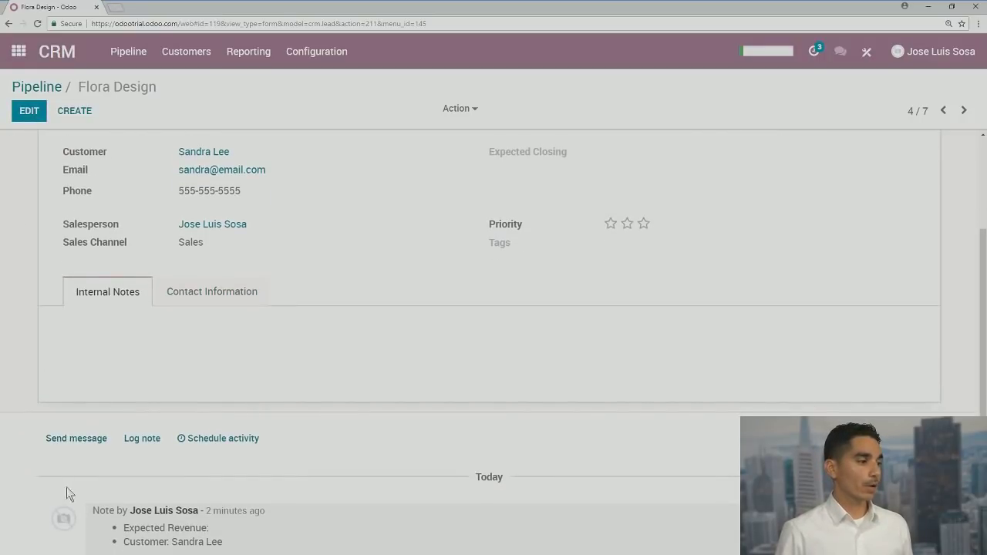
click(81, 438)
scroll(275, 459, down, 2)
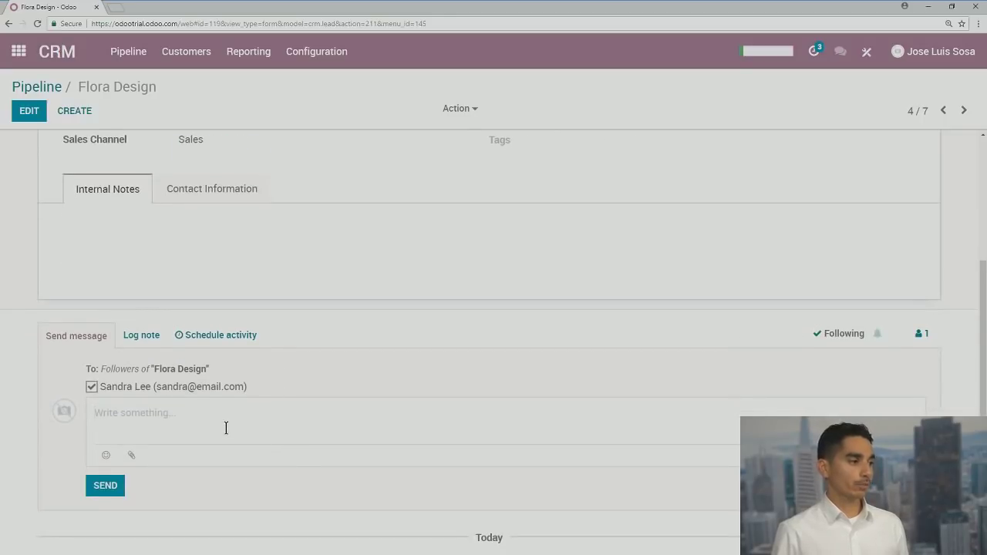
scroll(226, 430, down, 1)
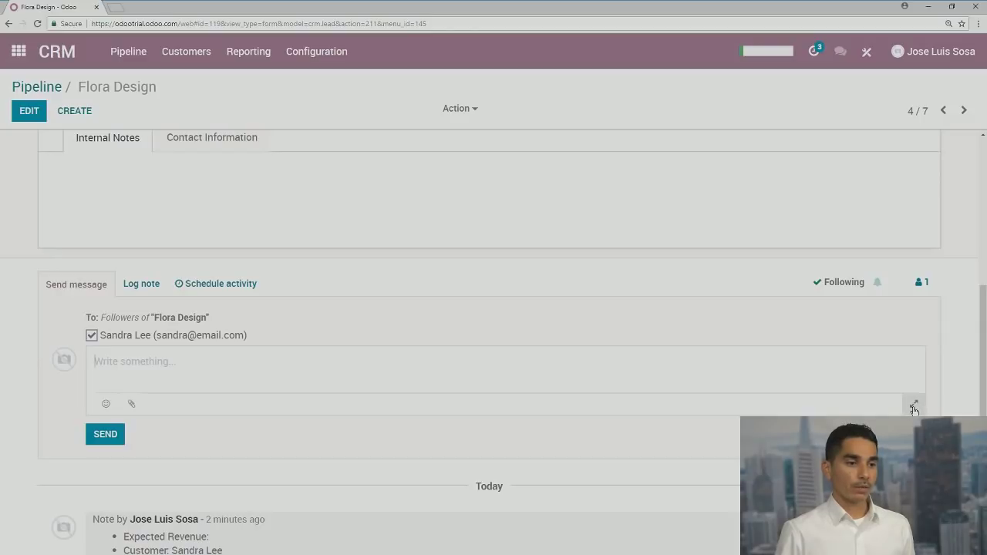
Send the Lead: Reminder template email to Flora Design's followers with the greeting name replaced
click(913, 404)
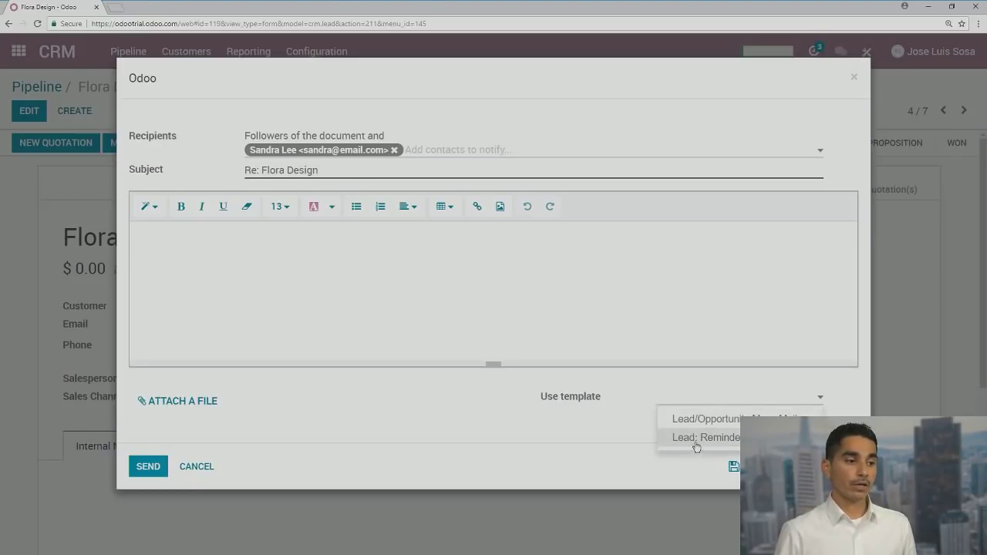
click(696, 438)
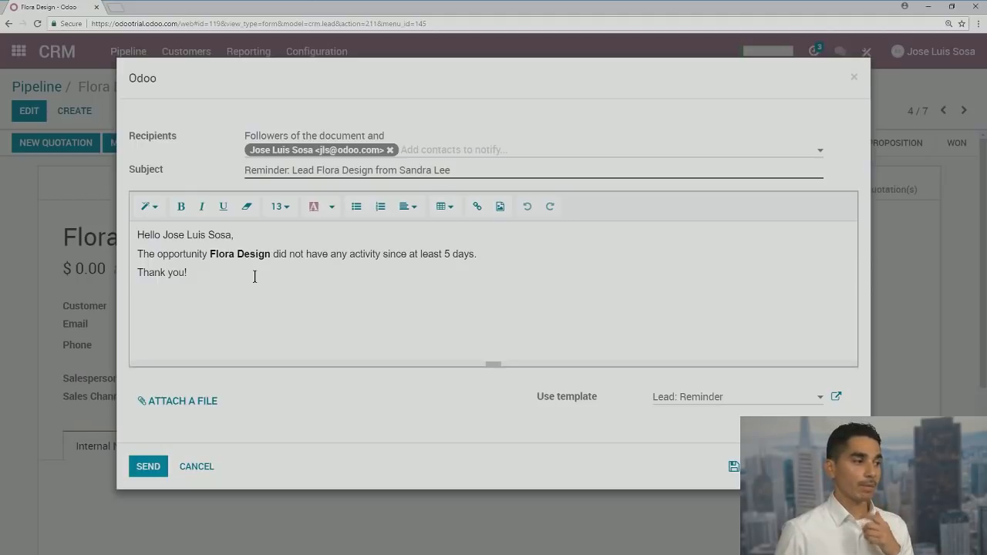
drag(165, 234, 257, 234)
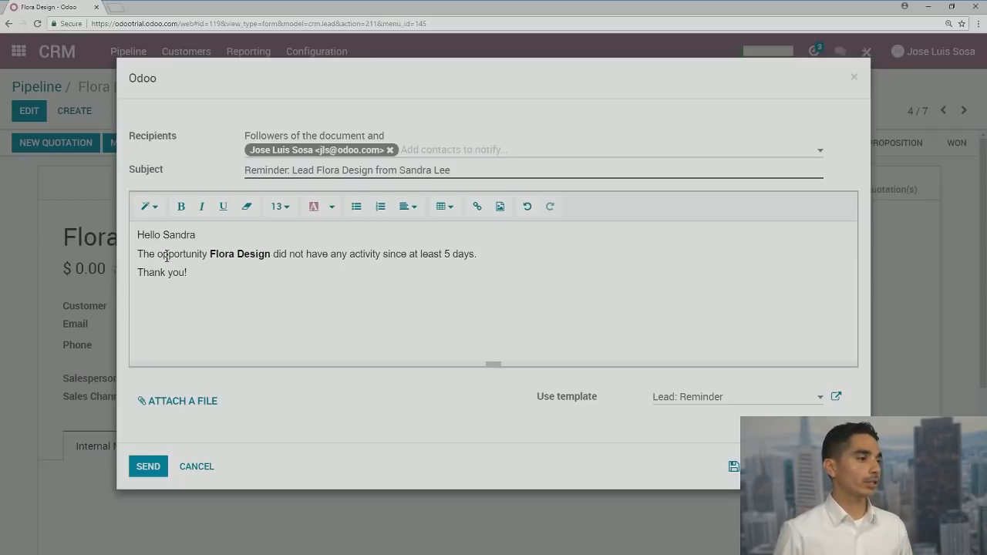
click(150, 468)
scroll(227, 324, down, 2)
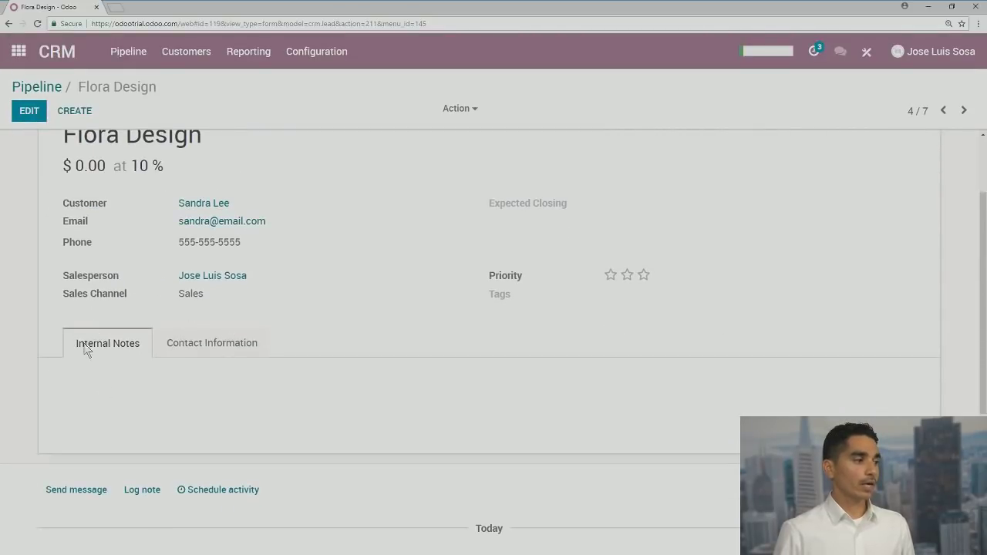
click(29, 111)
Record in Flora Design's Internal Notes that an email was sent to the contact
scroll(126, 446, down, 2)
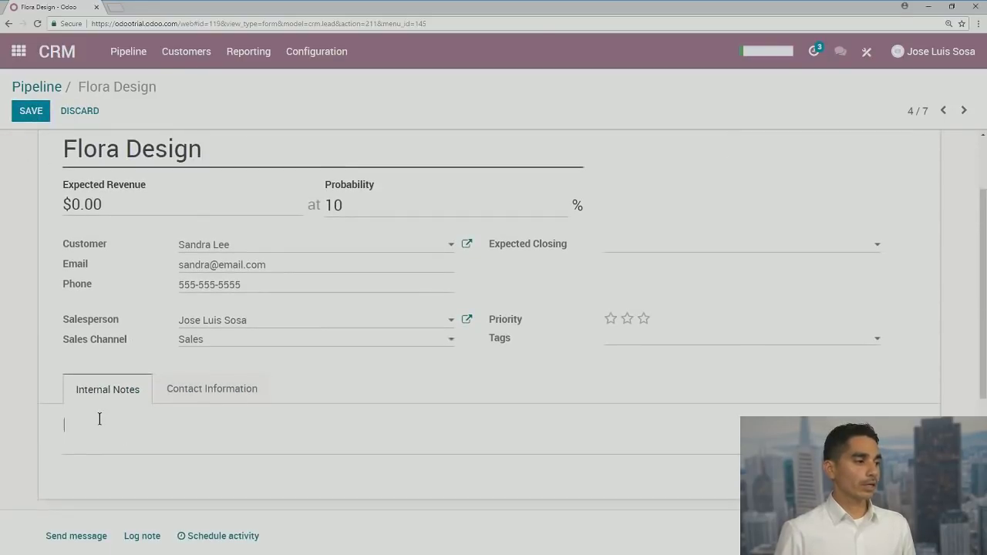
click(99, 419)
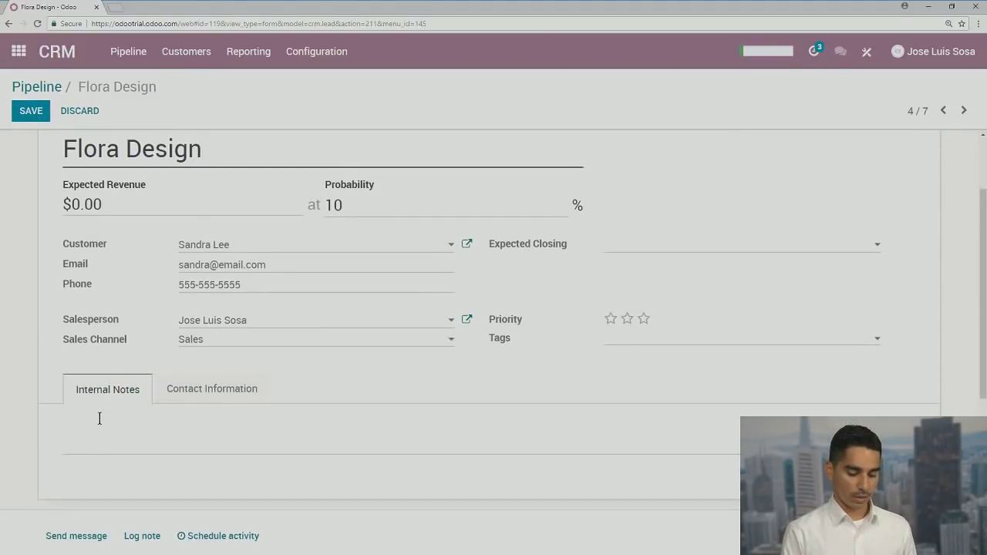
text(Sent )
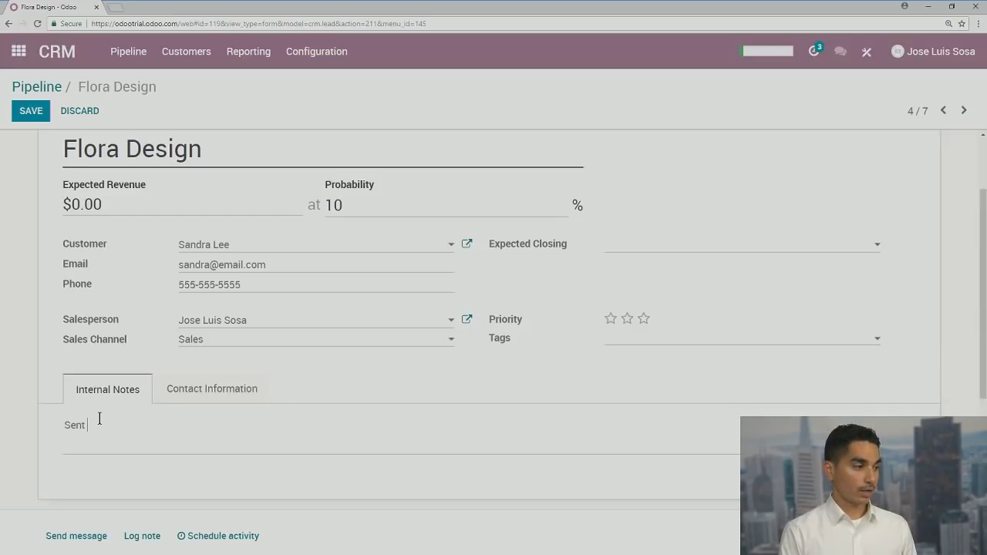
text(an)
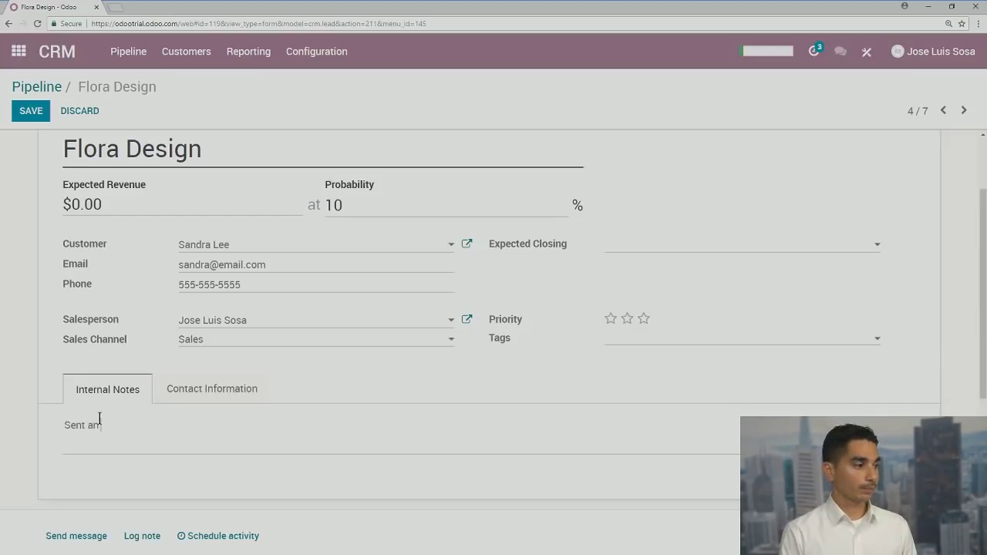
text( email to Sandra.)
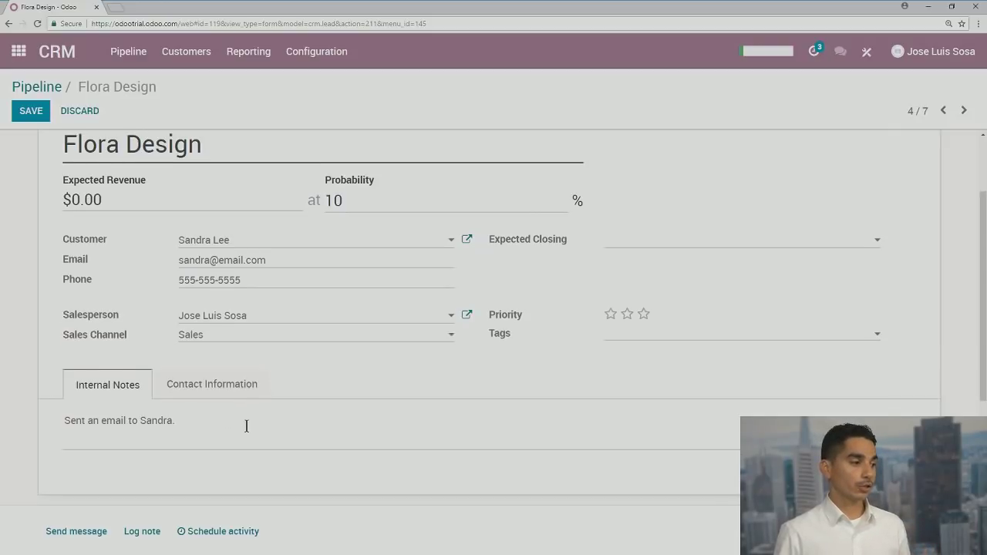
scroll(247, 431, down, 1)
click(188, 343)
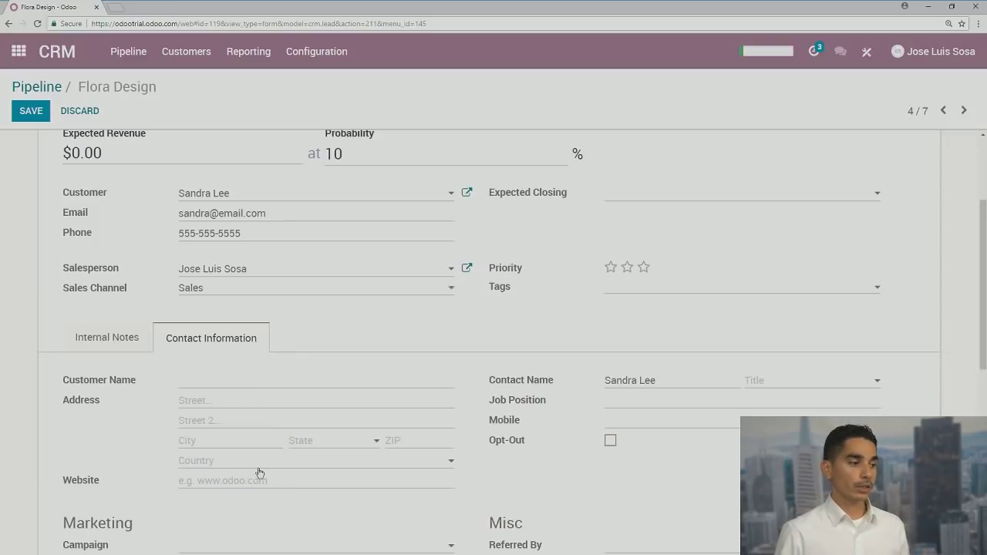
scroll(279, 461, down, 2)
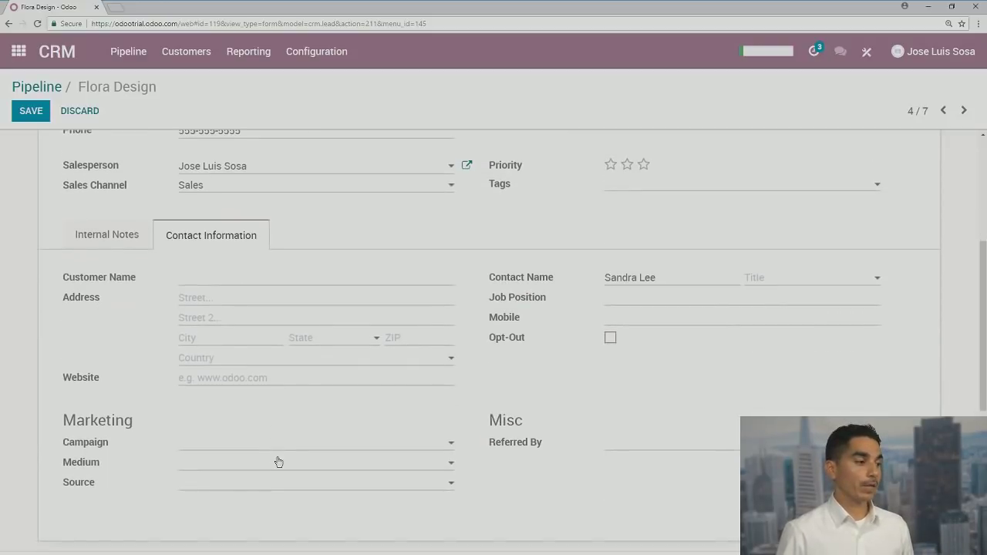
click(105, 238)
scroll(183, 291, down, 2)
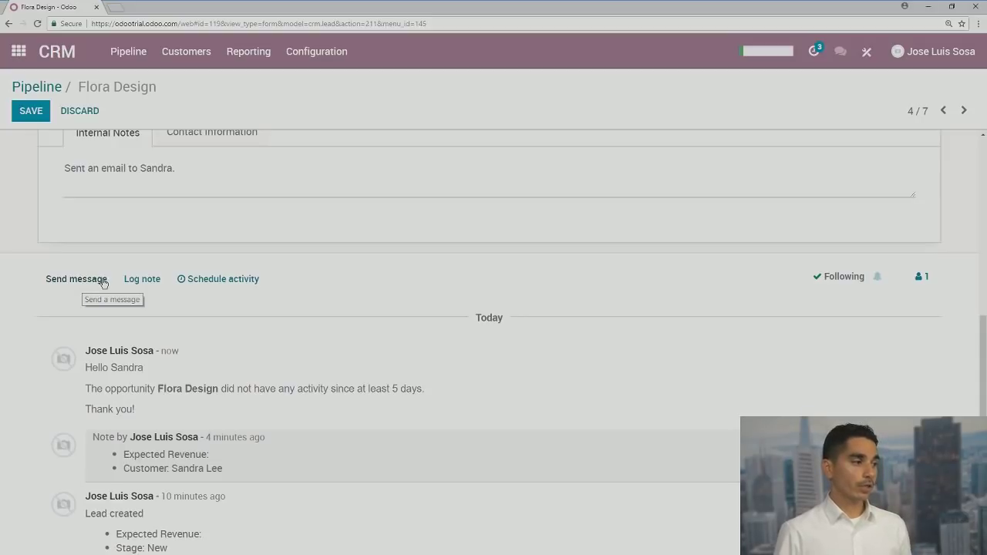
Log a note tagging the third salesperson, assigning them this opportunity and asking them to call the contact
click(149, 280)
text(@)
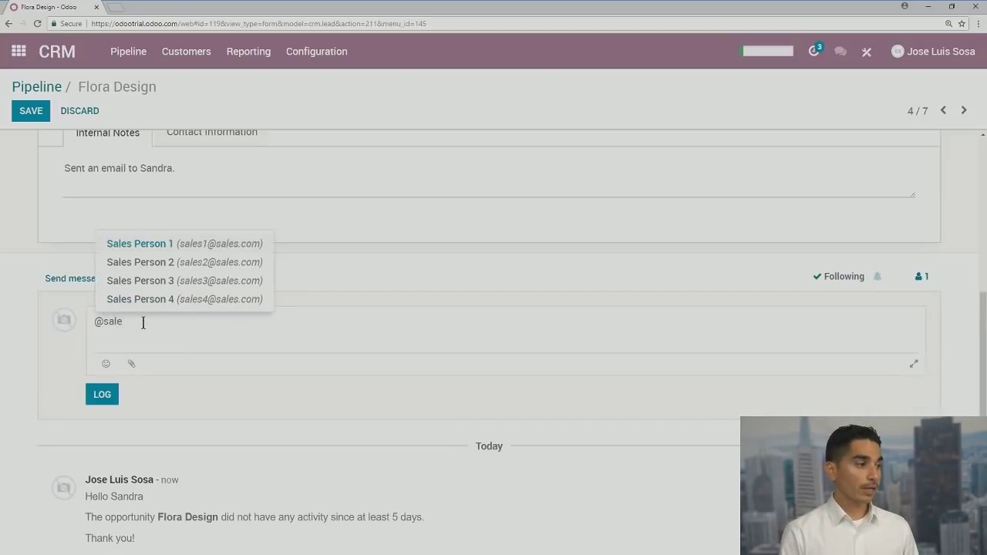
text(sale)
click(216, 281)
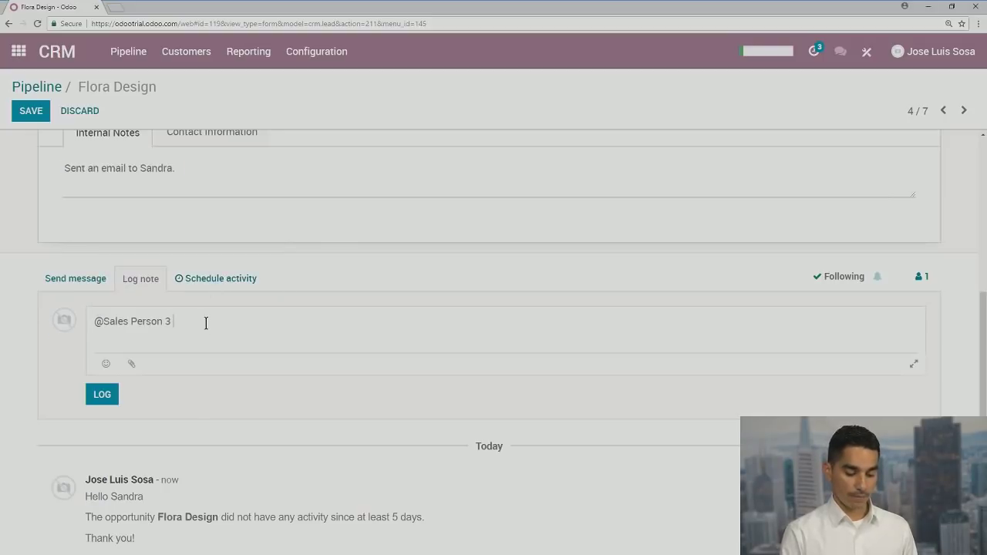
text(I'm a)
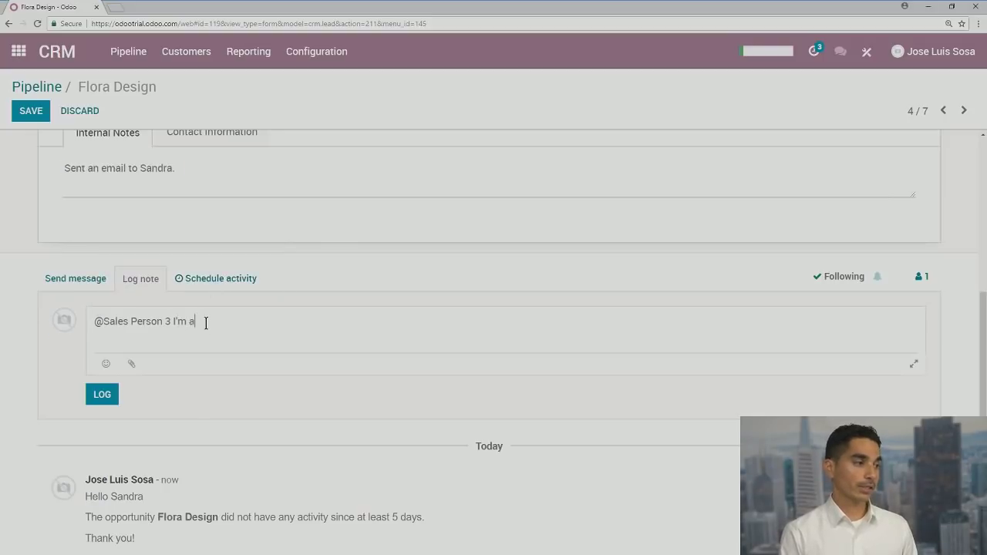
text(ssigning you this ne)
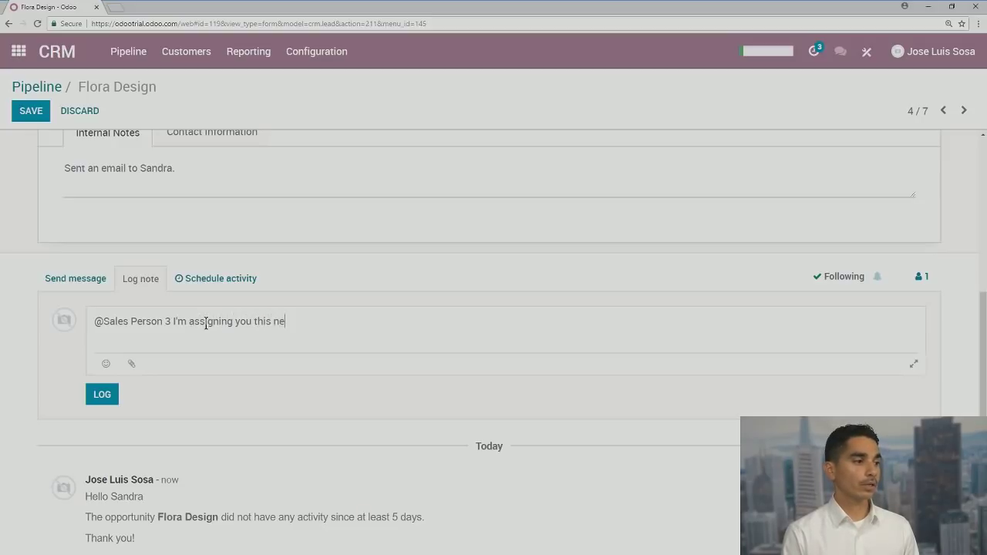
text(w opportunity. Please c)
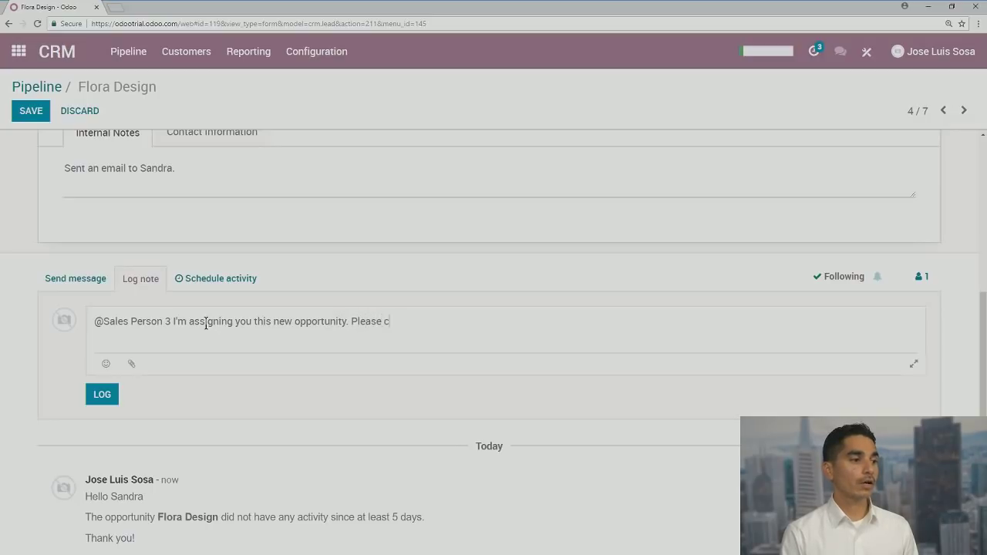
text(all Sandra.)
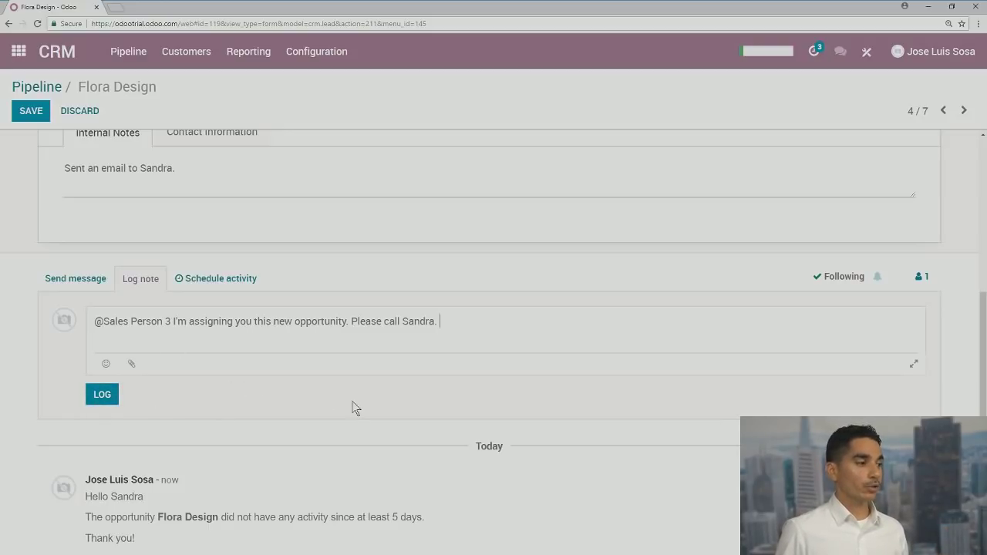
scroll(348, 401, up, 2)
scroll(348, 401, down, 4)
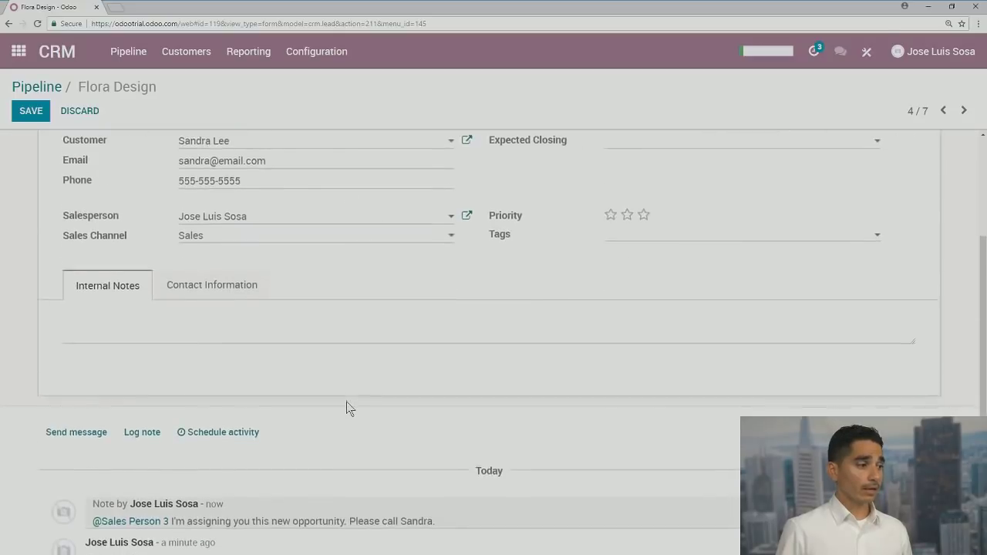
scroll(348, 408, down, 3)
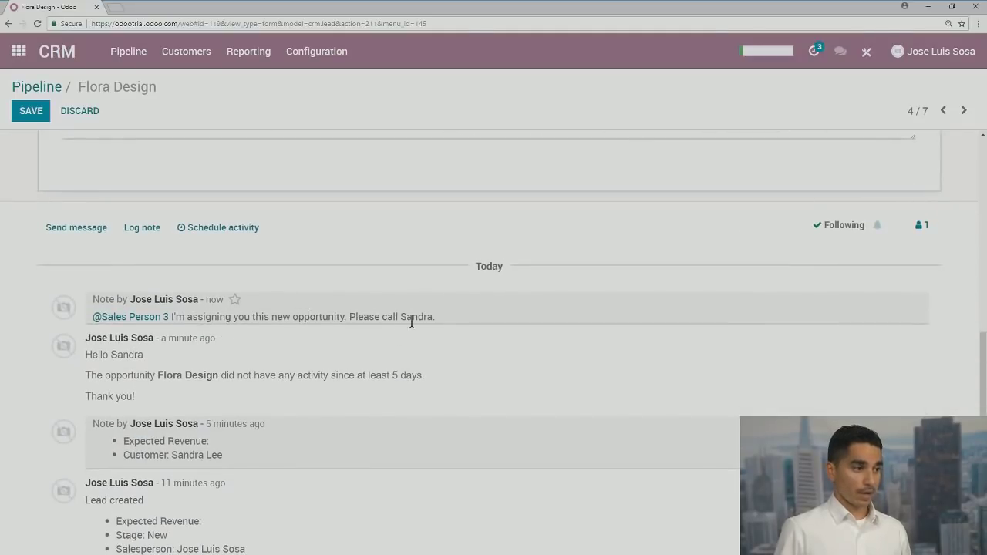
scroll(301, 390, up, 2)
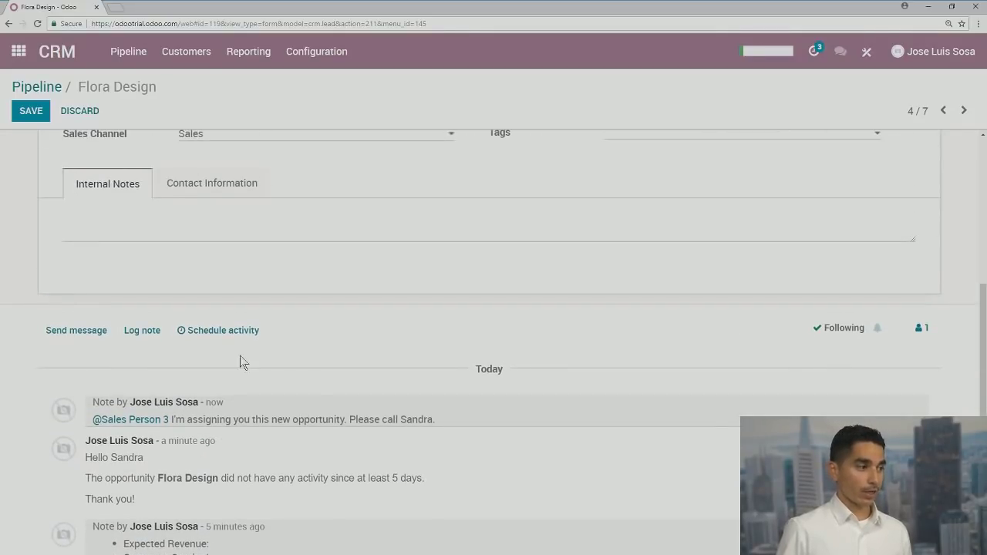
Schedule a Call activity on Flora Design due June 20, 2018
click(224, 331)
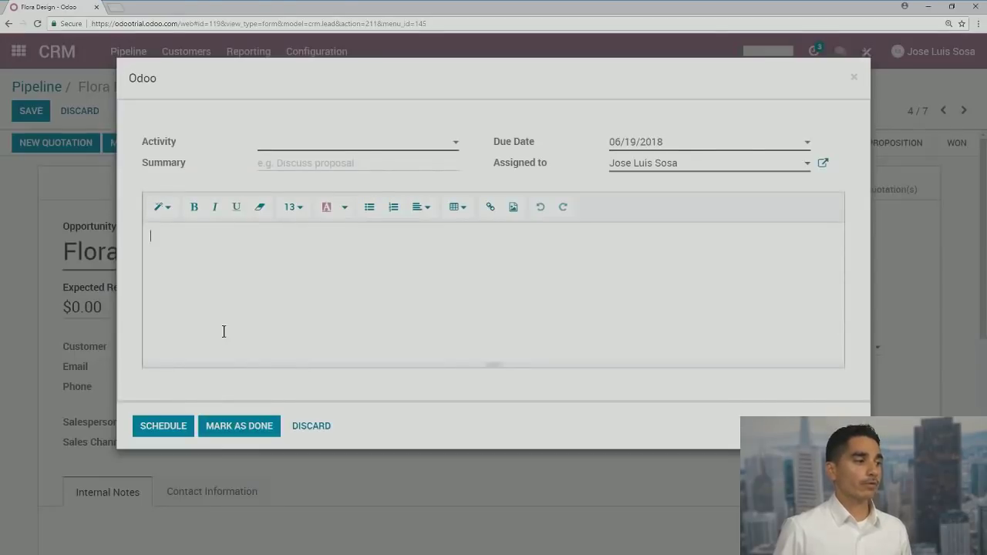
click(290, 148)
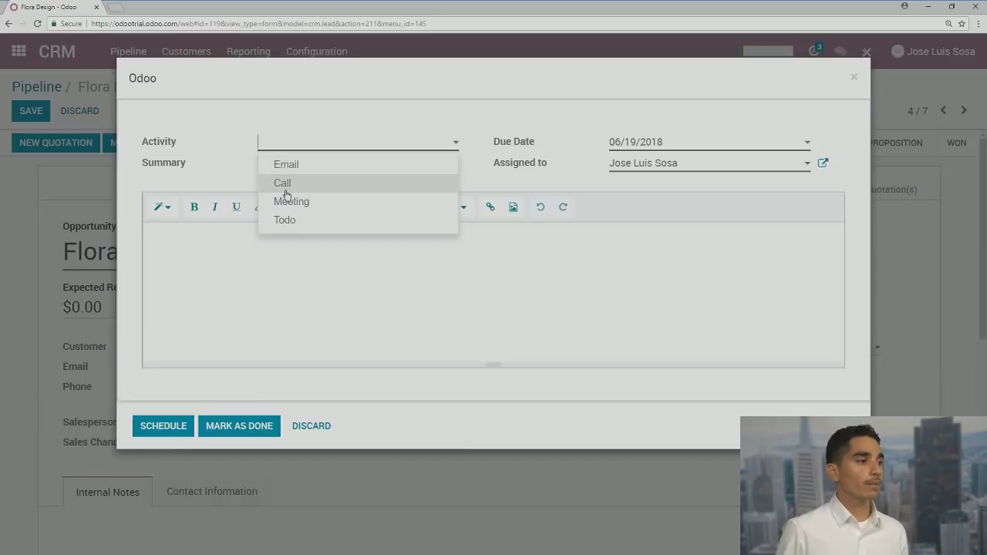
click(289, 184)
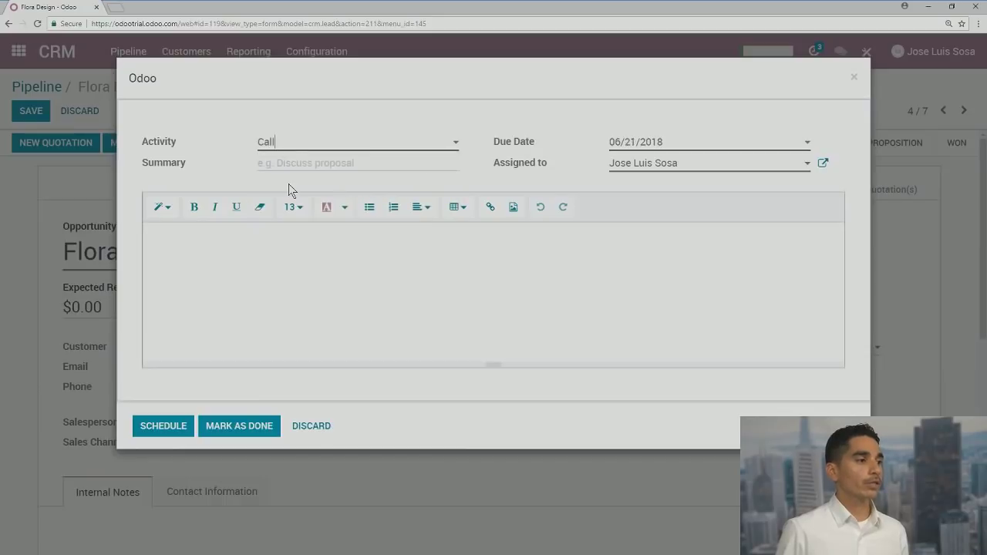
click(660, 148)
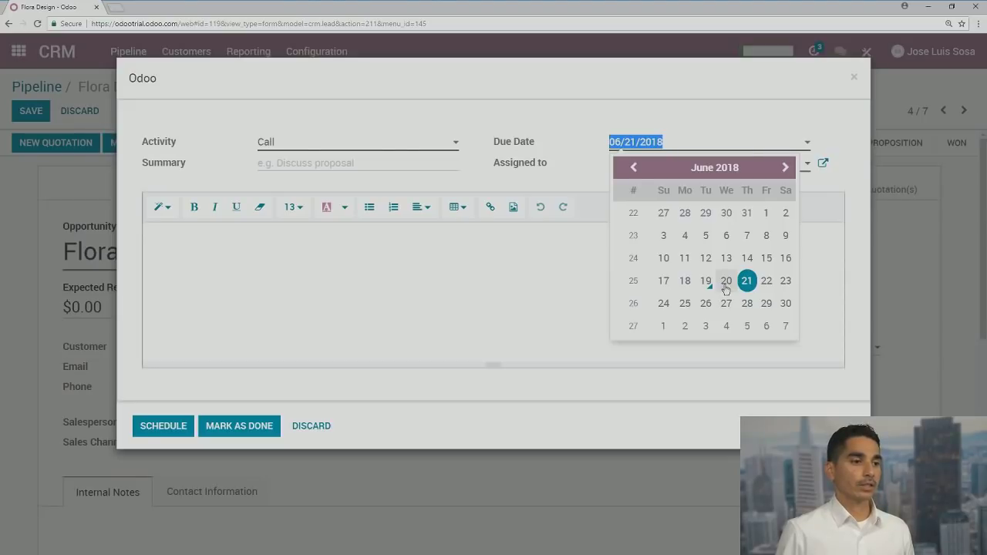
click(725, 284)
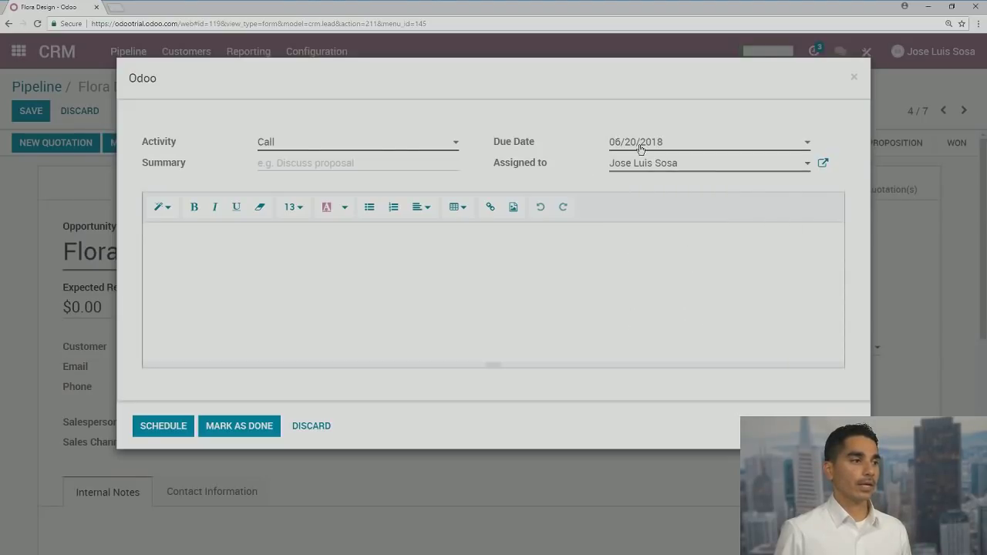
click(283, 147)
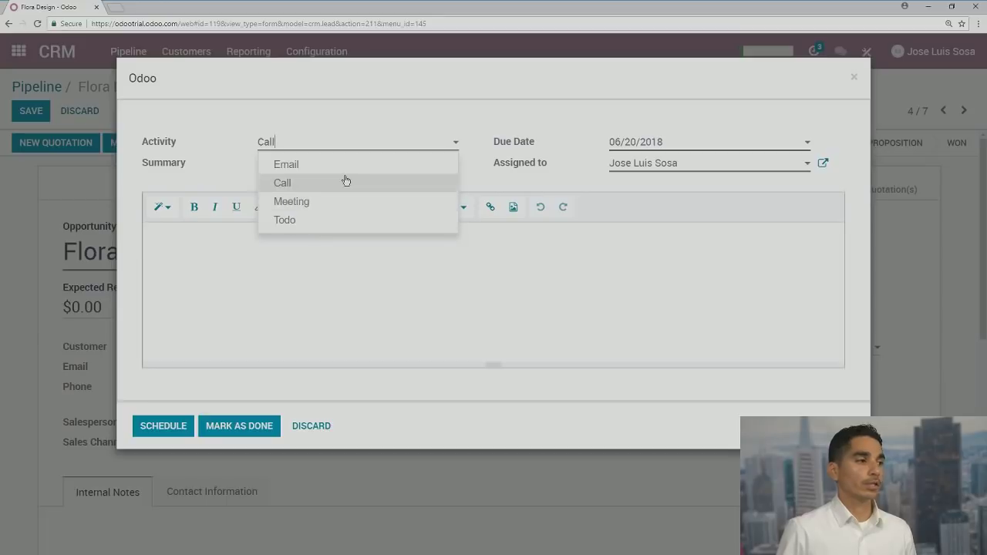
click(311, 146)
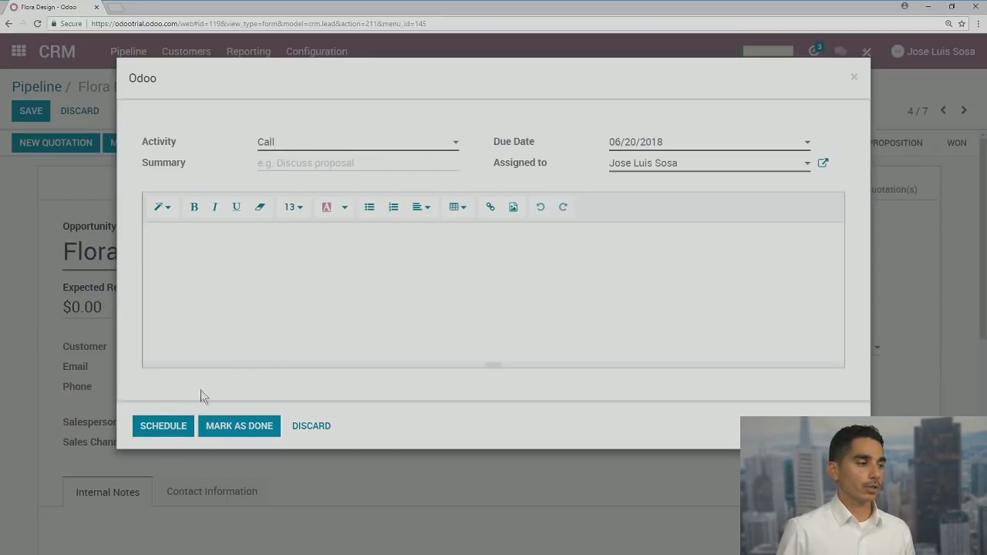
click(179, 430)
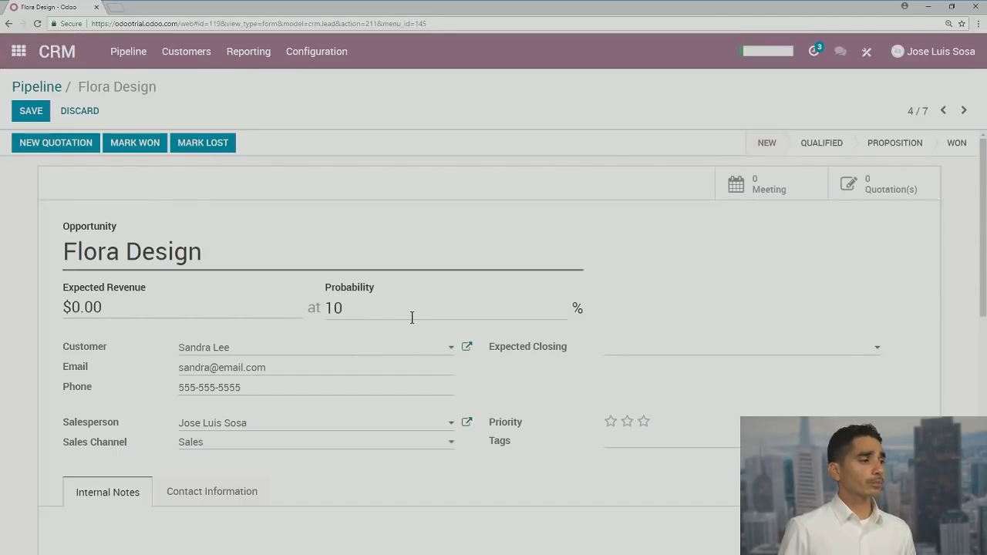
Save the Flora Design opportunity and go back to the Pipeline board
scroll(412, 322, down, 4)
scroll(412, 319, down, 1)
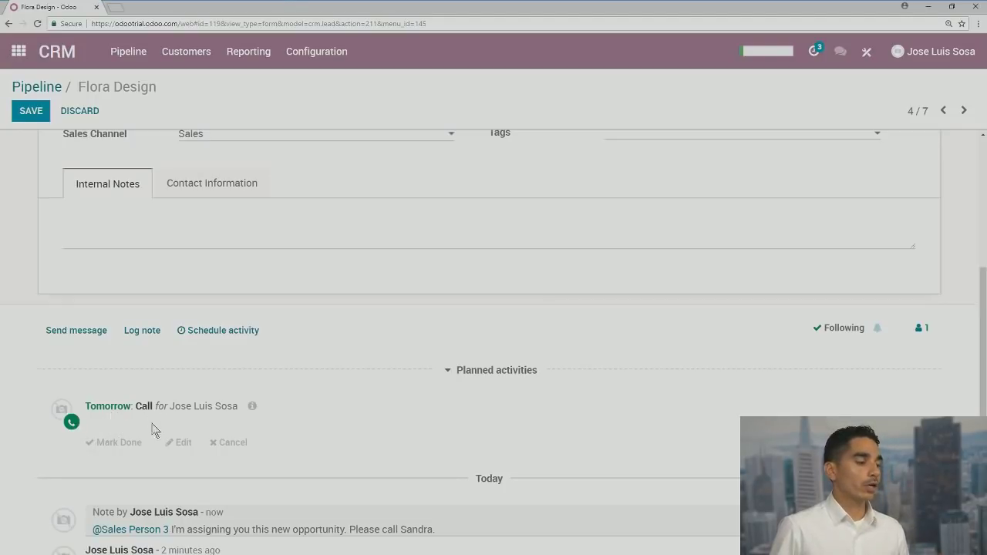
scroll(161, 448, down, 1)
scroll(159, 447, up, 2)
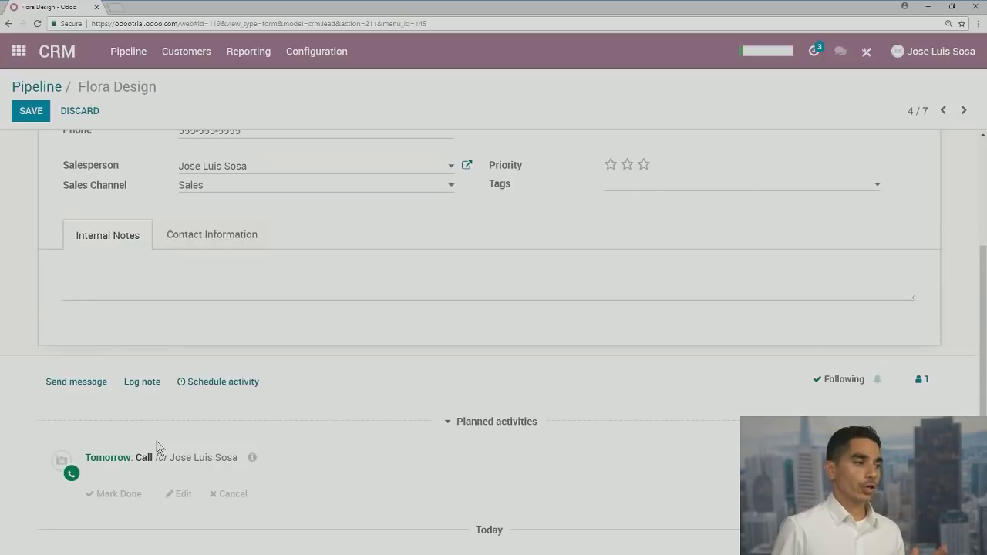
scroll(157, 446, up, 3)
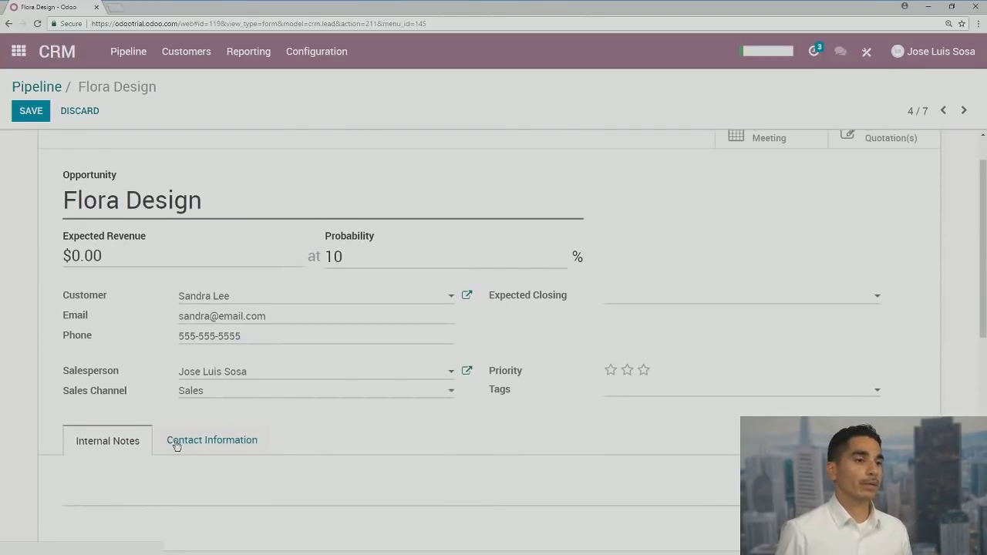
scroll(171, 445, up, 1)
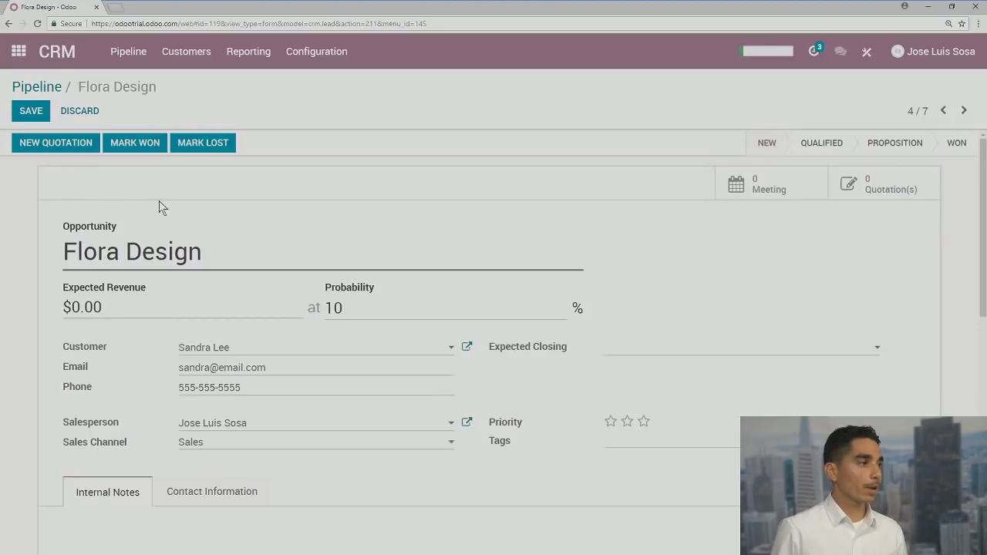
click(30, 110)
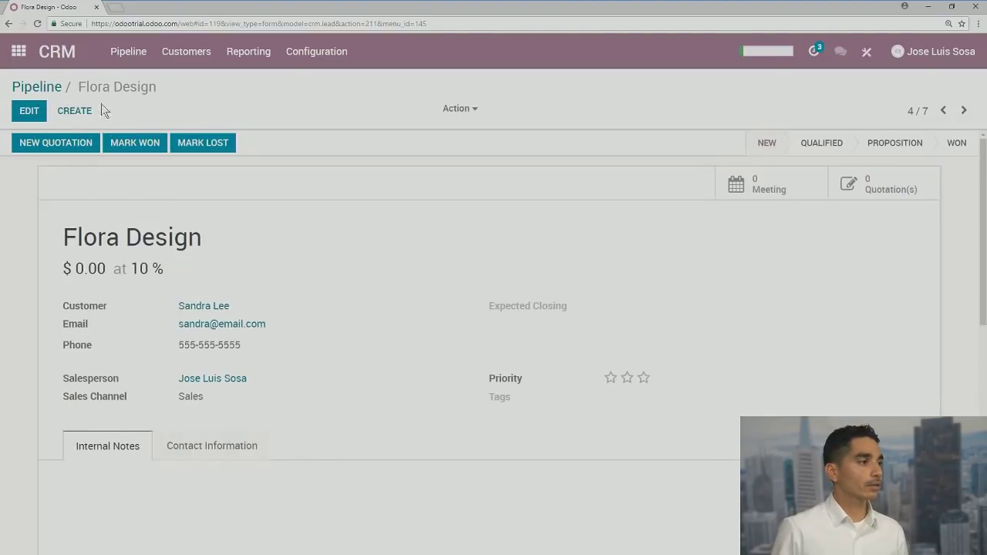
click(42, 90)
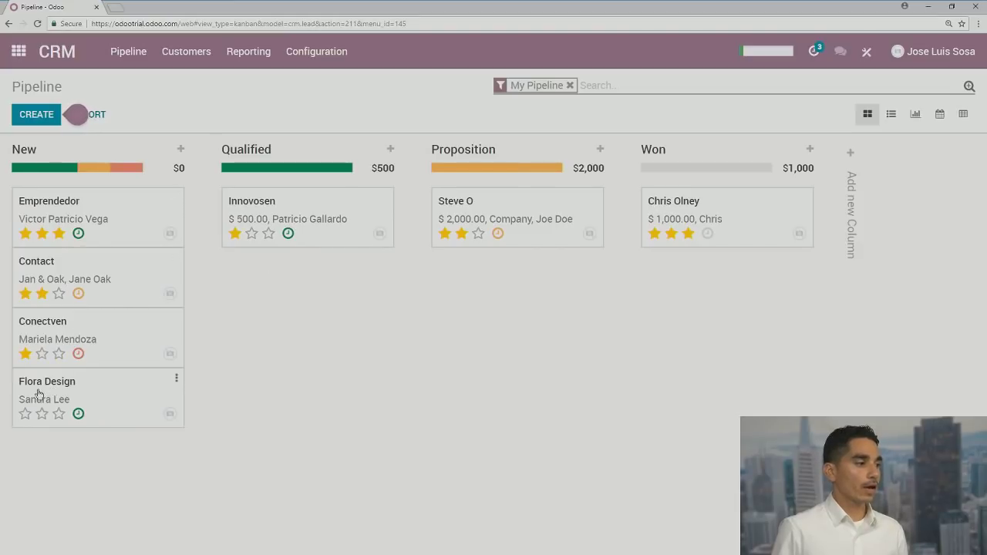
Set Flora Design's priority to two stars, save, and return to the pipeline
click(58, 414)
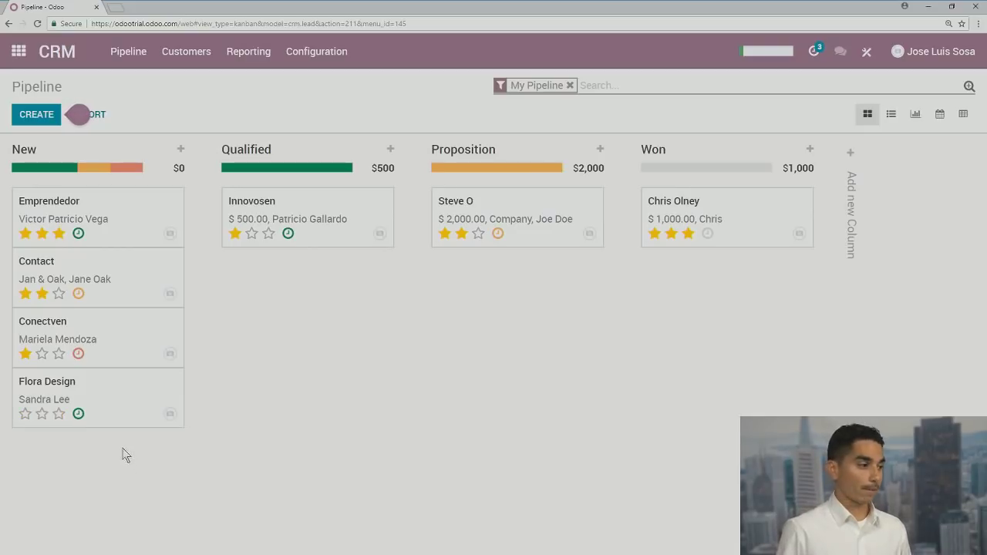
click(54, 386)
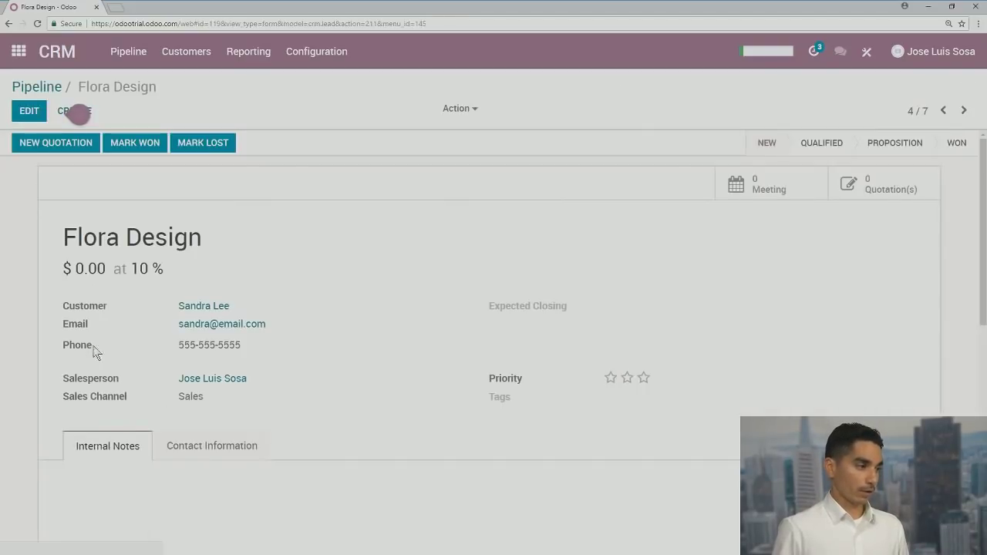
click(29, 112)
scroll(540, 362, down, 1)
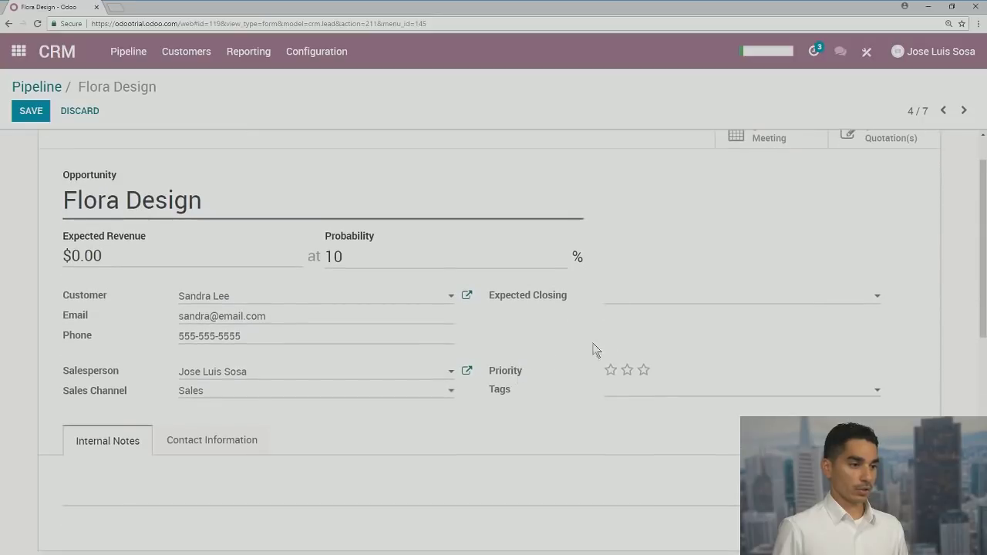
click(627, 372)
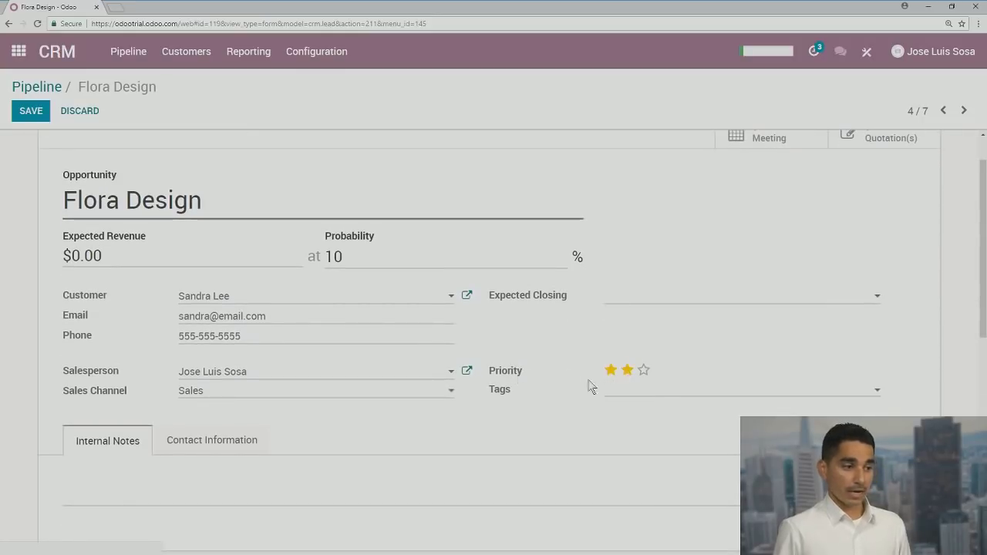
click(29, 112)
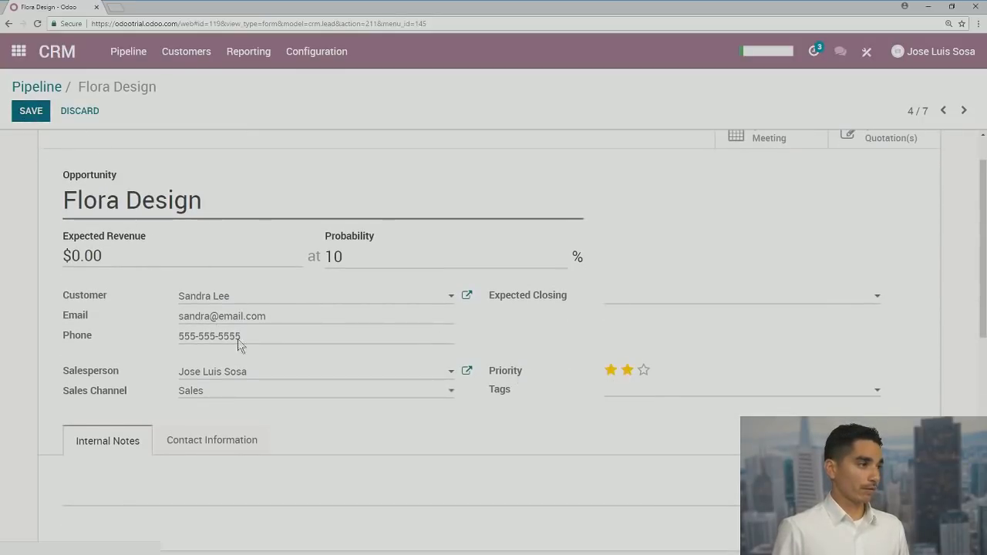
click(23, 88)
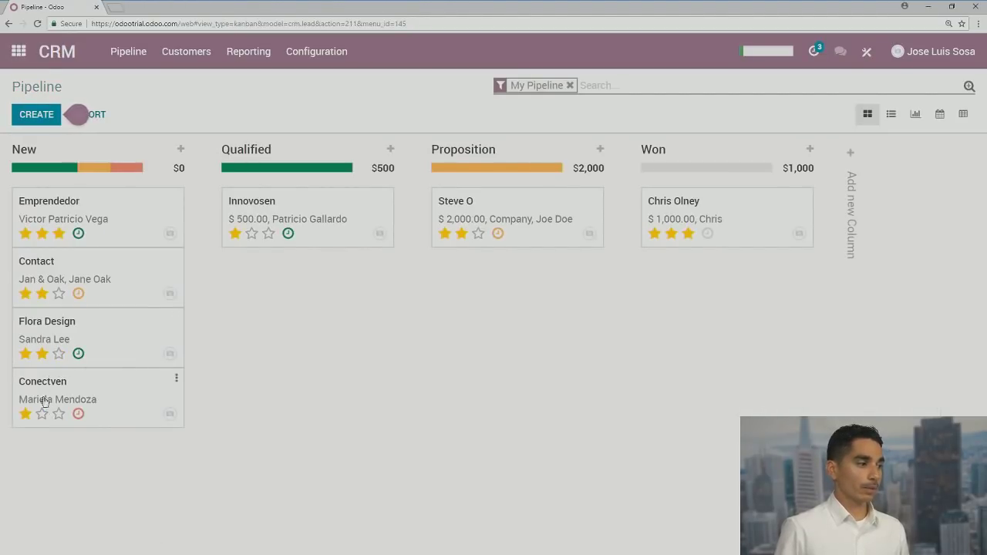
click(59, 353)
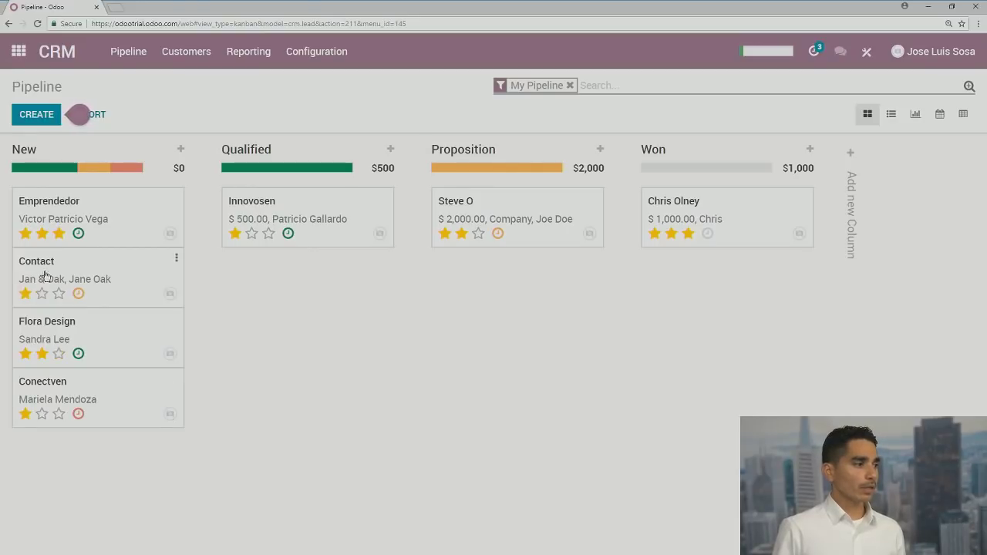
Open the Flora Design opportunity in edit mode at its Internal Notes field
click(68, 325)
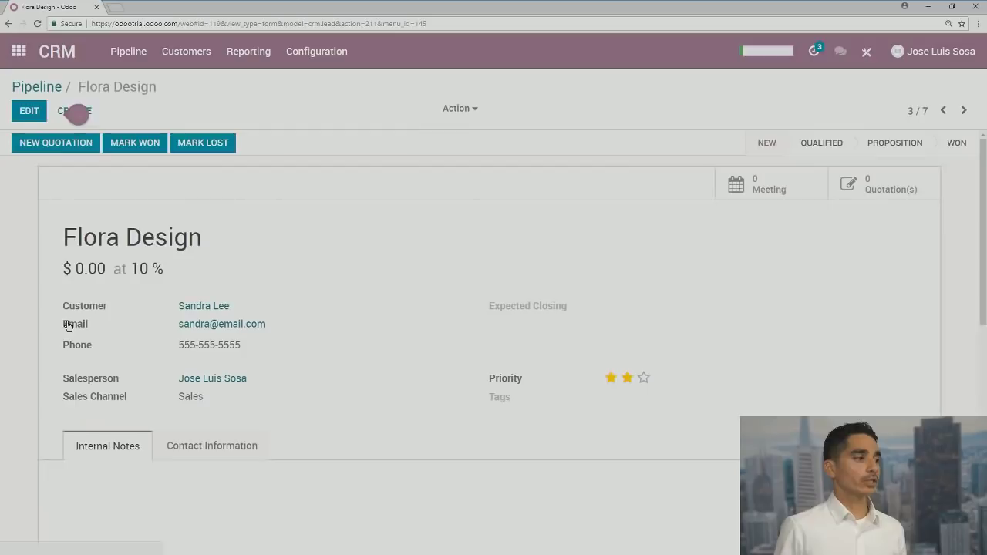
scroll(297, 342, down, 3)
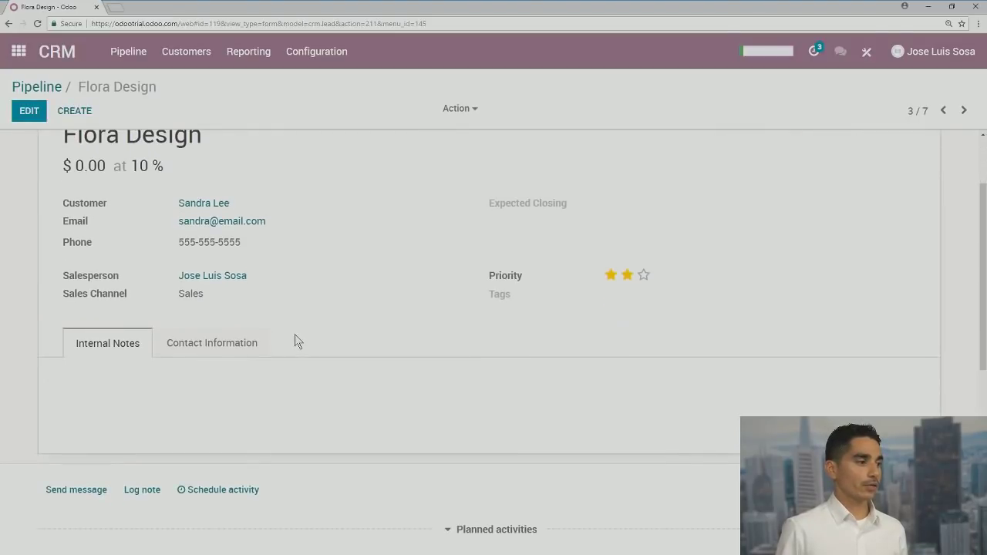
scroll(294, 342, up, 3)
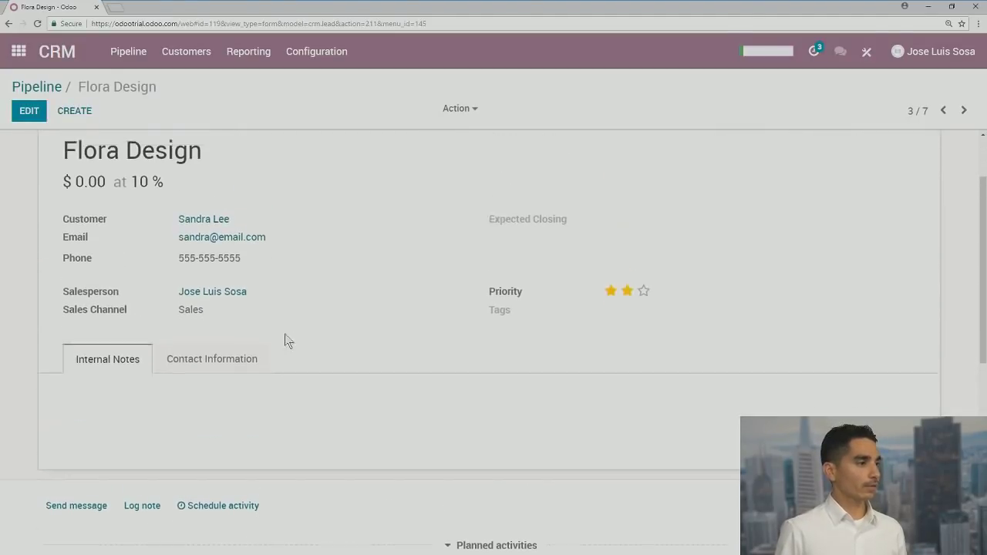
click(30, 111)
scroll(291, 425, down, 1)
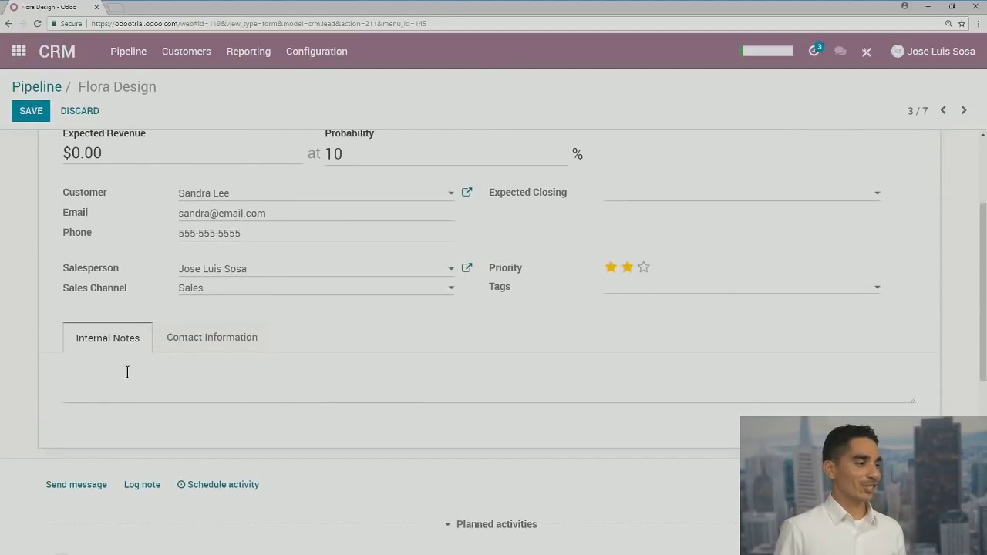
click(127, 371)
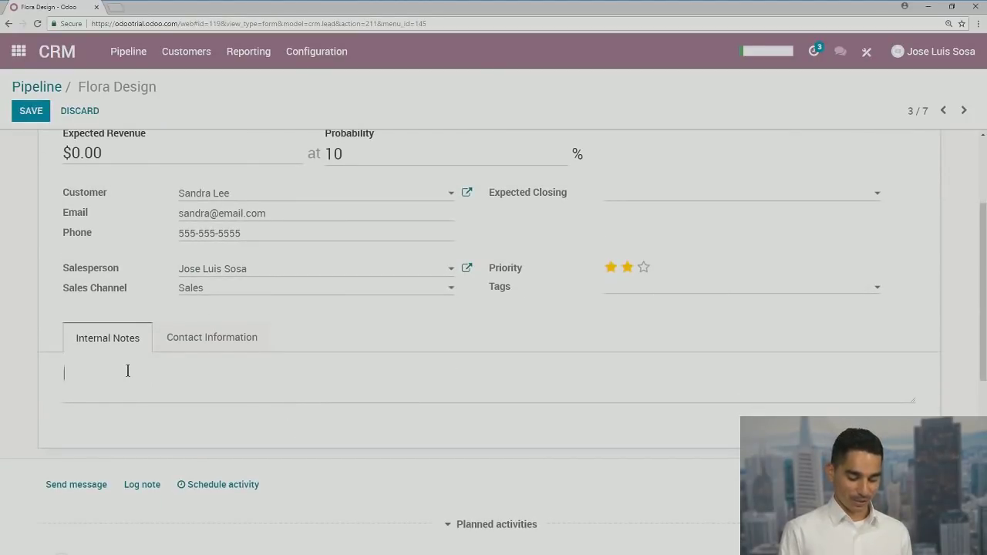
Note 'She's interested in DC and Hello Yellow Sofa' and save the opportunity
text(She;s)
key(BackSpace)
key(BackSpace)
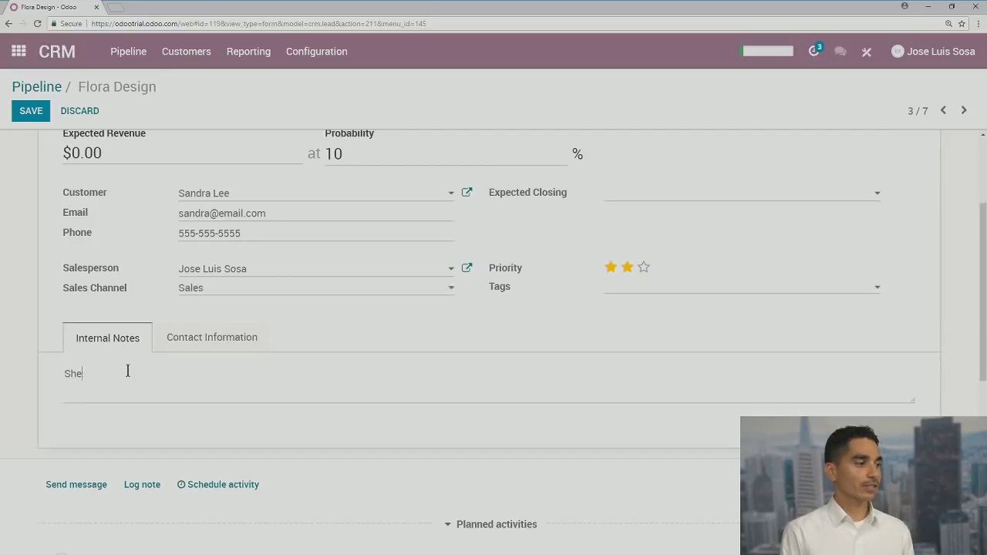
text('s inrer)
key(BackSpace)
key(BackSpace)
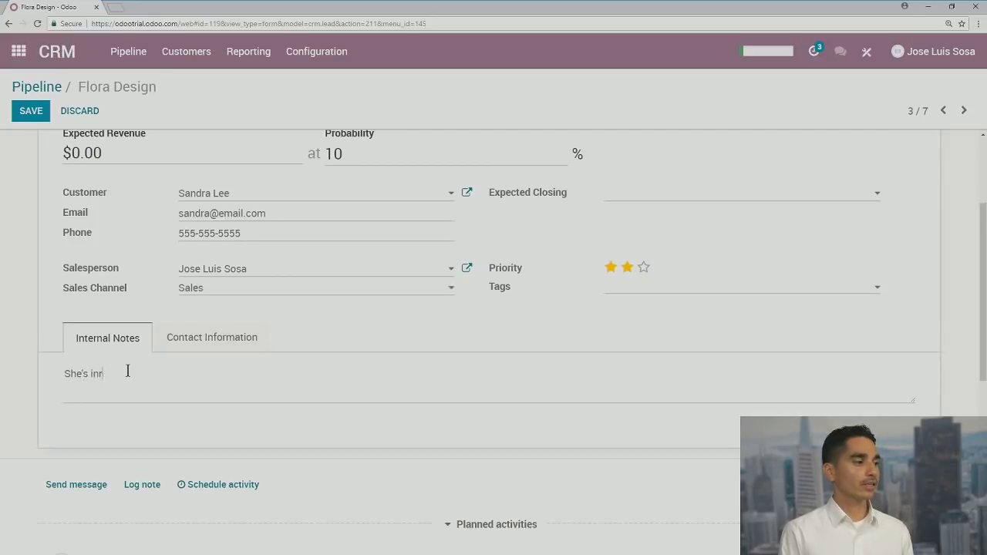
text(red in)
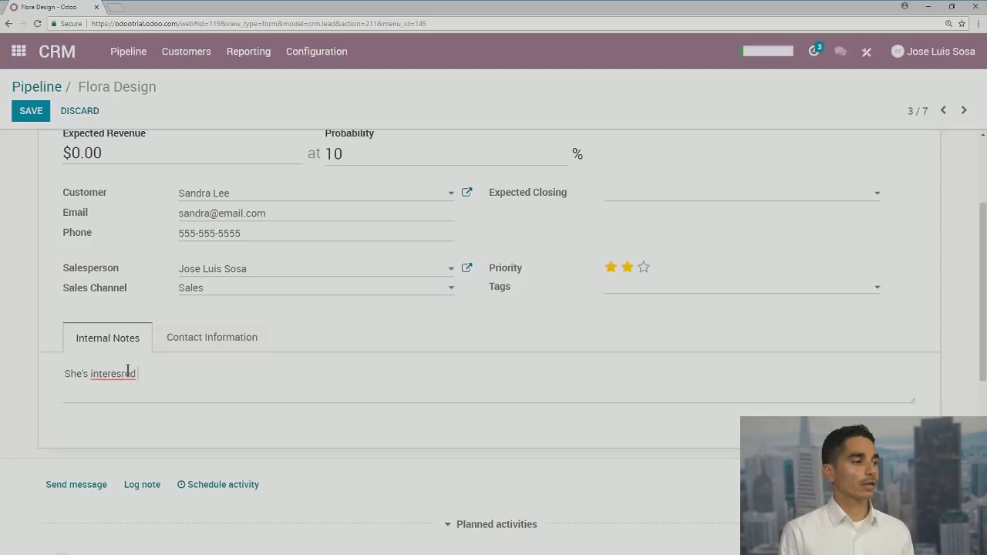
key(BackSpace)
key(BackSpace)
key(BackSpace)
key(BackSpace)
key(BackSpace)
text(ted in )
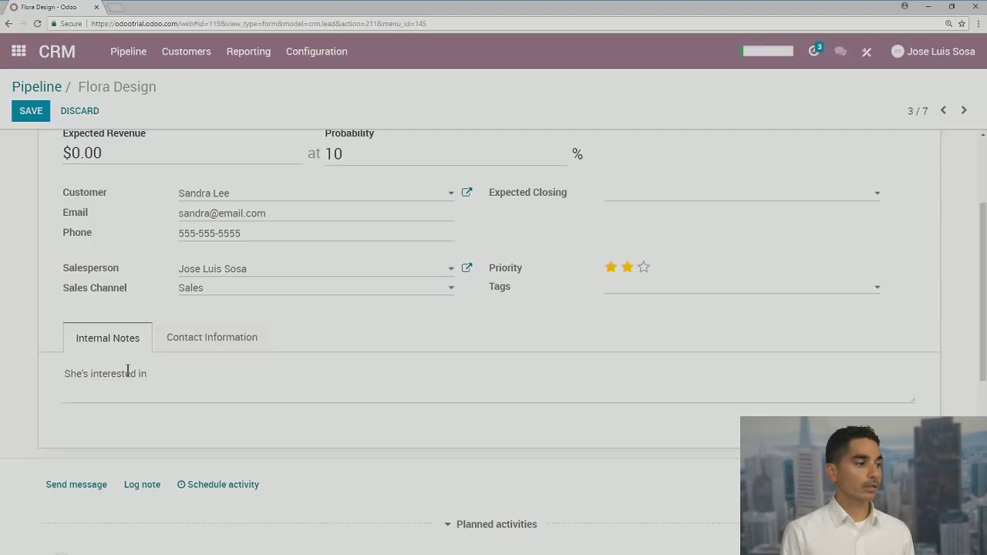
text(DC and)
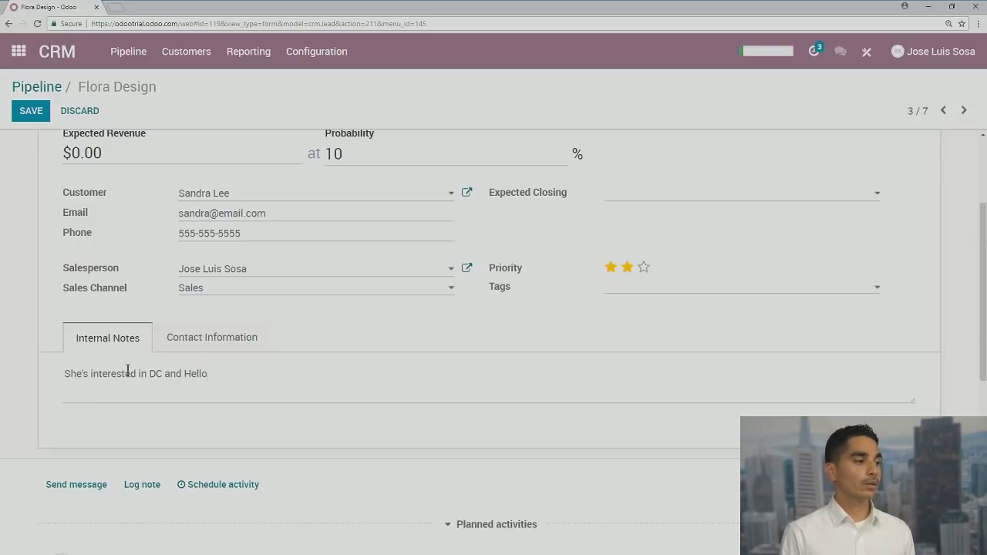
text( Hello Yello)
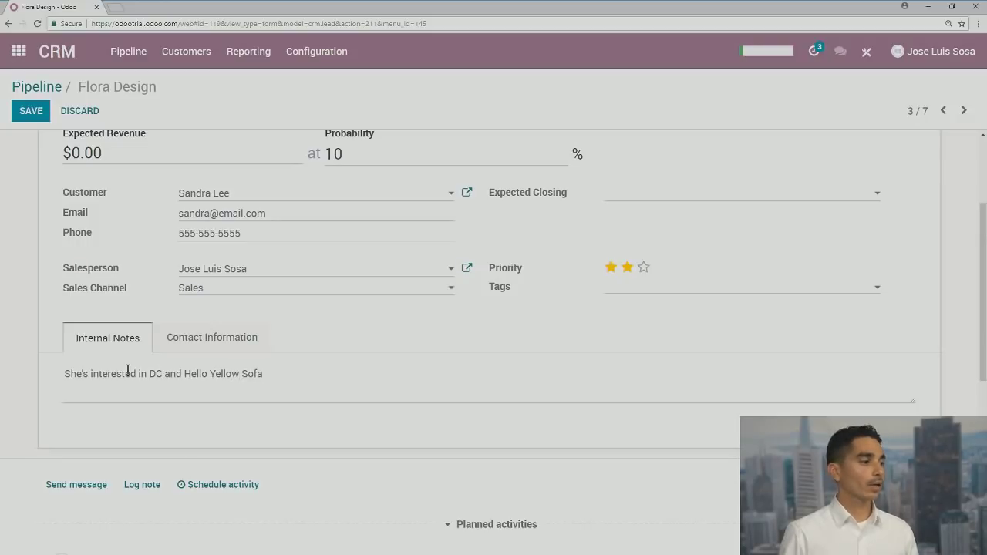
click(31, 115)
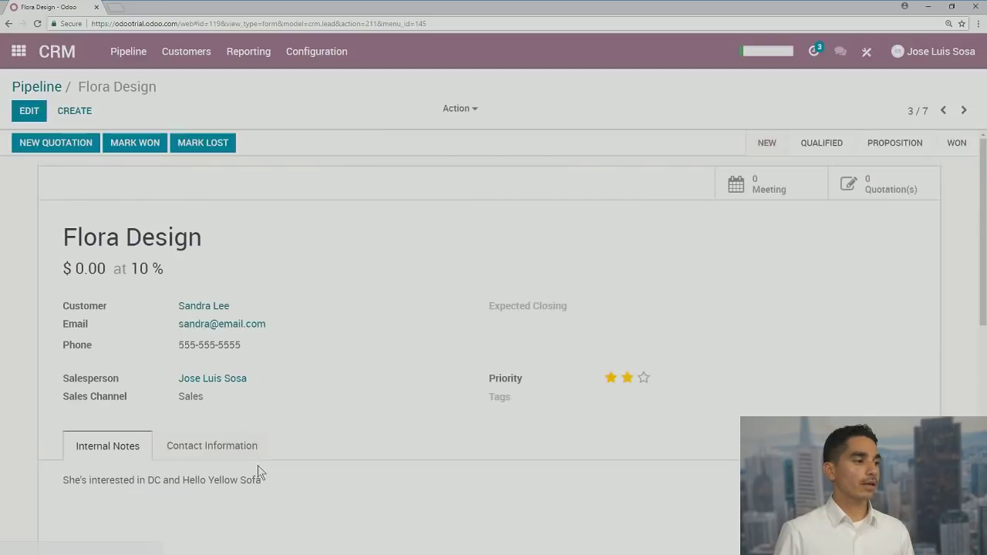
scroll(261, 462, down, 1)
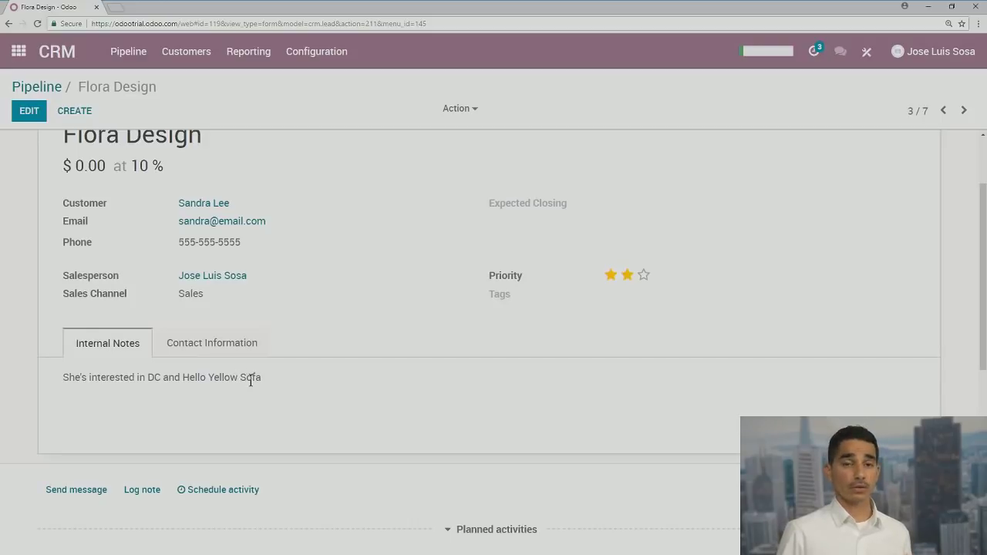
scroll(270, 396, up, 1)
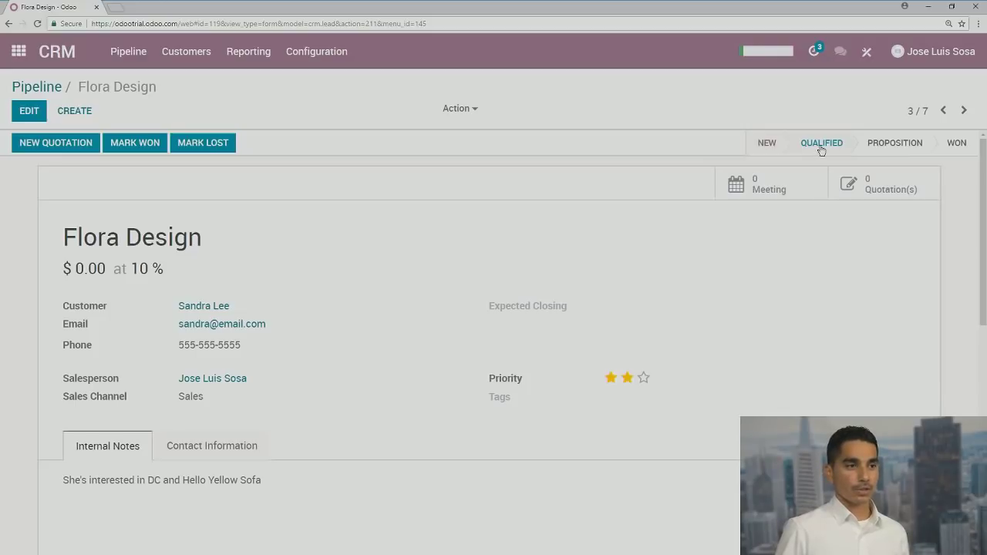
Set Flora Design to Qualified, then drag its card back into New and reopen it
click(821, 146)
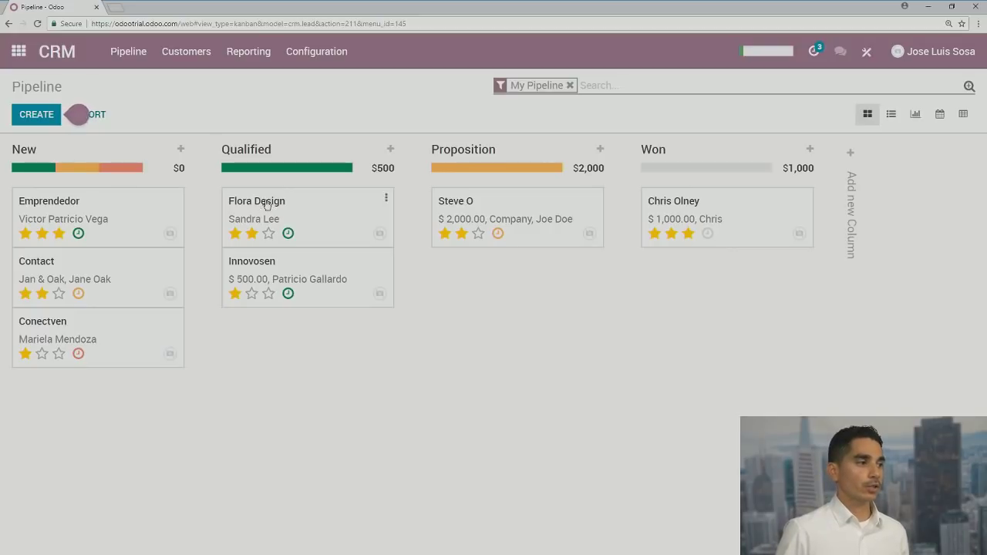
drag(269, 200, 76, 207)
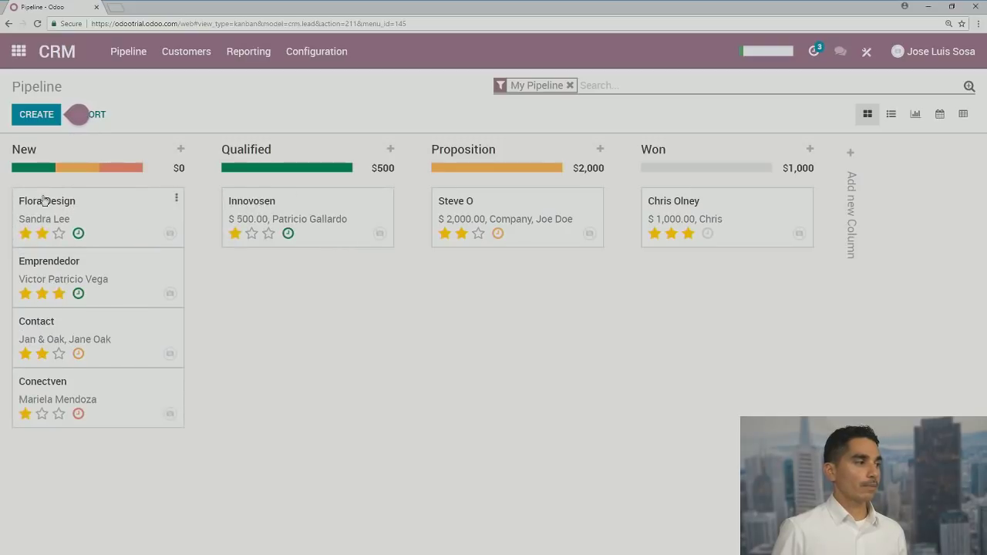
click(43, 202)
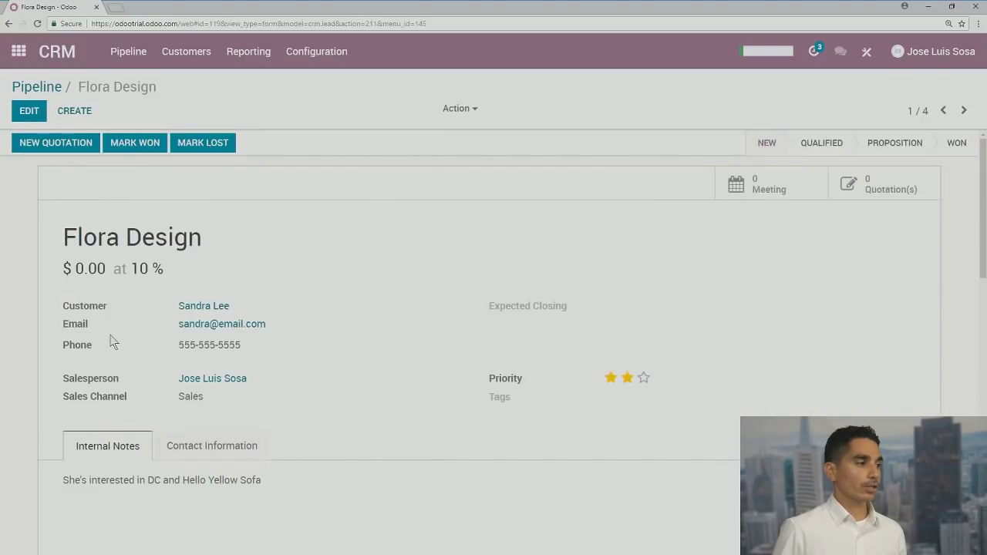
Set Flora Design's expected revenue to 2000 and closing date to June 29, then save
click(23, 114)
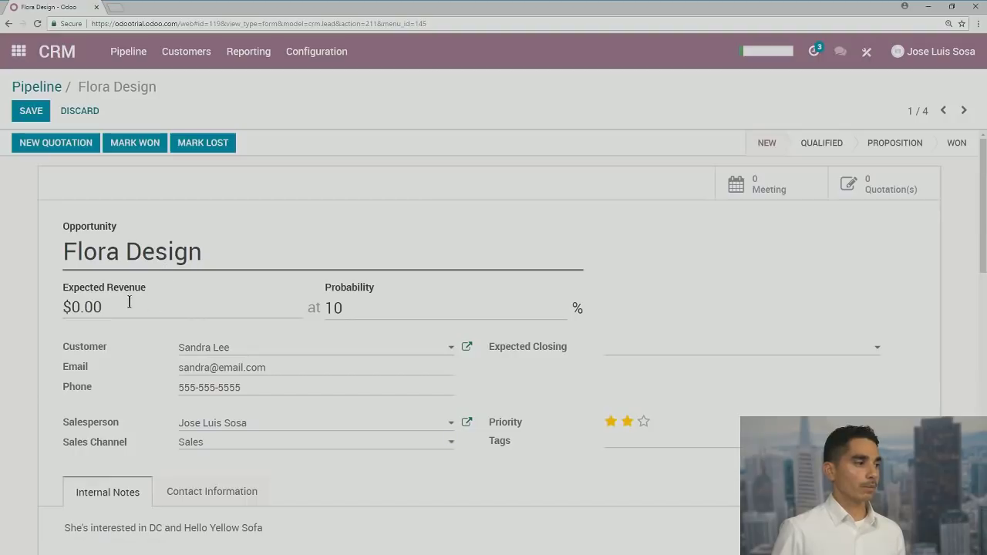
click(83, 308)
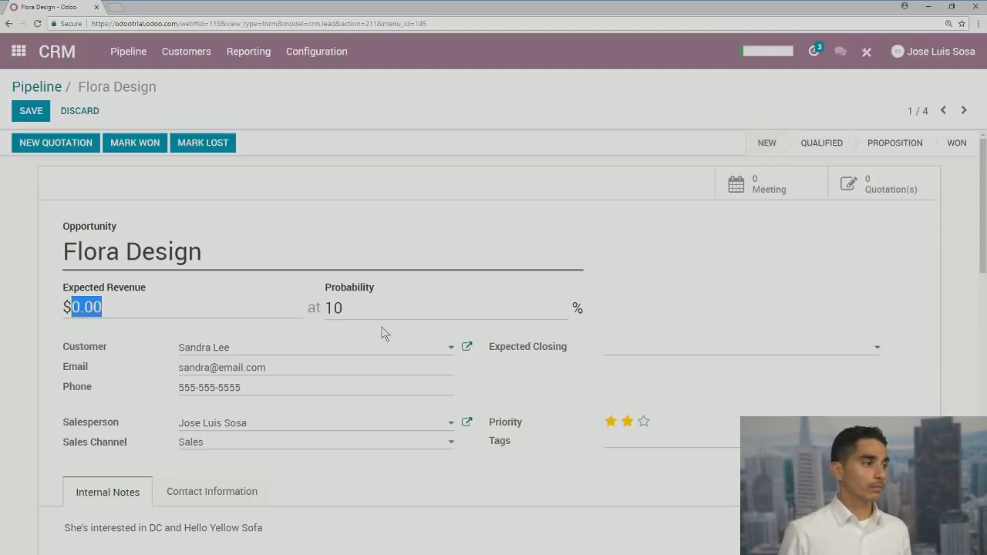
text(2000)
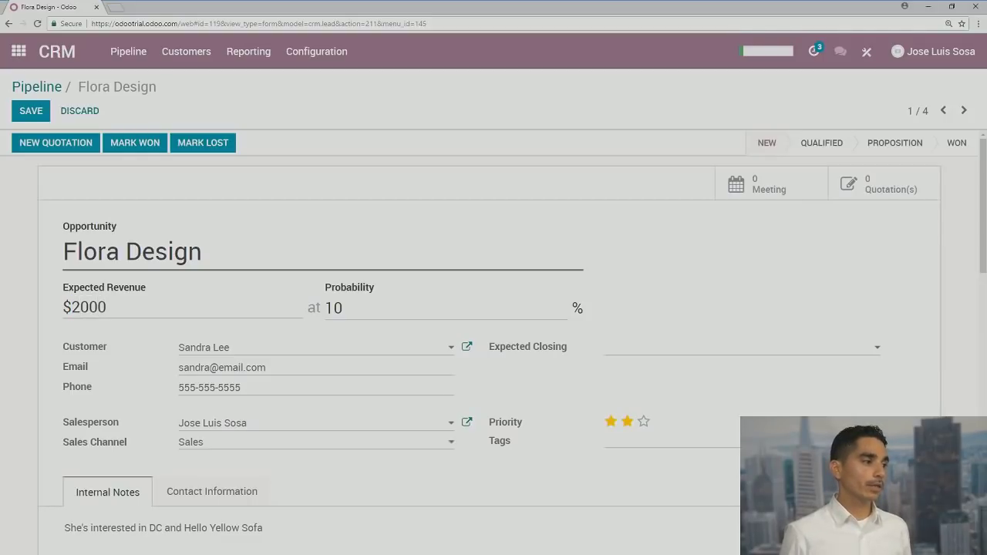
click(644, 355)
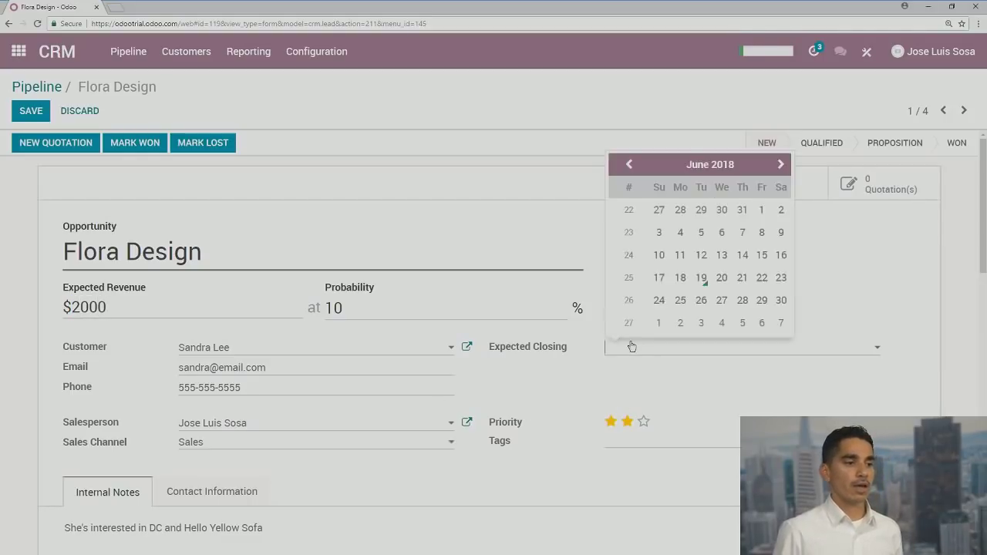
click(764, 301)
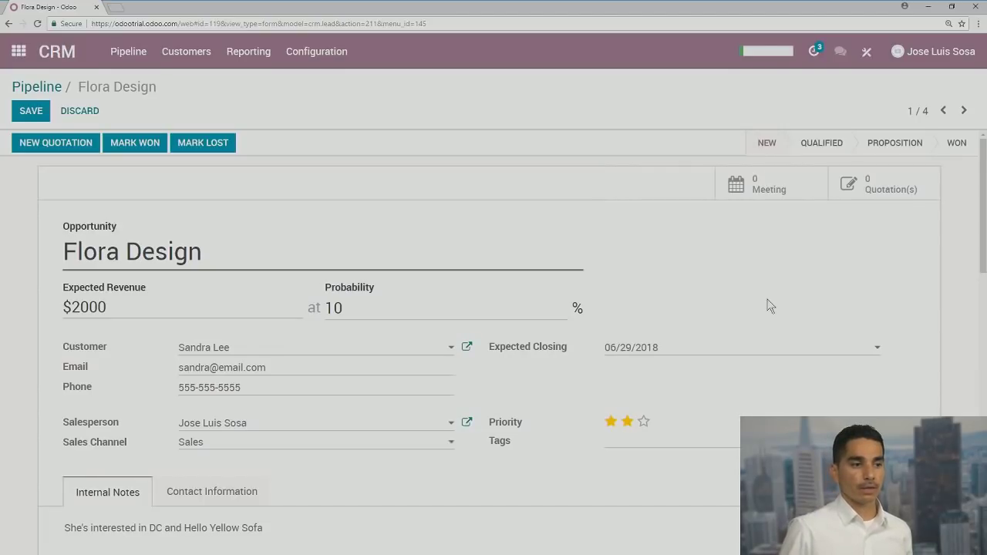
click(679, 351)
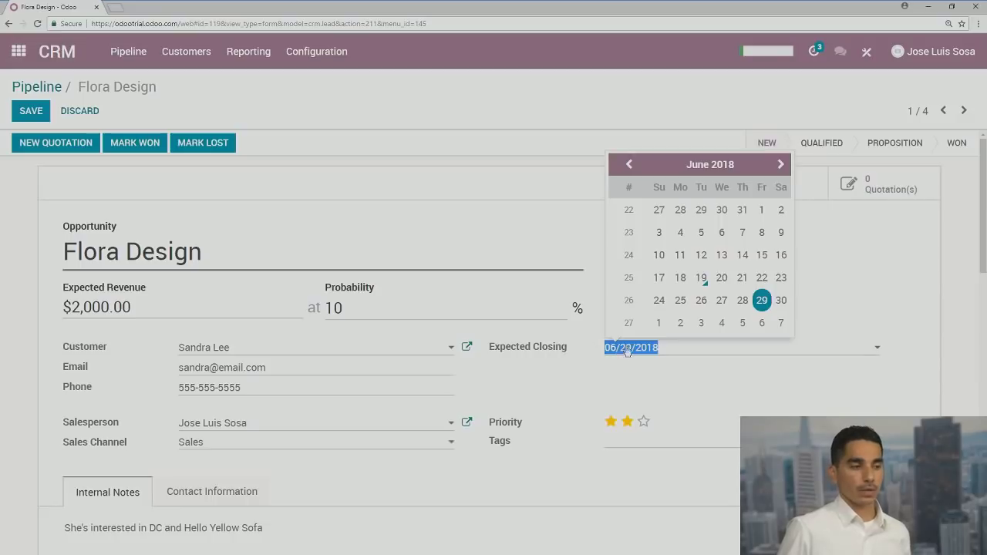
click(776, 378)
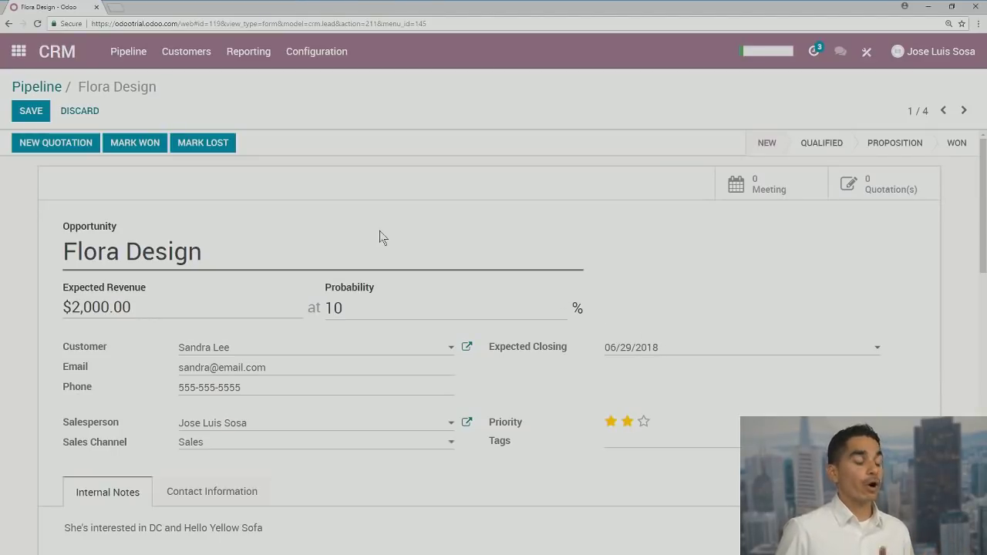
click(86, 118)
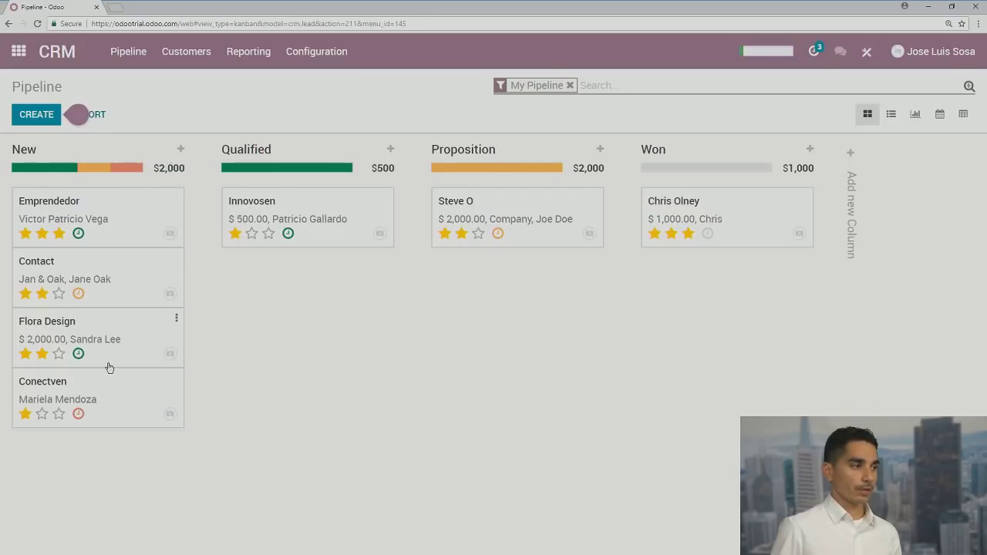
Drag the Flora Design card from New into Qualified, then return to the apps home screen
drag(88, 326, 305, 229)
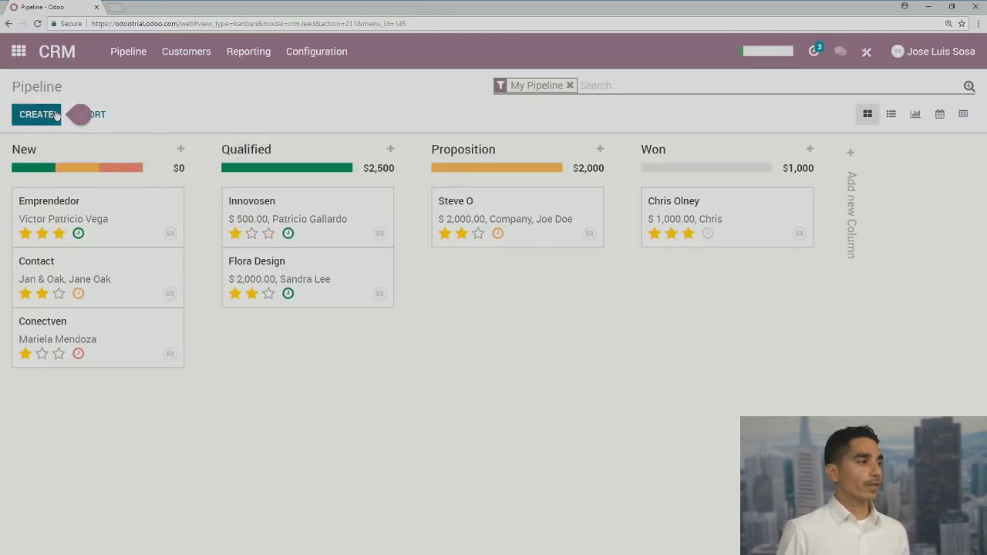
click(19, 51)
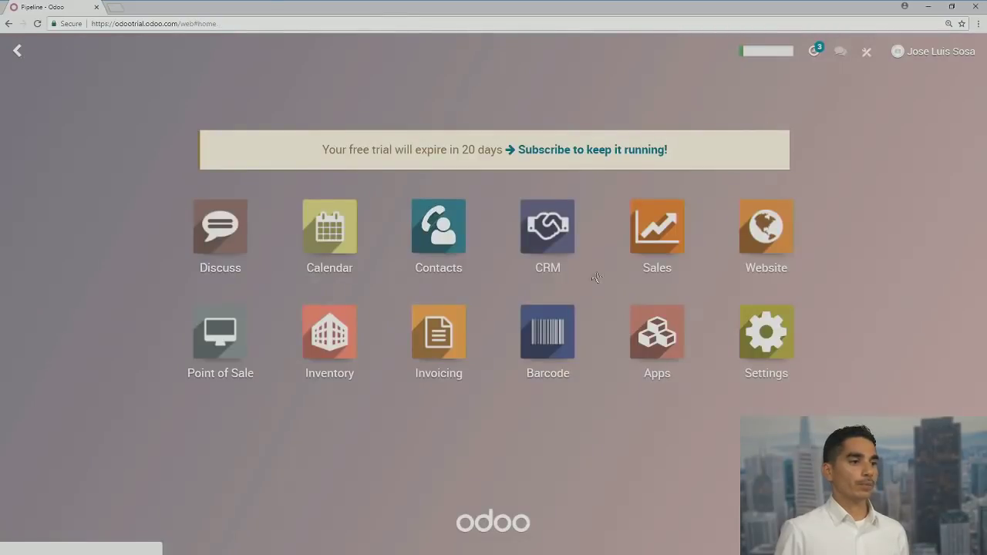
Open Sales and show Catalog > Products, listing the 9 sellable products
click(663, 235)
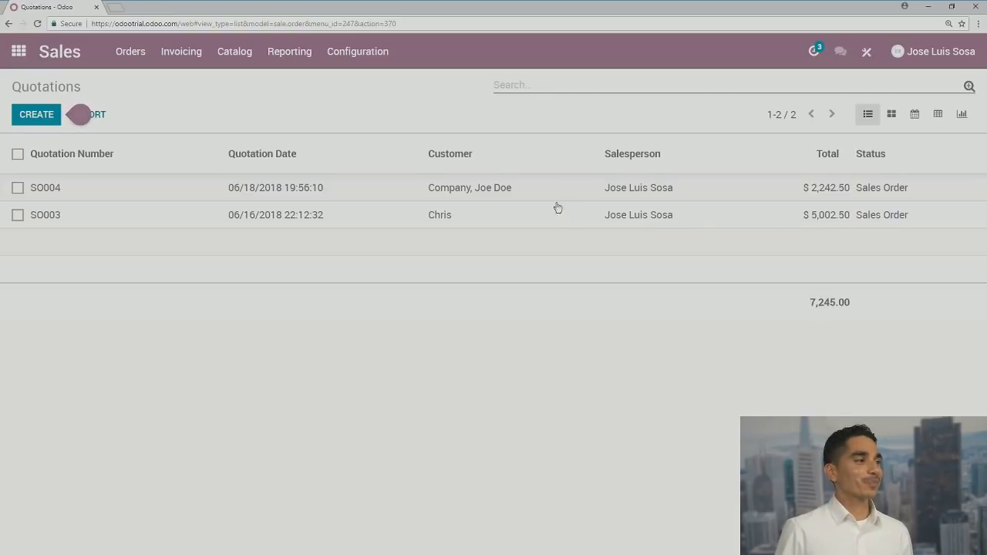
click(242, 60)
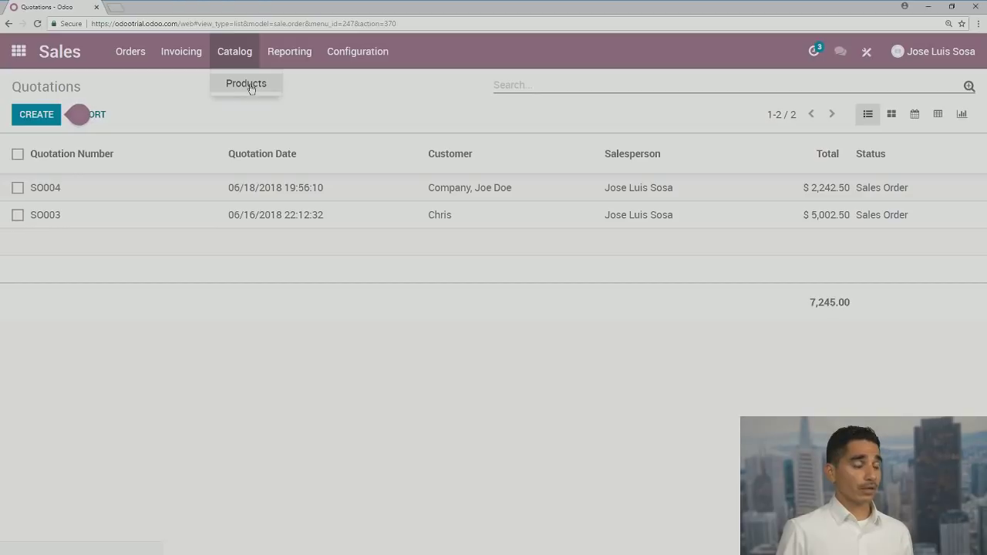
click(251, 87)
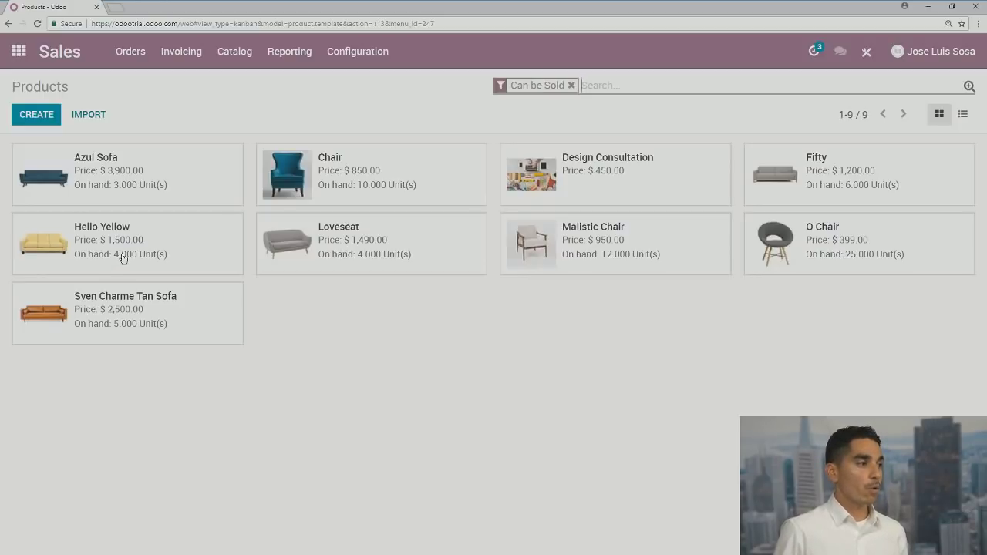
Review Hello Yellow's Sales, Inventory, Invoicing and Notes tabs, then return to the Products catalog
click(123, 258)
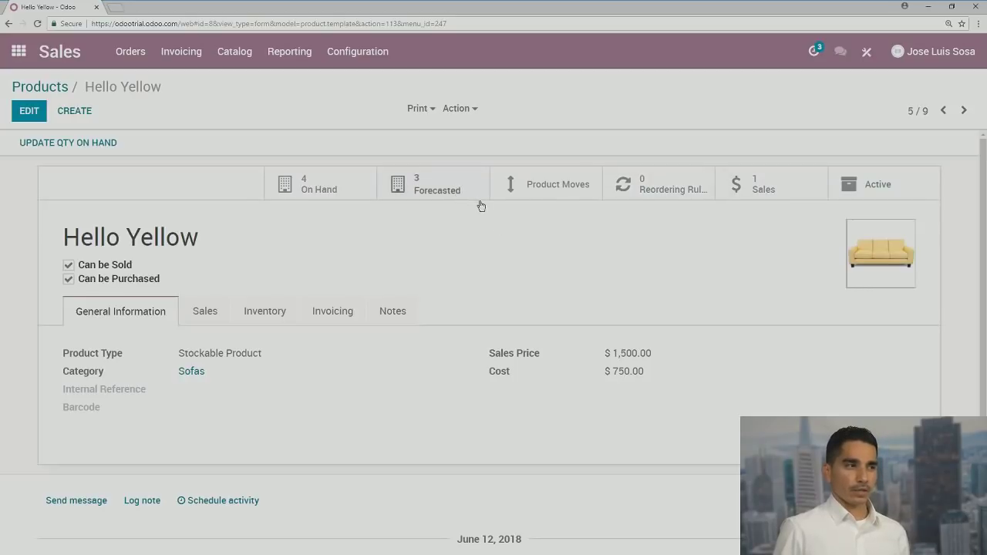
scroll(484, 209, down, 1)
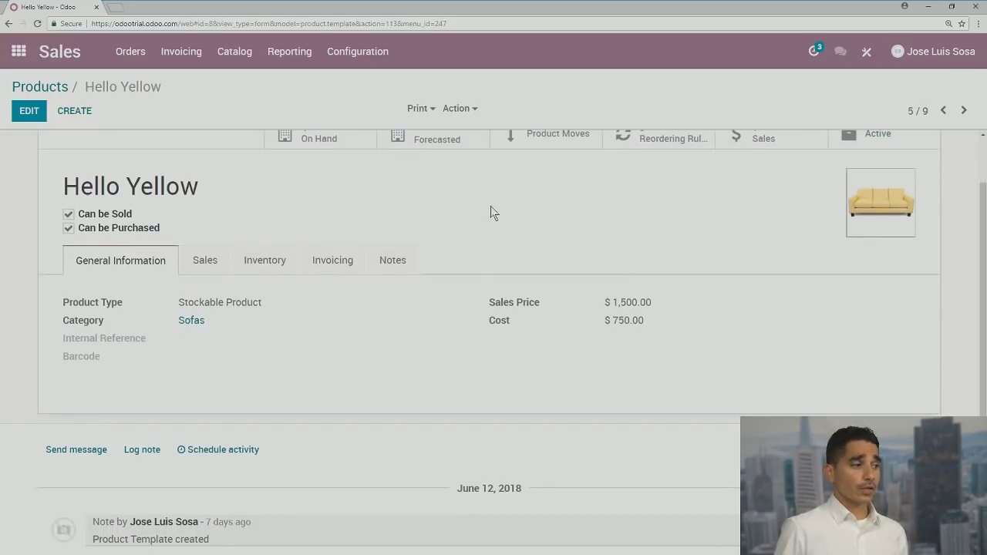
click(204, 262)
click(264, 263)
click(354, 267)
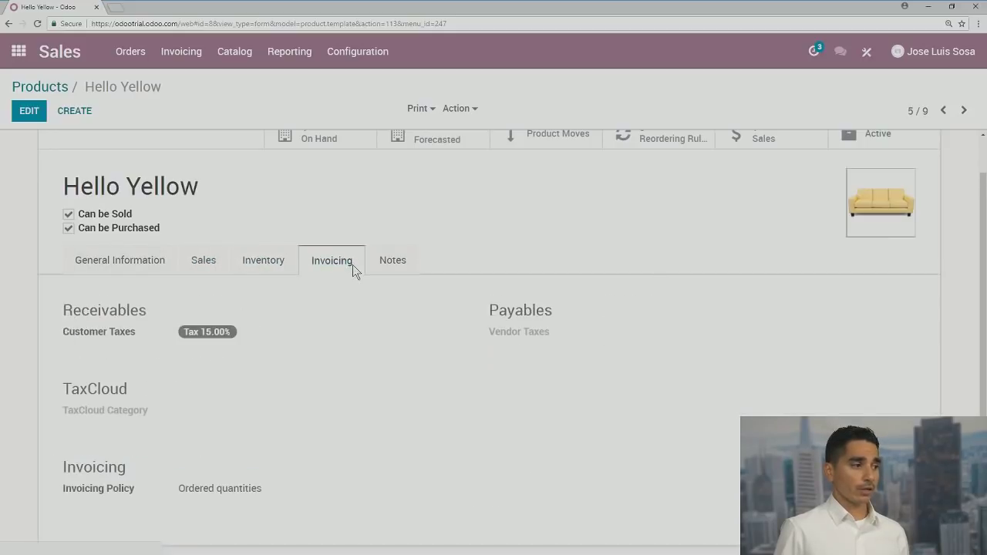
click(393, 260)
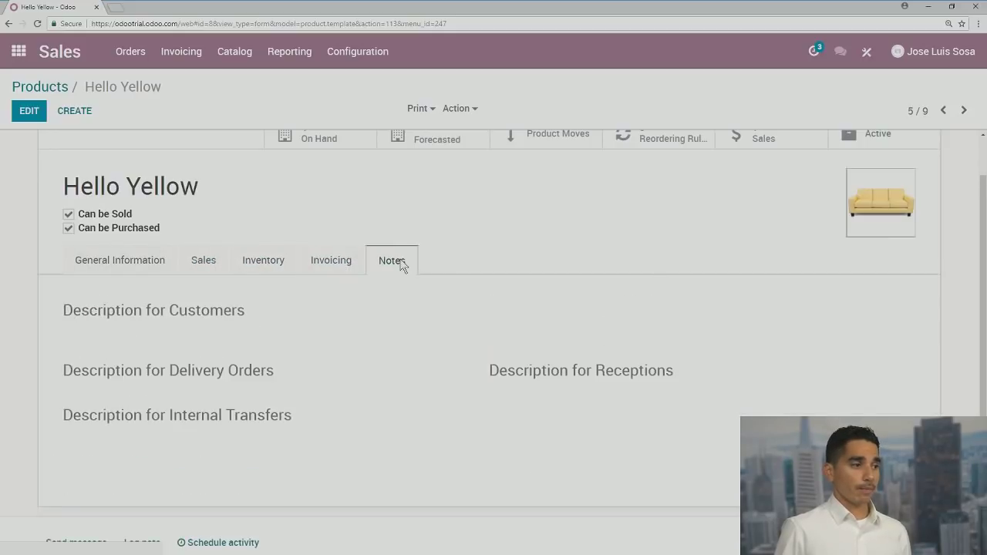
click(147, 261)
scroll(313, 263, up, 1)
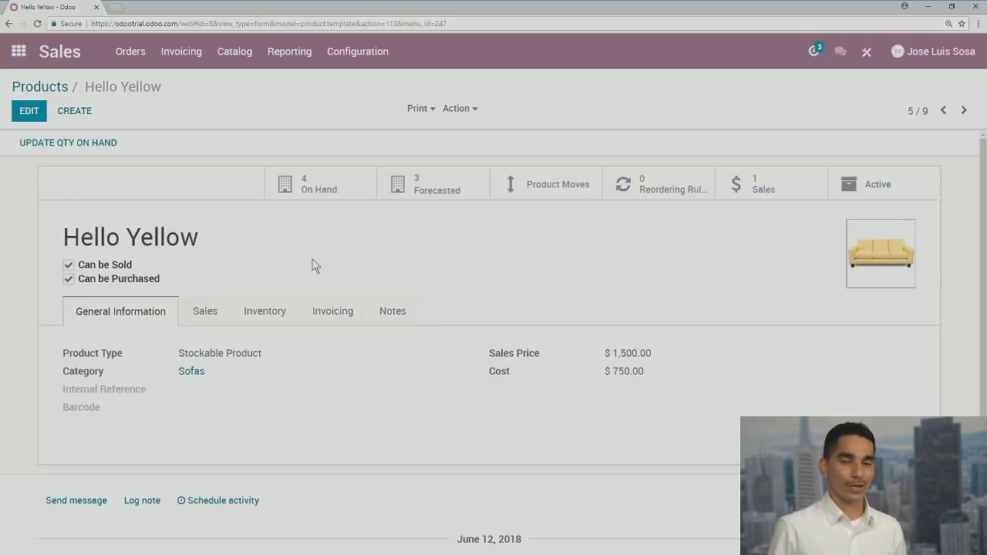
click(44, 89)
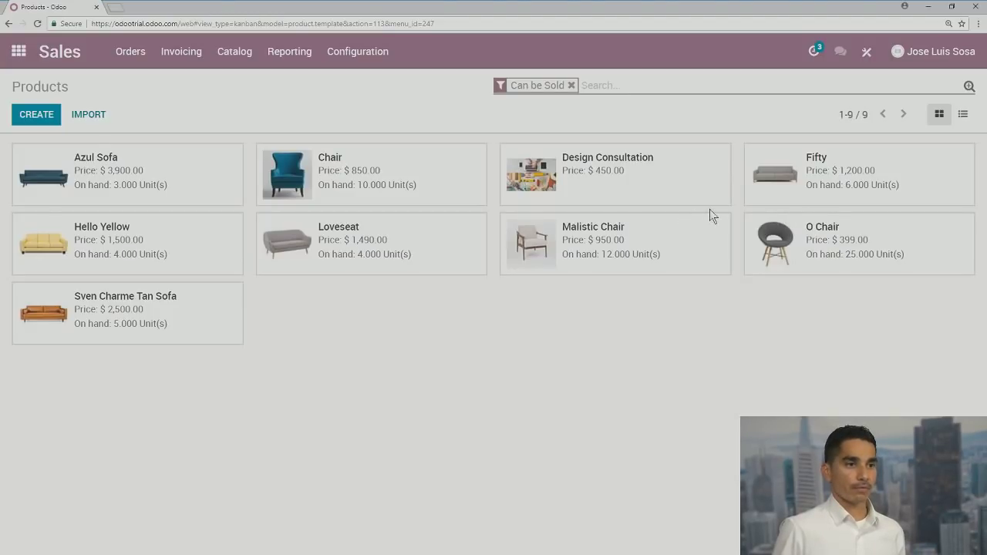
In list view, move Design Consultation above Chair, then switch back to kanban and go home
click(963, 115)
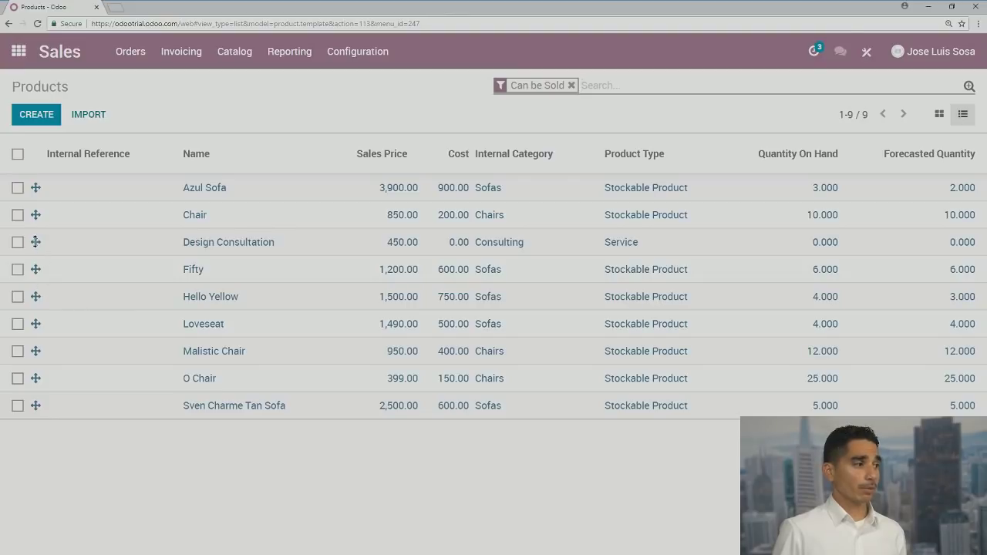
drag(34, 242, 34, 216)
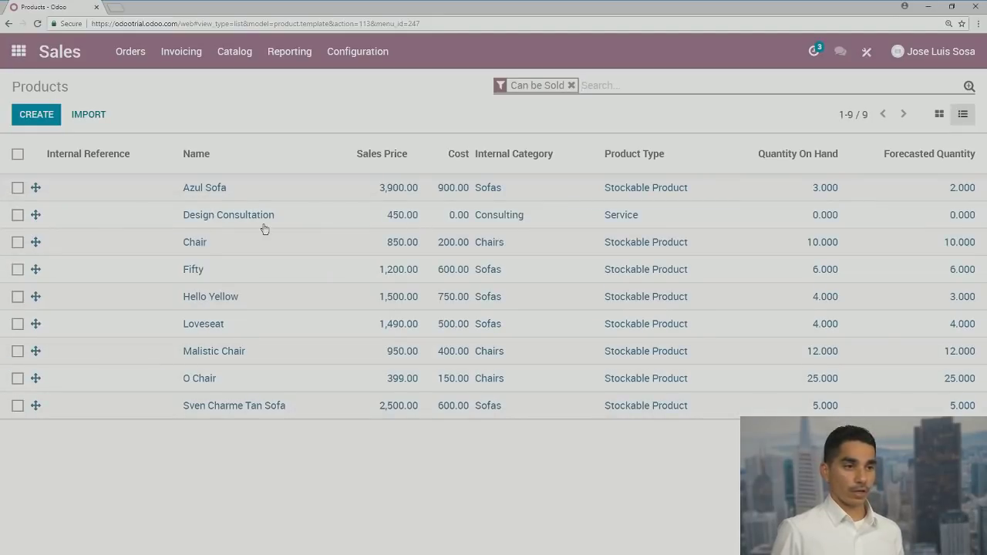
click(940, 114)
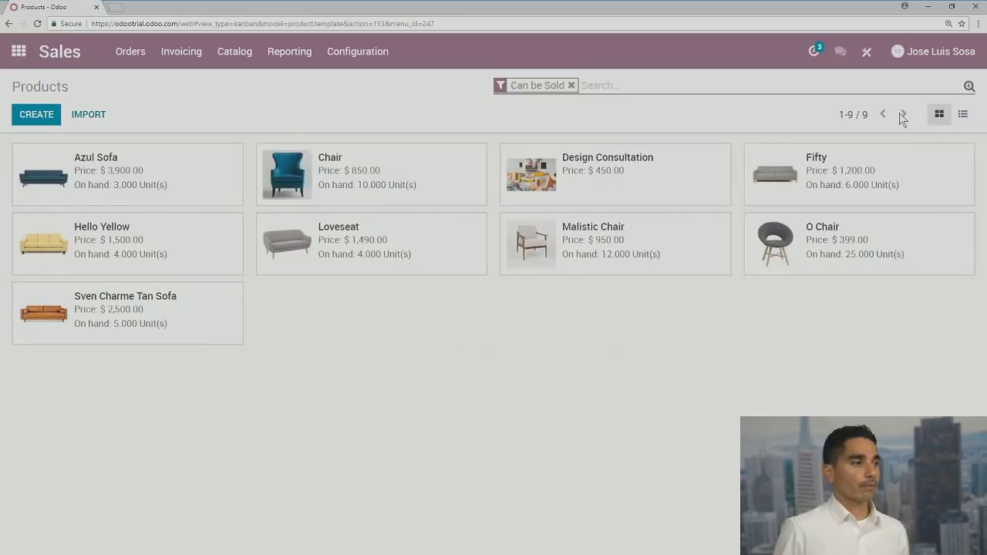
click(18, 52)
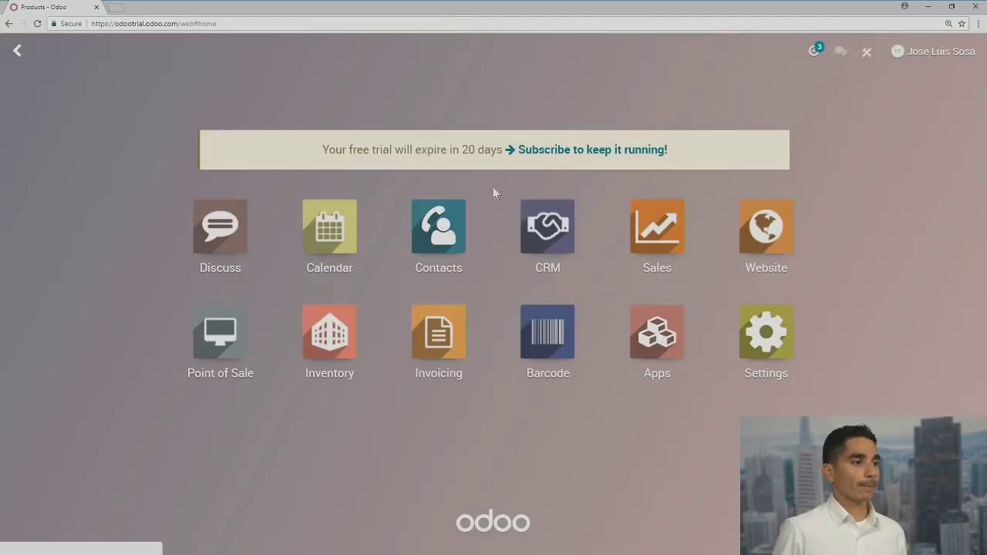
Open CRM and the Flora Design card in Qualified, looking over its $2,000.00 lead form
click(568, 240)
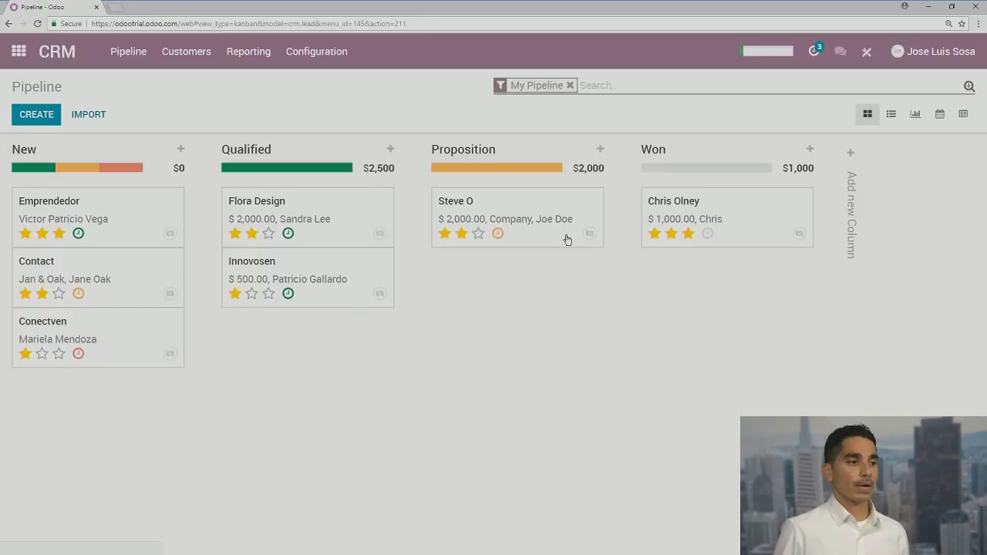
click(272, 206)
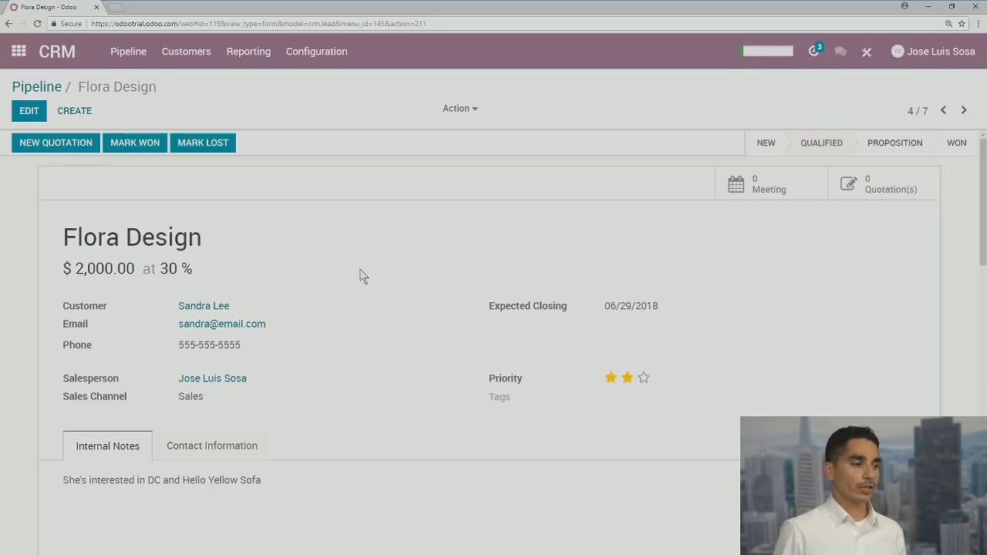
scroll(363, 276, down, 2)
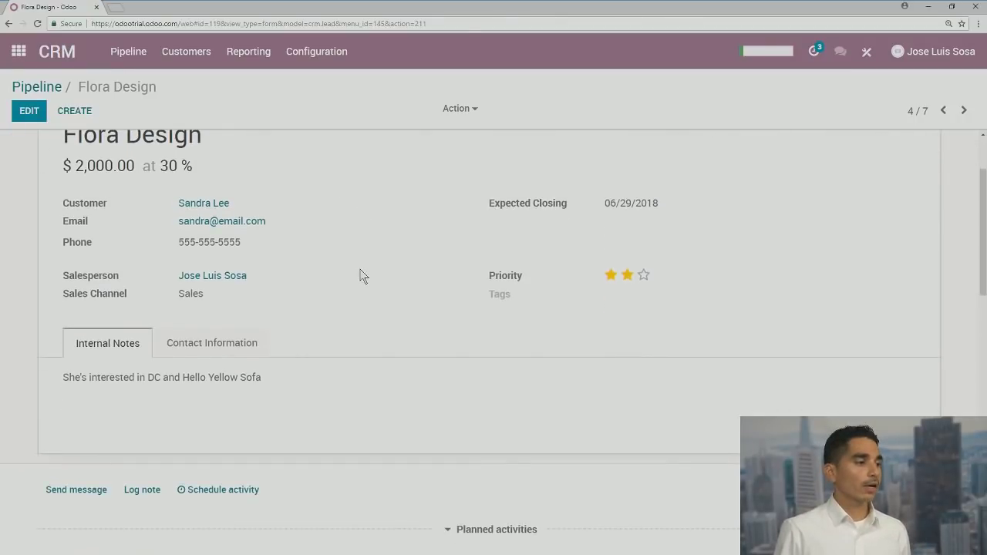
scroll(362, 275, up, 1)
scroll(359, 272, up, 1)
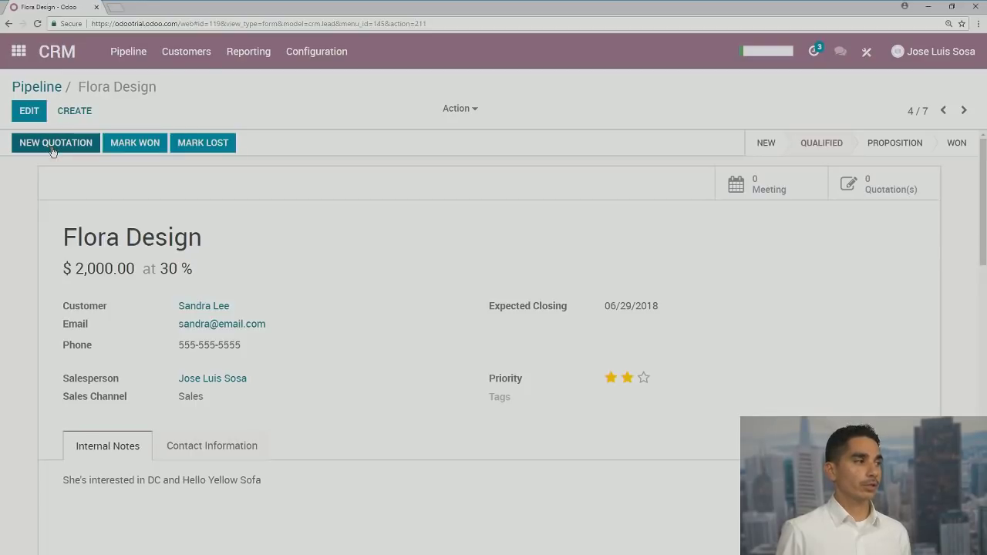
Start and discard a blank quotation in Sales, then return to the CRM pipeline
click(19, 51)
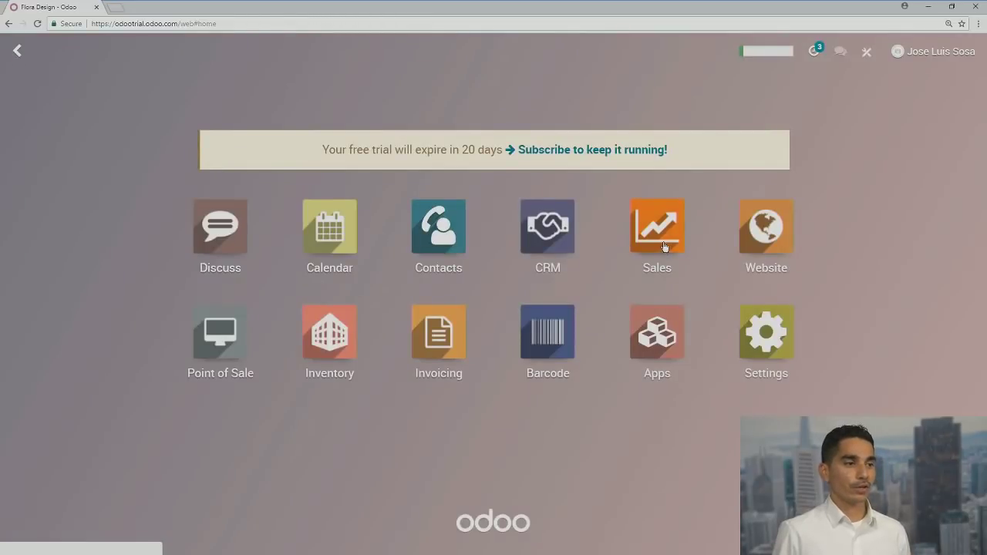
click(665, 246)
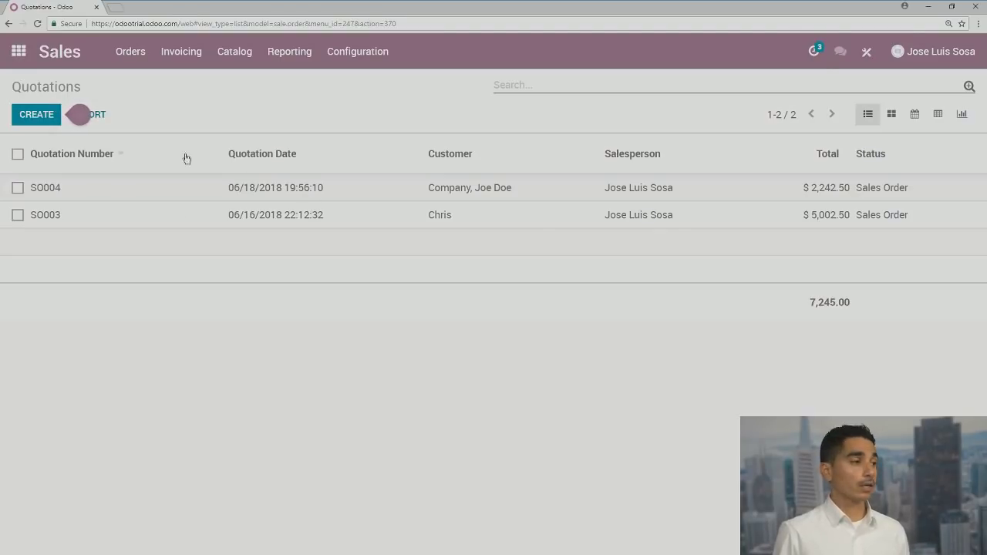
click(35, 122)
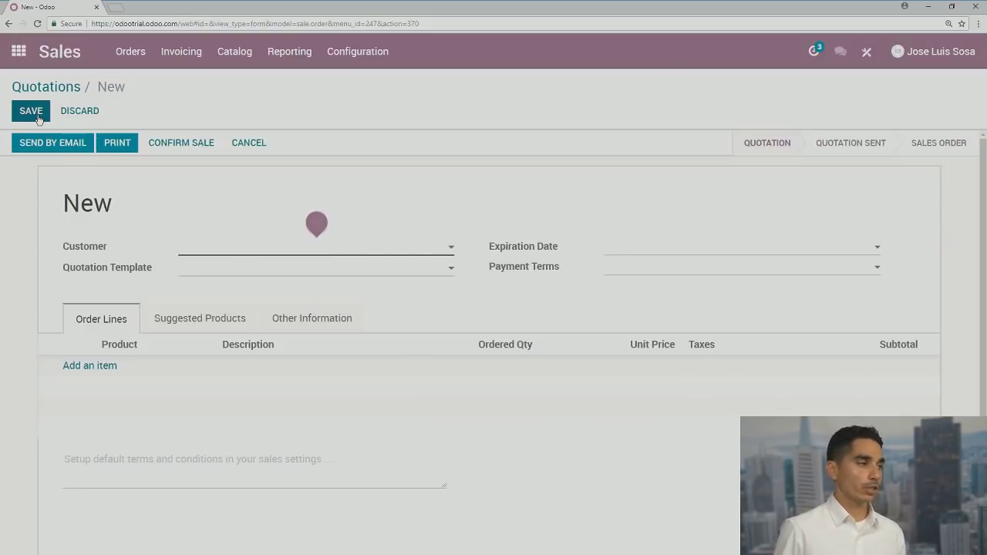
click(95, 112)
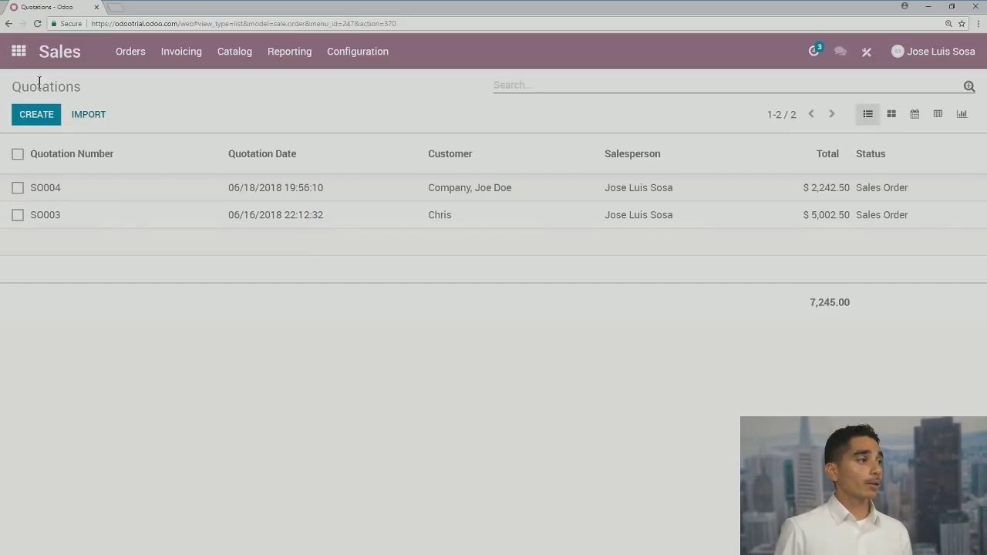
click(12, 60)
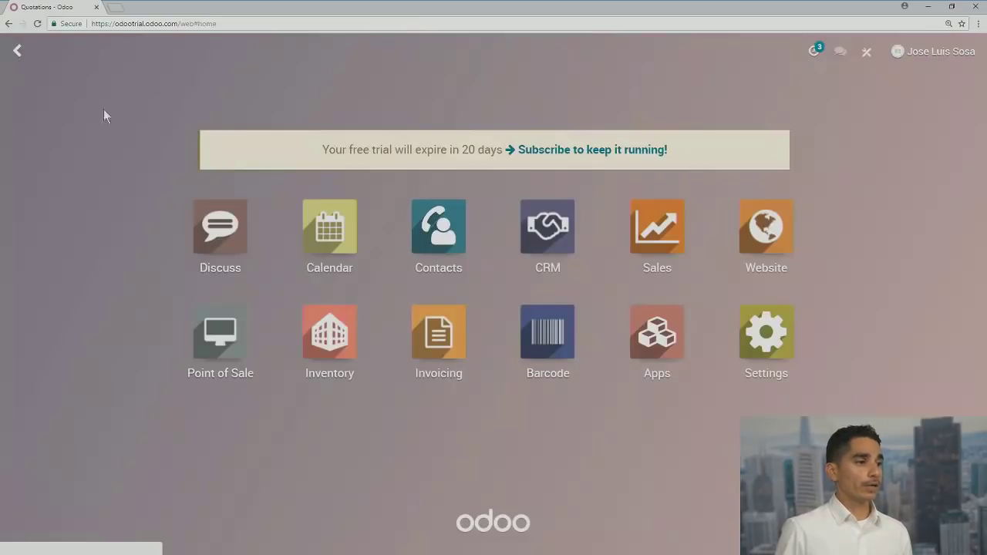
click(563, 225)
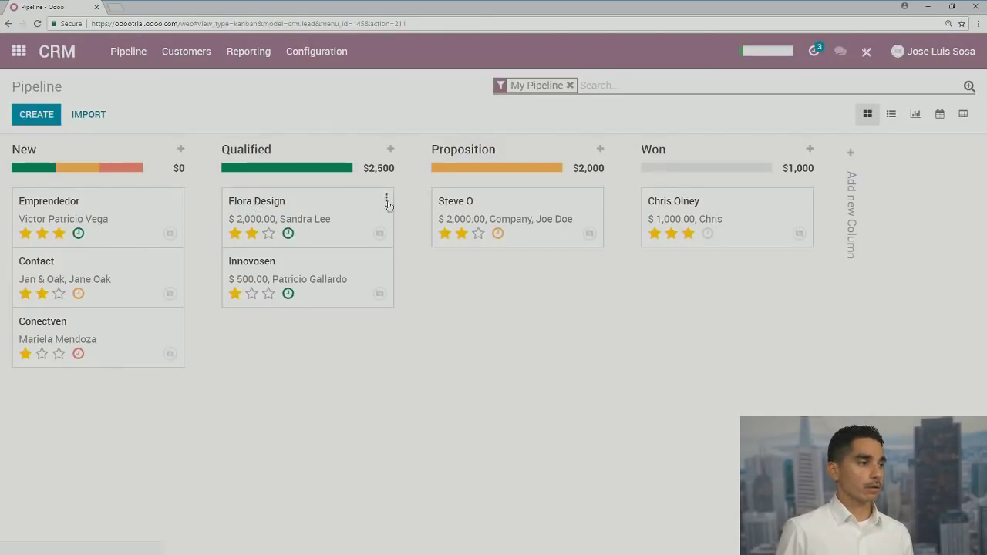
Create a new quotation from Flora Design and open its customer's contact record
click(387, 202)
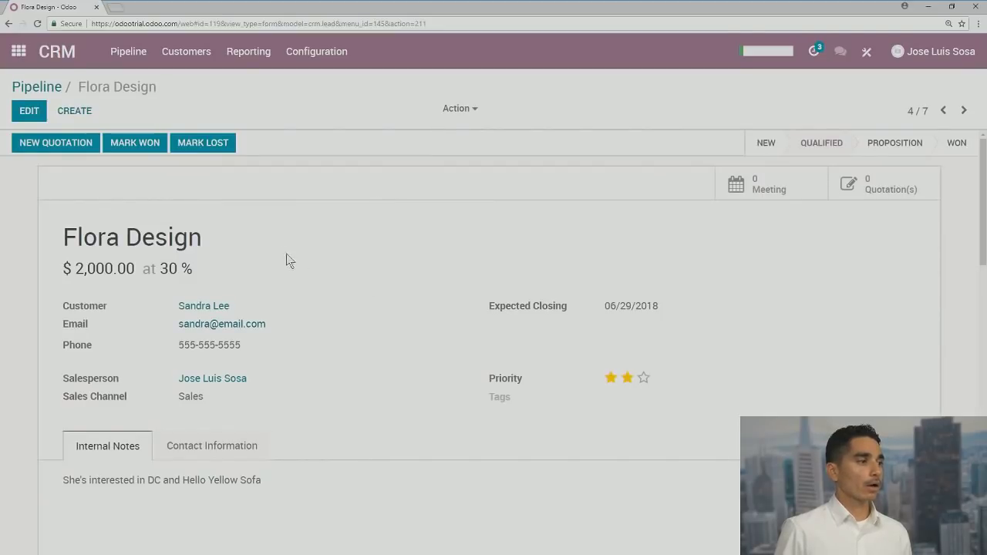
click(63, 149)
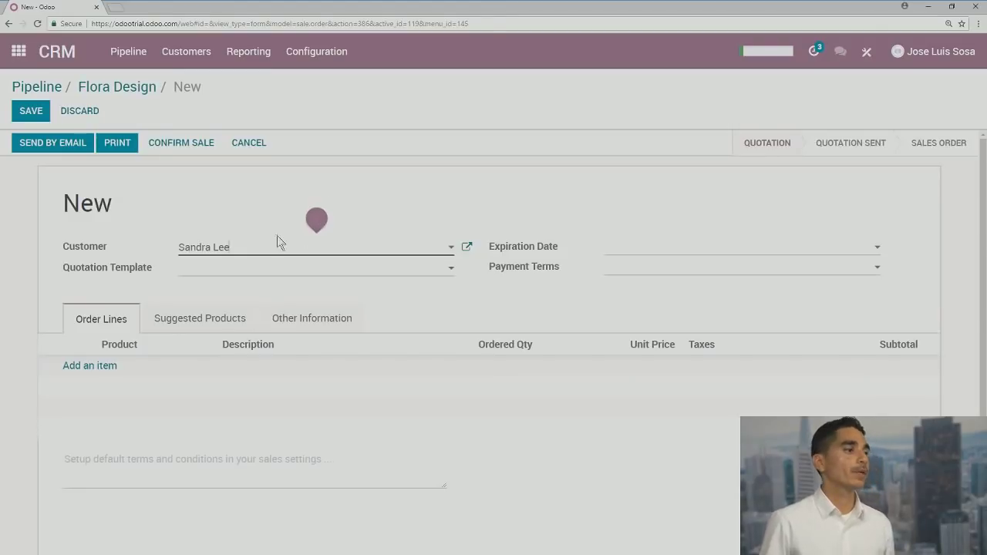
mouse_move(258, 249)
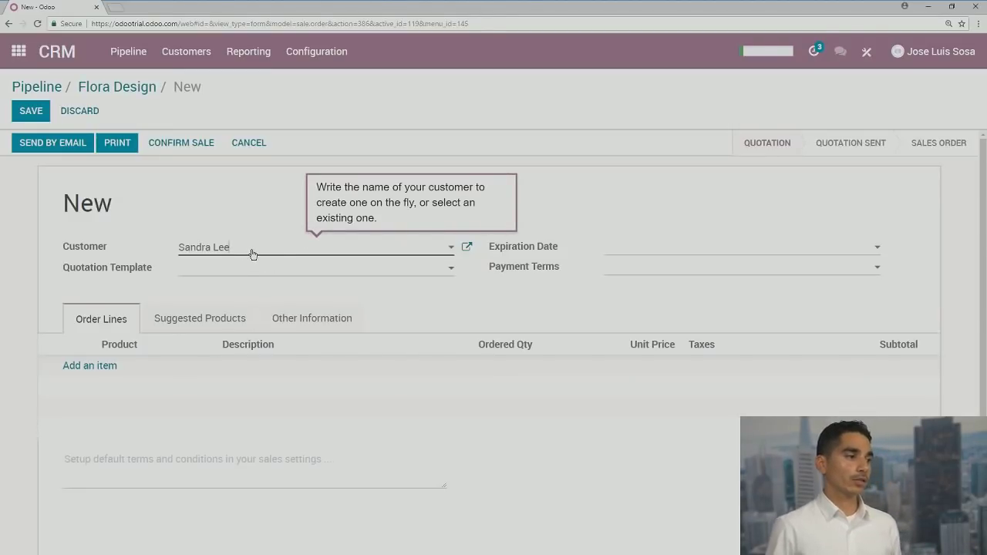
click(468, 248)
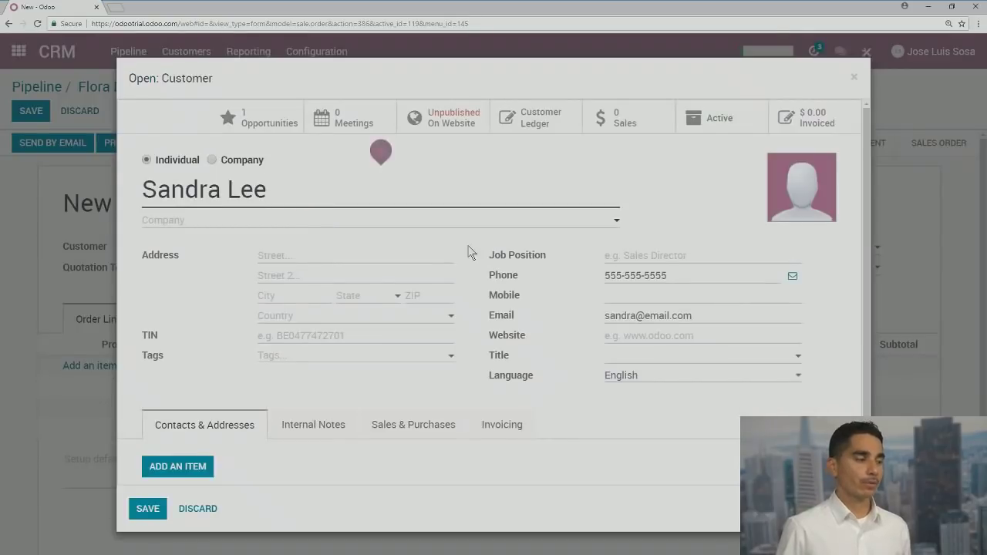
mouse_move(180, 190)
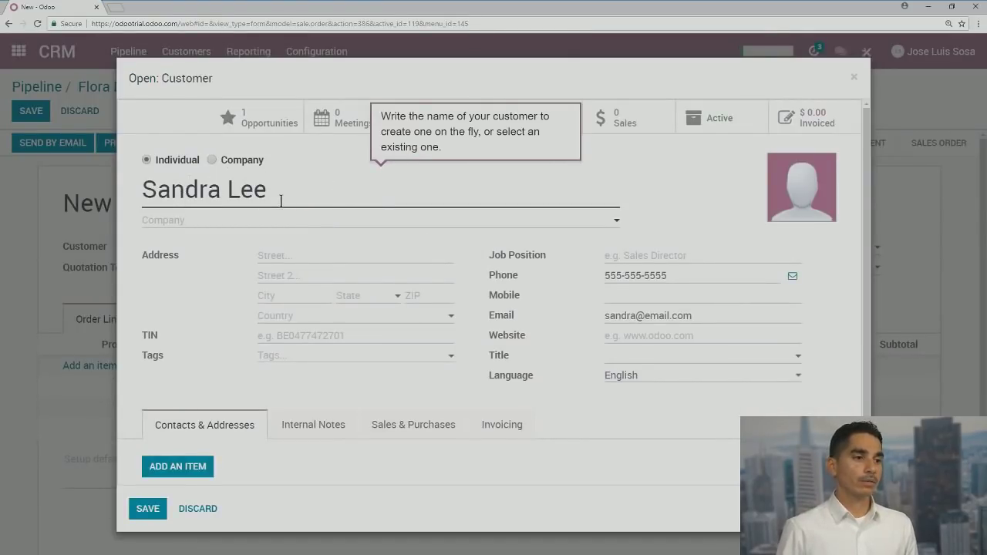
click(854, 77)
mouse_move(224, 251)
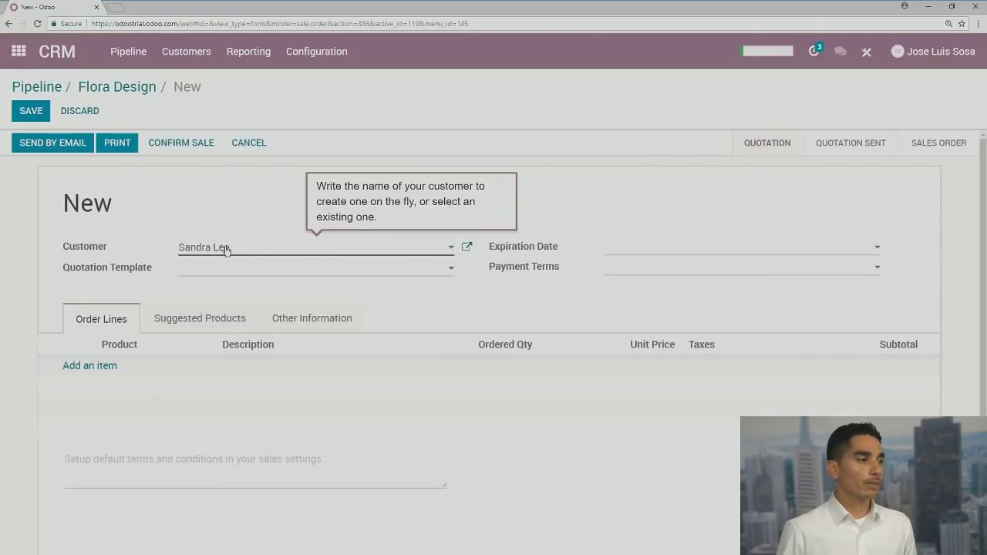
click(468, 249)
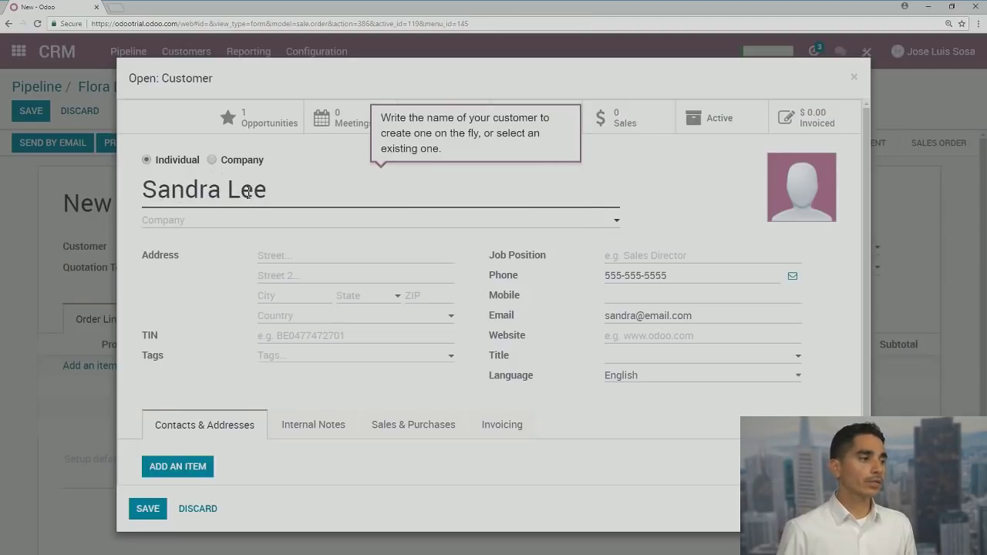
Mark the customer as a company and rename it 'Floral Design'
click(209, 159)
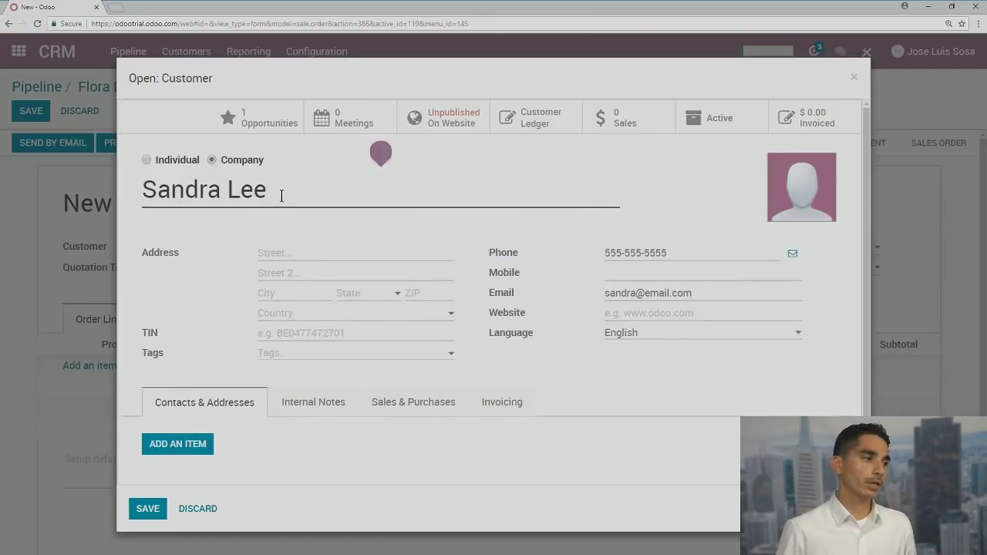
drag(282, 192, 81, 188)
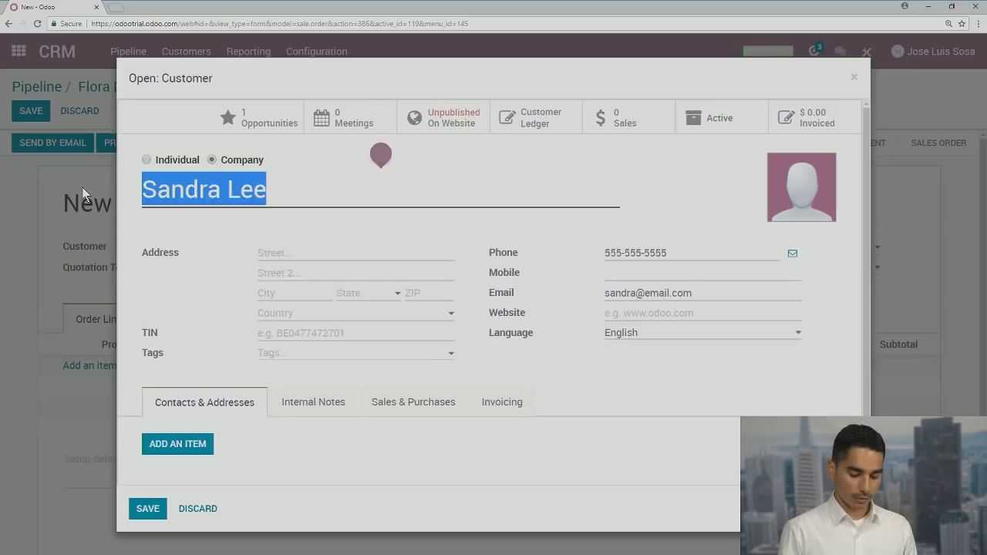
text(Floral Design)
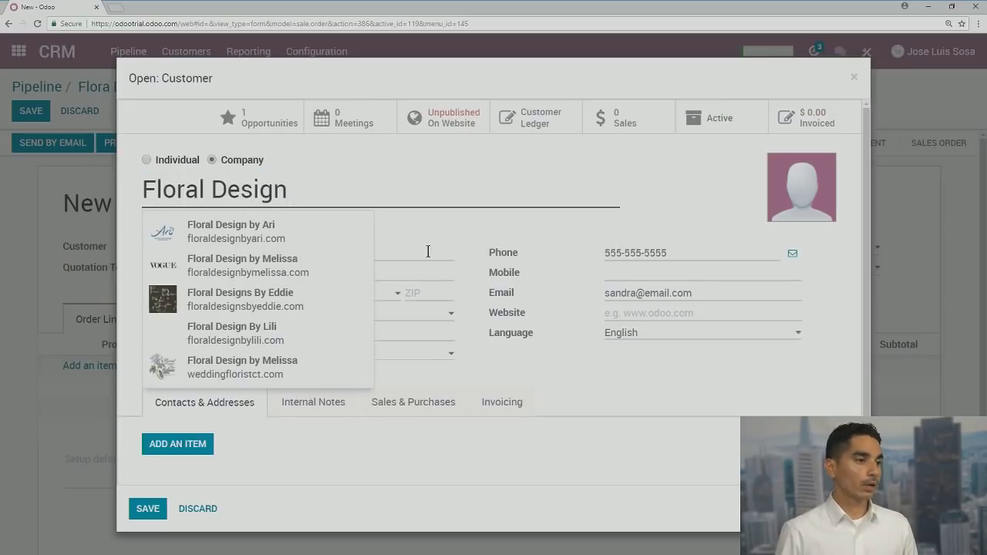
click(433, 222)
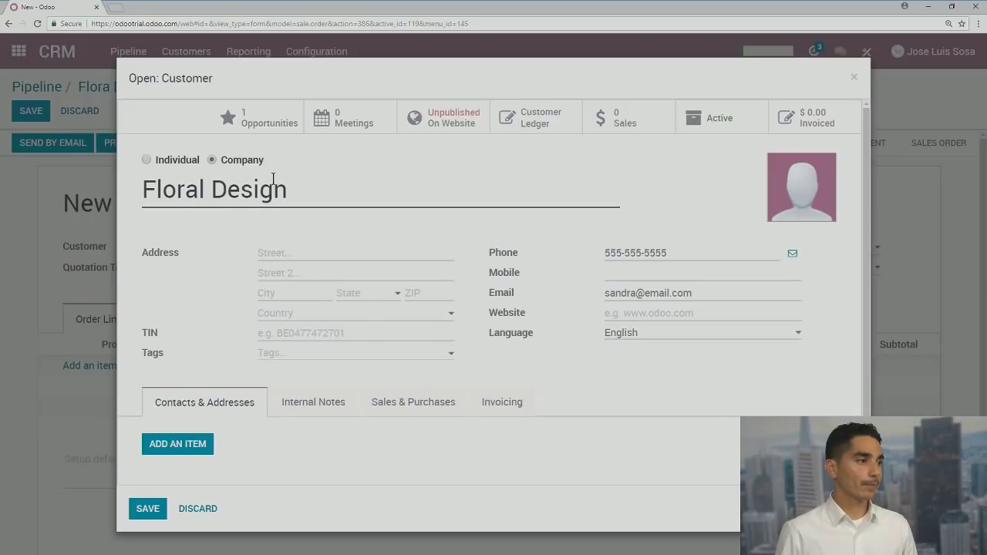
scroll(328, 343, down, 1)
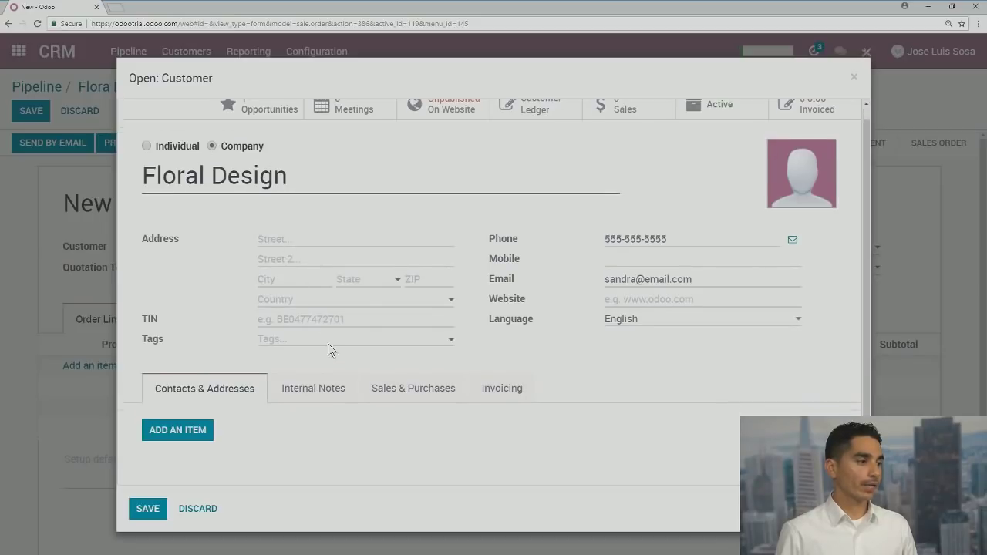
Add a contact person with no title and job position Owner to Floral Design
click(173, 422)
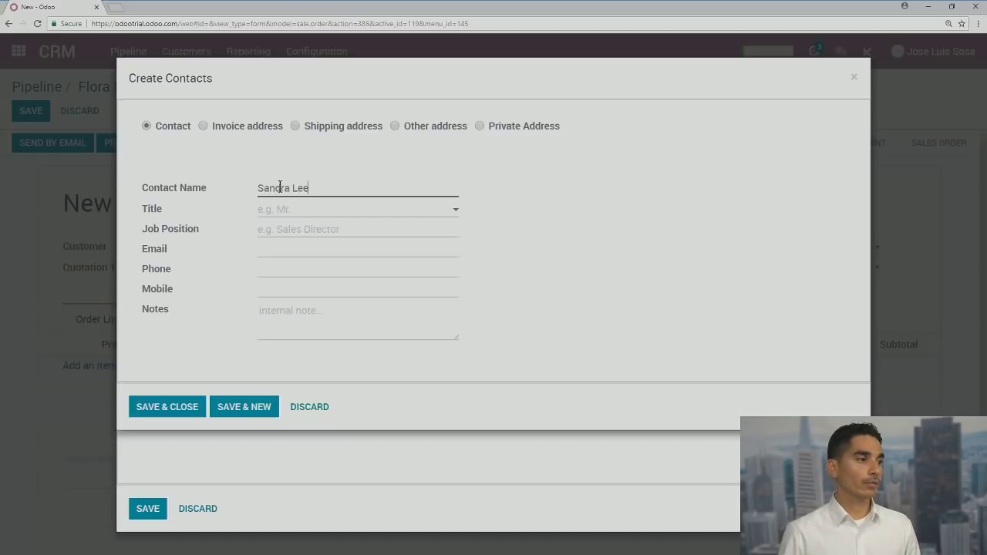
click(283, 216)
click(582, 276)
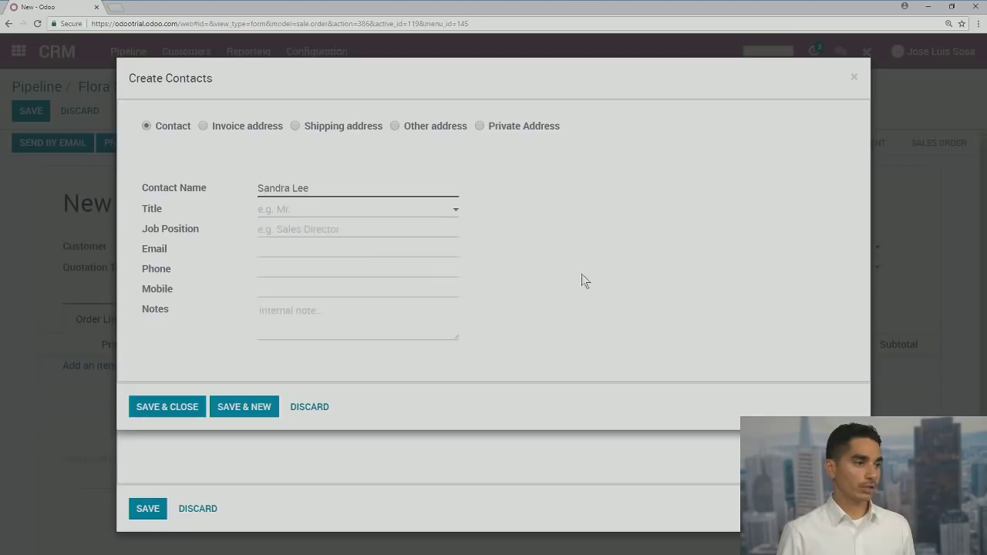
click(370, 227)
text(On)
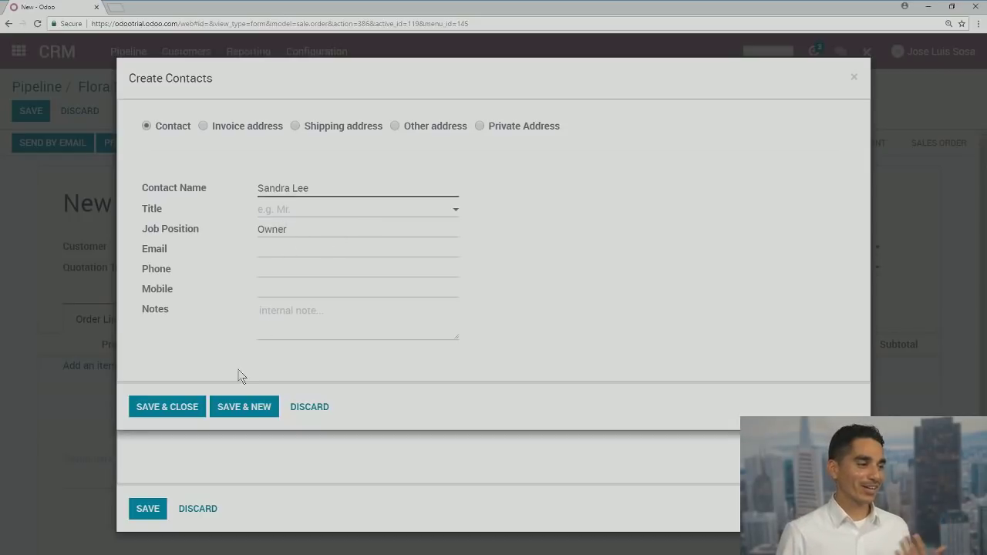
click(177, 415)
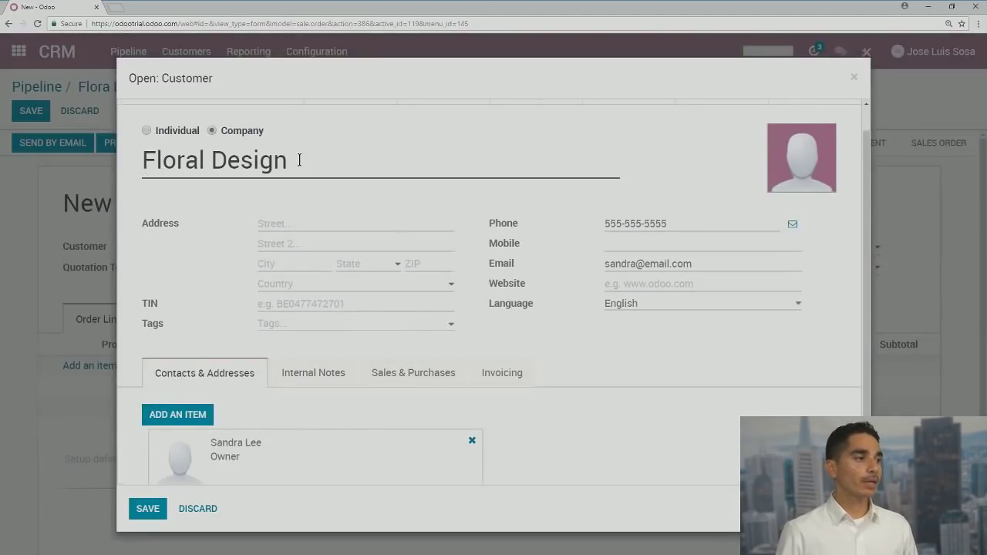
scroll(360, 320, down, 2)
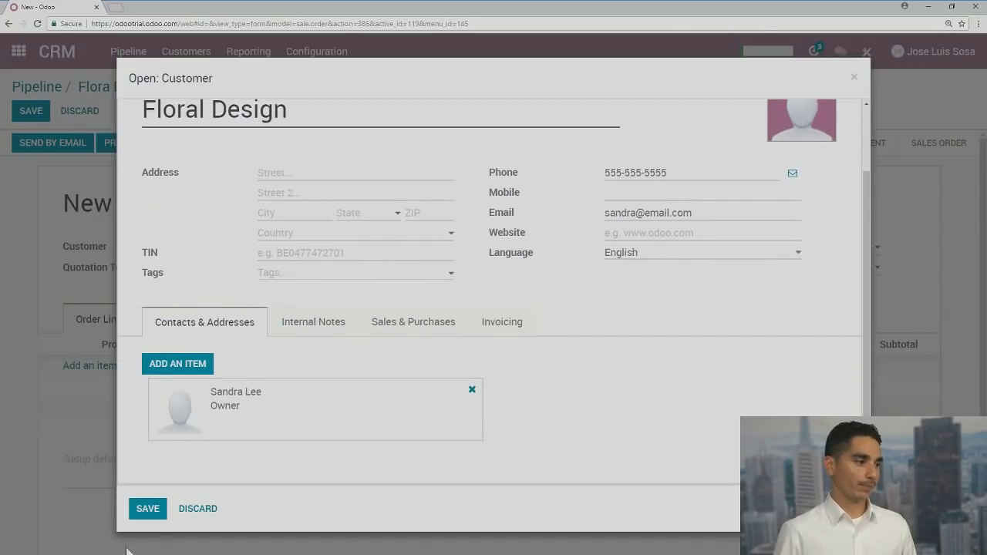
Save Floral Design as the customer and set the expiration date to 06/22/2018
click(147, 508)
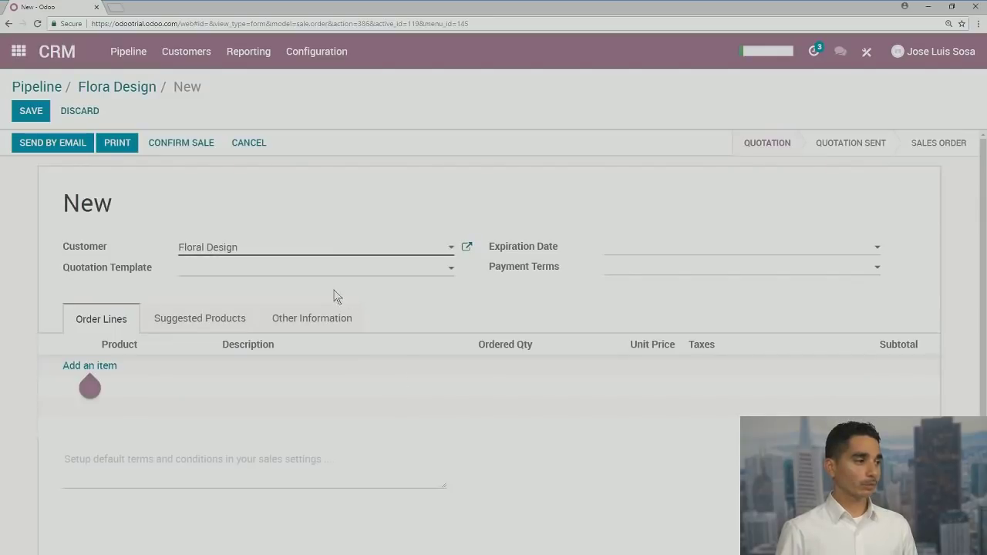
click(618, 251)
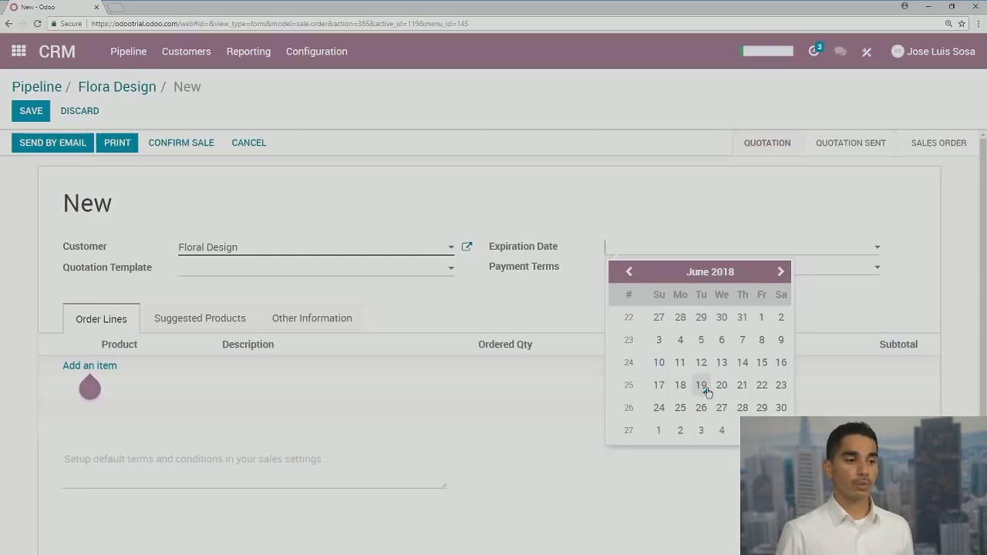
click(760, 387)
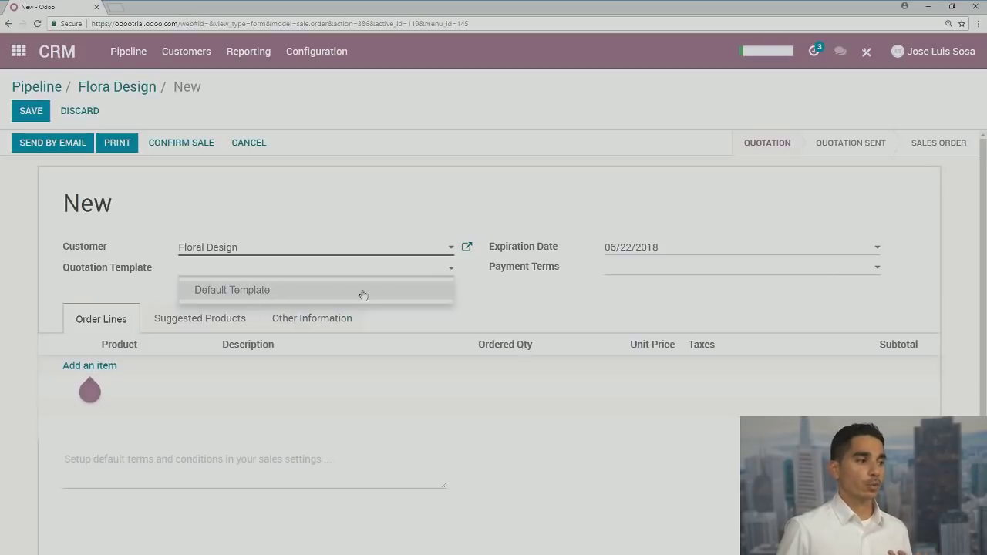
Leave the quotation template empty and set payment terms to Immediate Payment
click(494, 296)
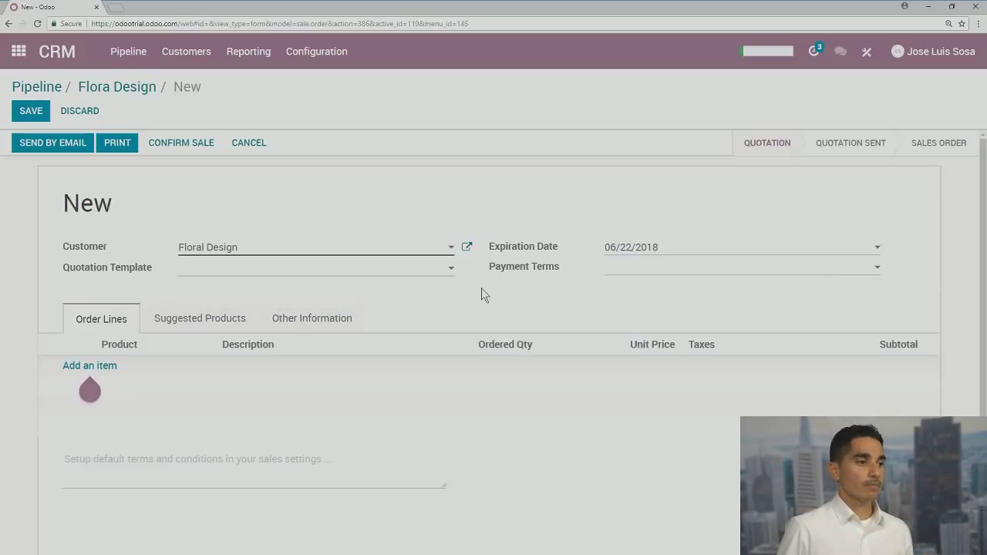
click(628, 271)
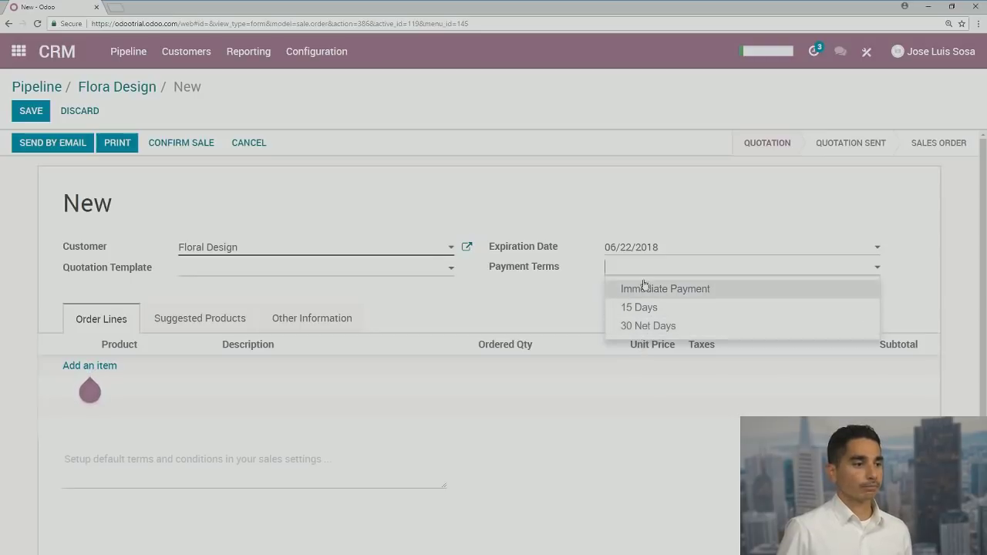
click(644, 287)
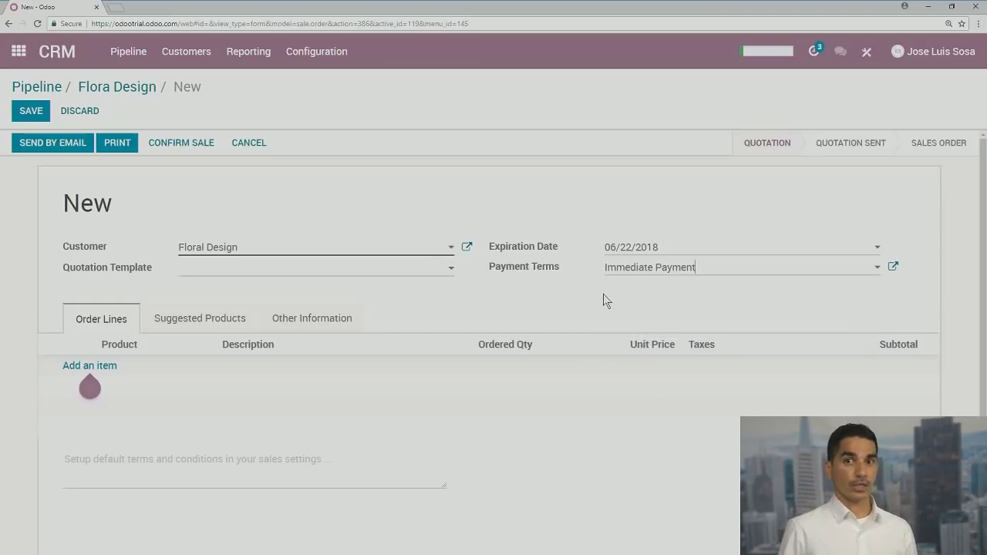
click(89, 367)
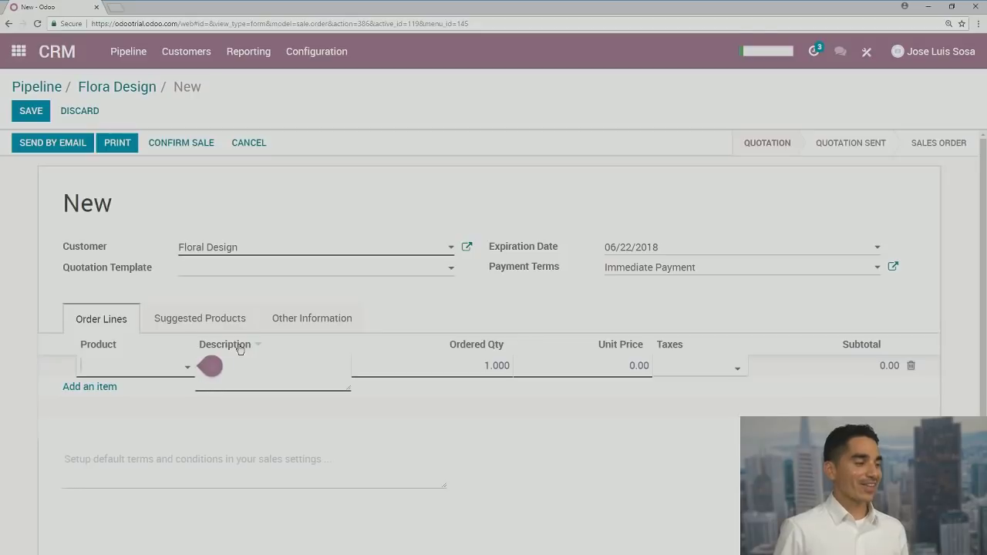
Add Hello Yellow as the first order line at 1,500.00
text(ye)
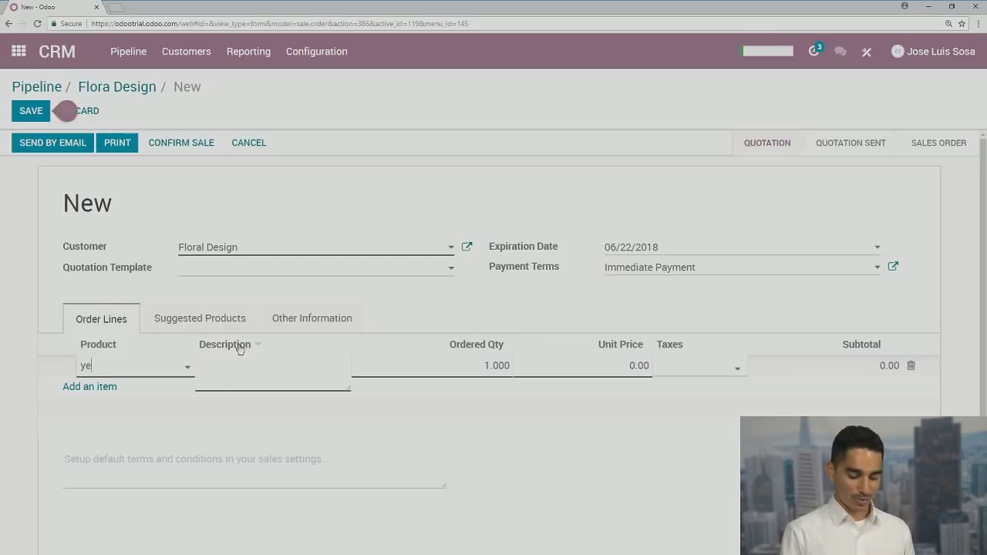
text(je)
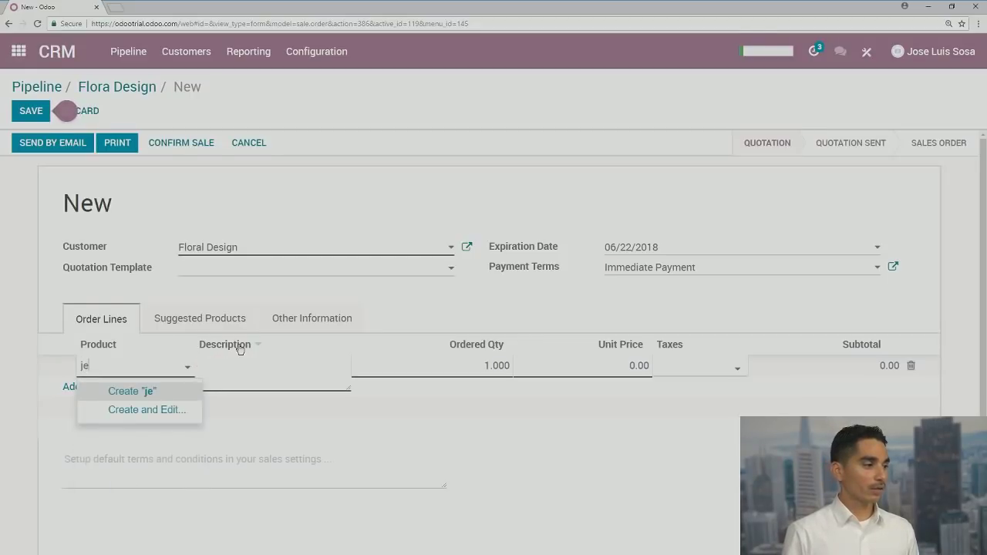
text(hel)
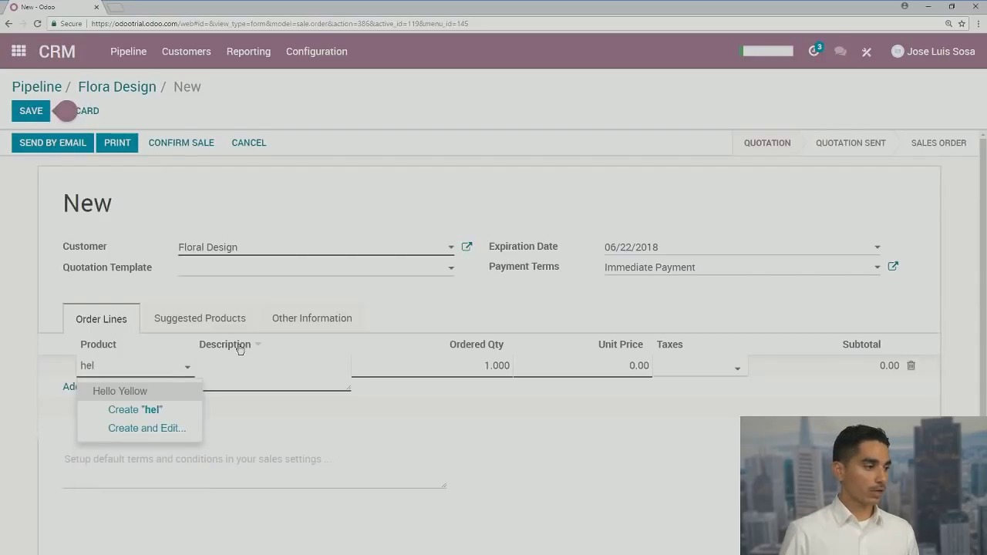
click(132, 393)
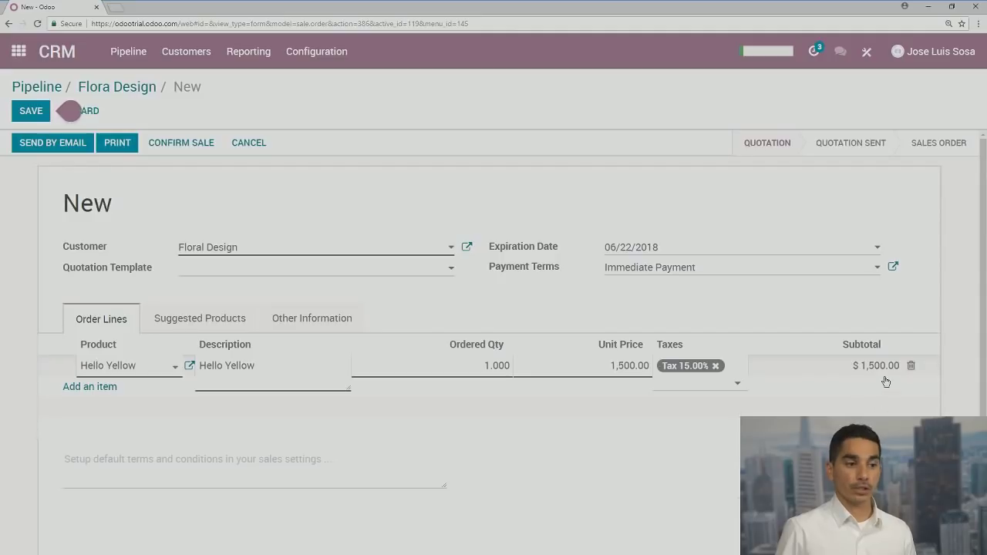
click(100, 387)
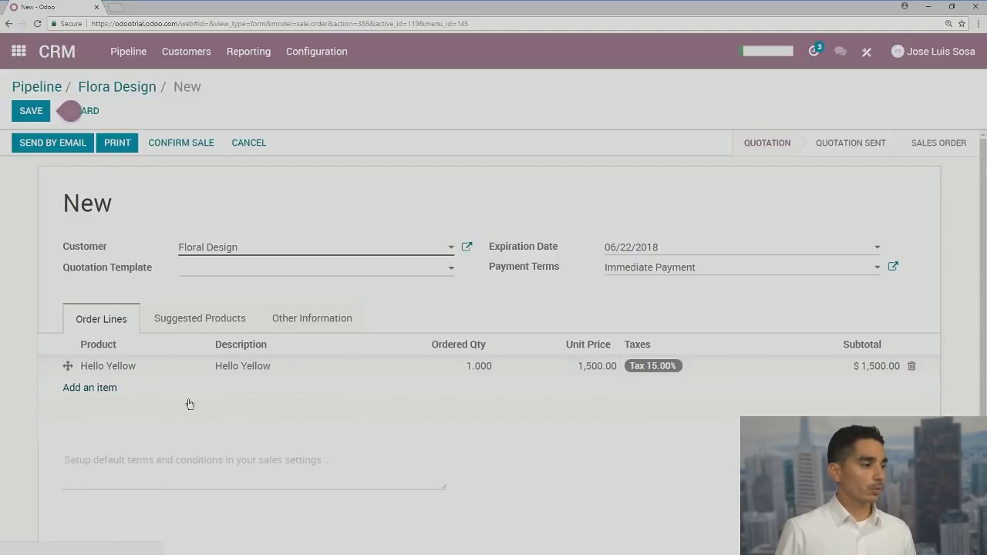
Add Design Consultation as the second order line at 450.00
text(des)
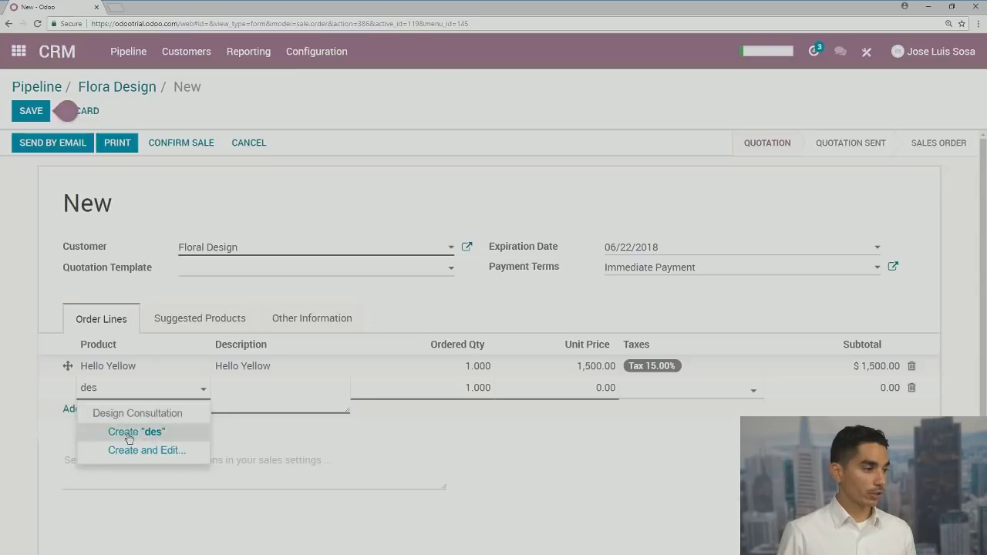
click(127, 431)
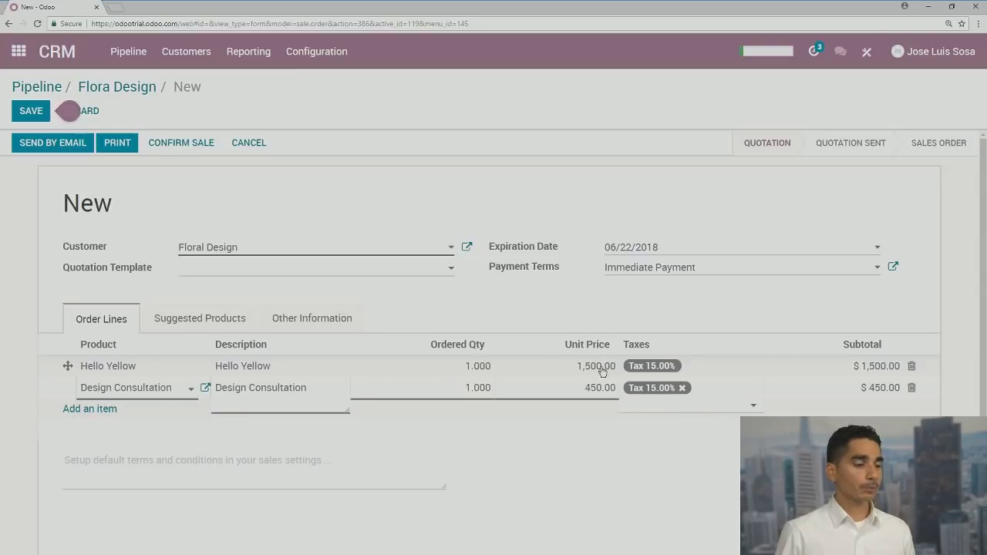
scroll(868, 386, down, 1)
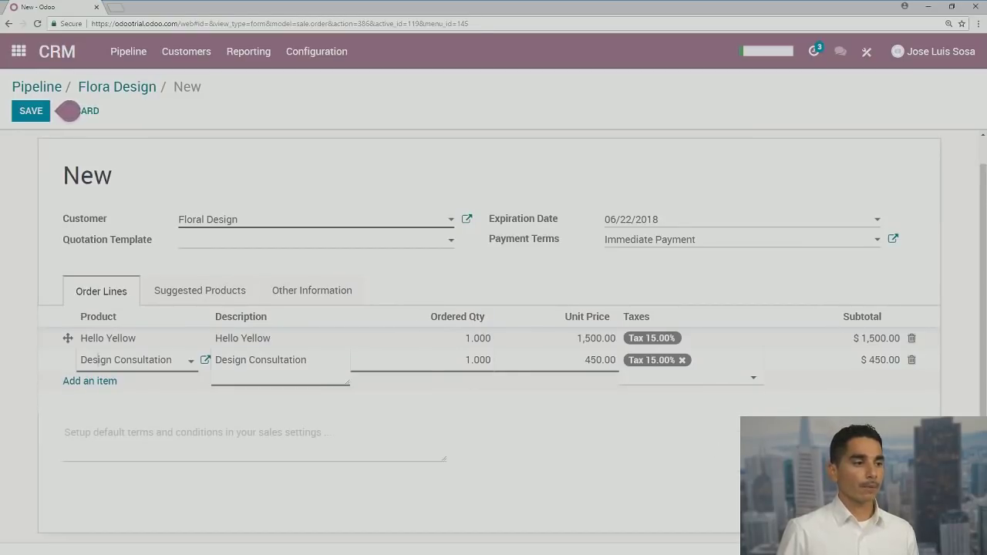
scroll(727, 462, up, 1)
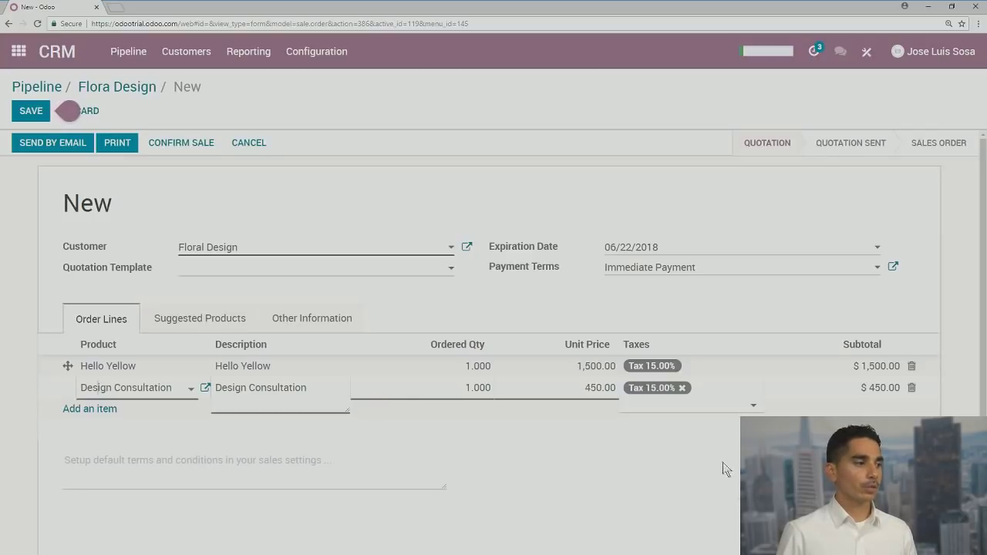
Review the Suggested Products and Other Information tabs, covering confirmation mode and shipping policy
click(198, 323)
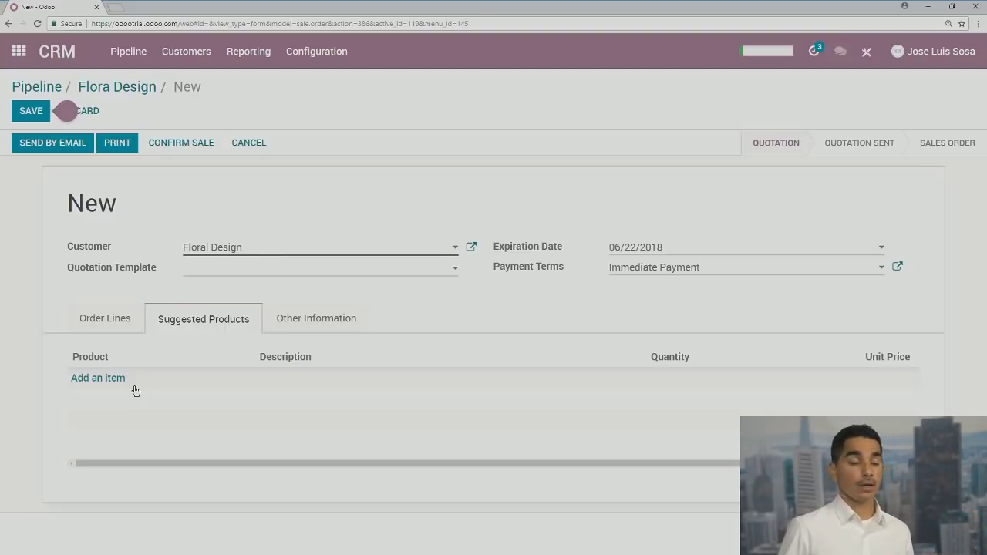
click(324, 323)
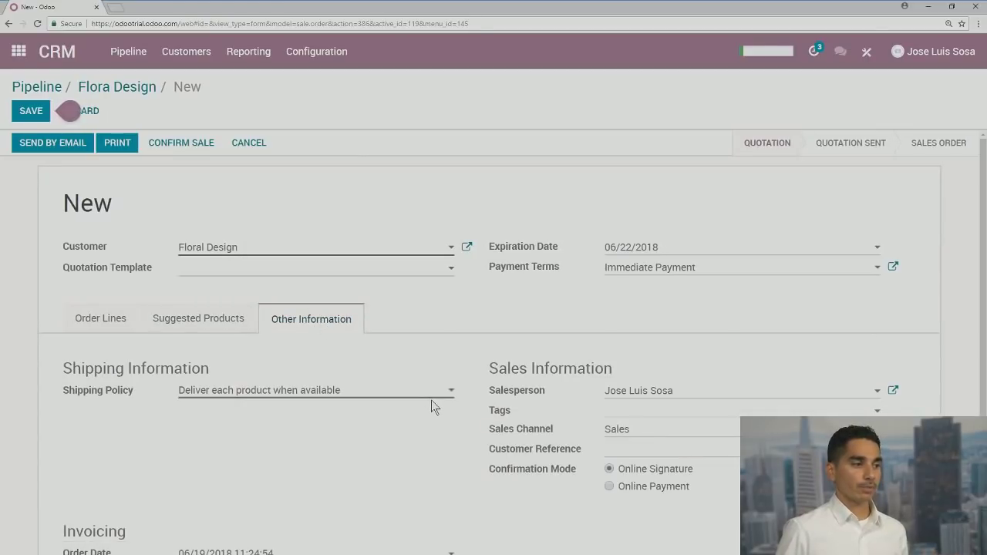
scroll(435, 406, down, 3)
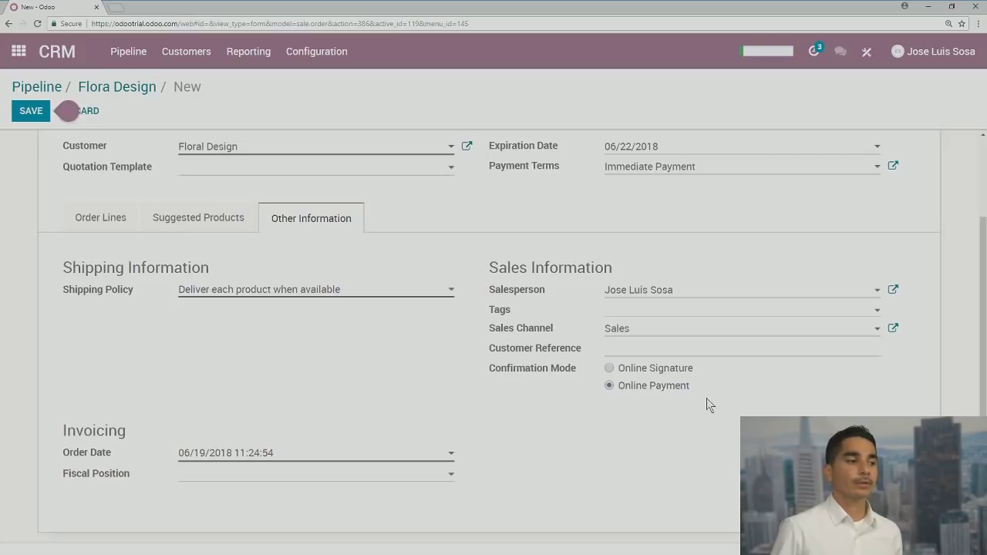
scroll(681, 393, up, 2)
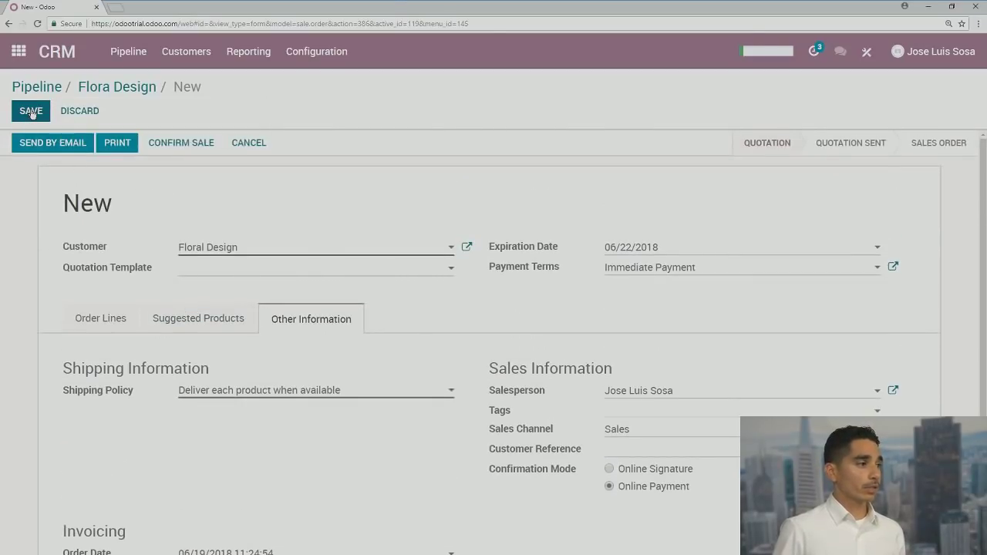
Save the quotation as SO005 and check its Hello Yellow and Design Consultation lines
click(31, 113)
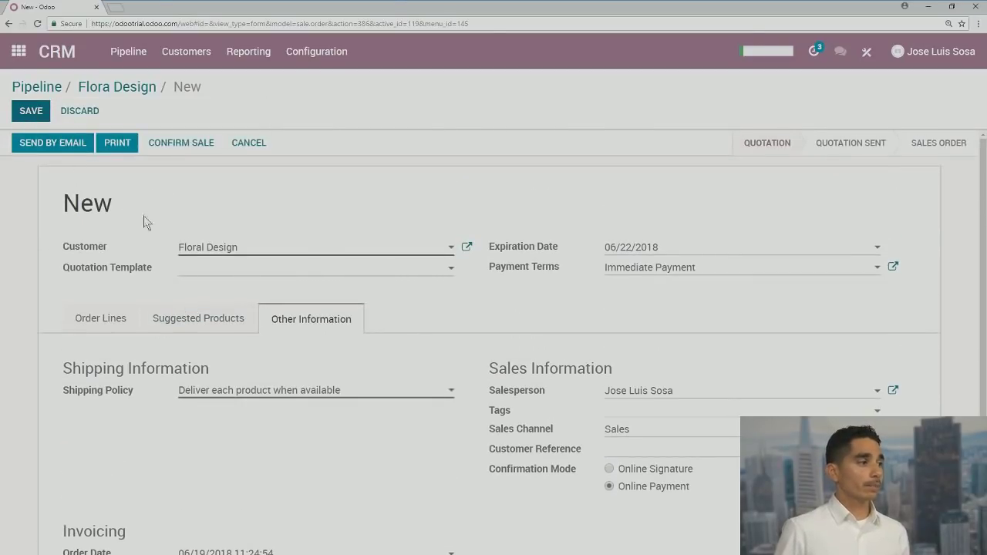
drag(137, 216, 68, 209)
click(102, 230)
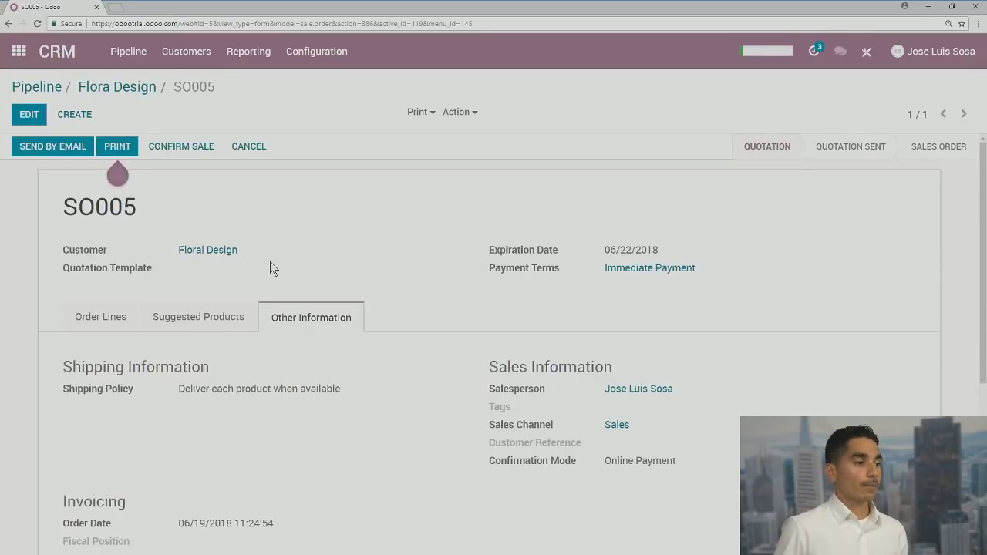
click(90, 320)
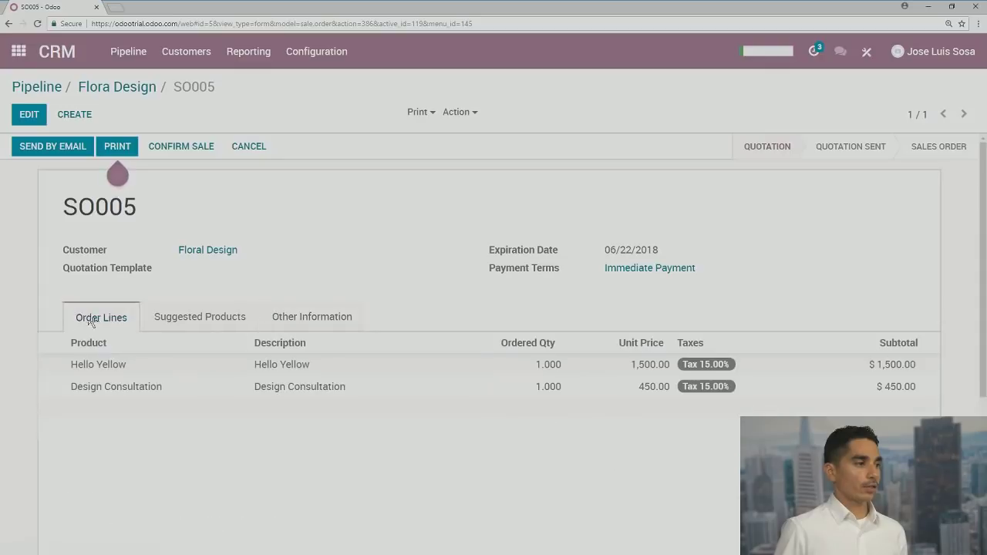
scroll(311, 306, down, 2)
scroll(311, 306, up, 2)
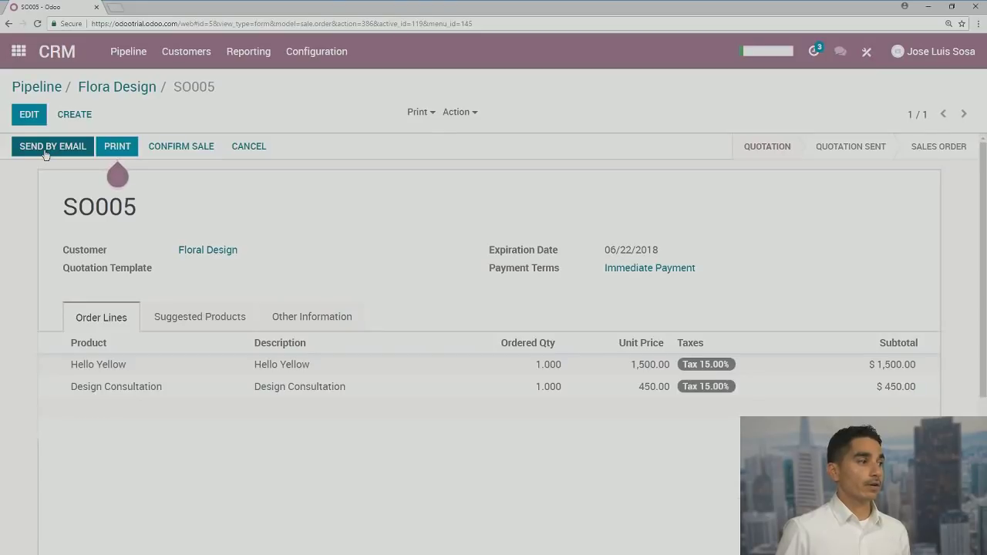
mouse_move(134, 157)
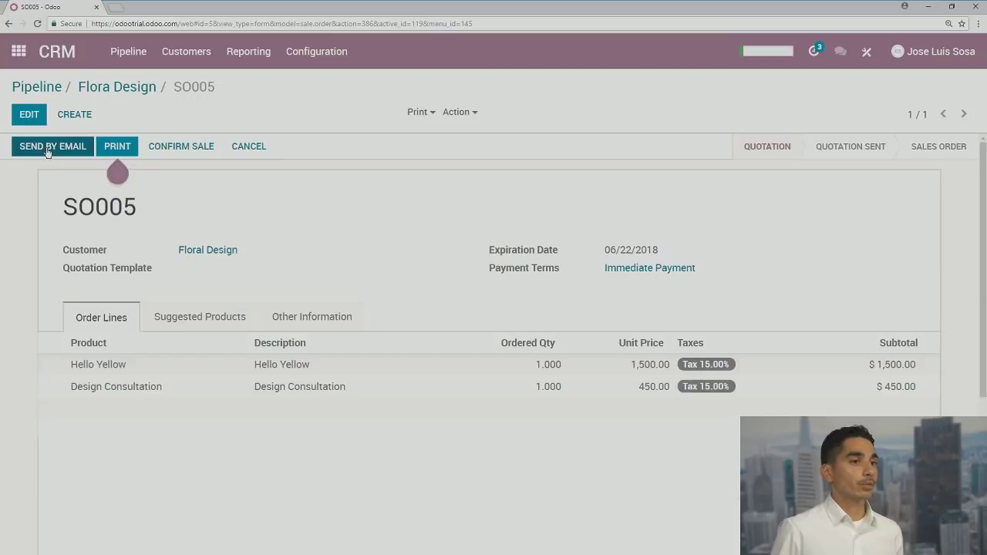
Review the email body and draft PDF attachment, then send SO005 to Floral Design
click(49, 151)
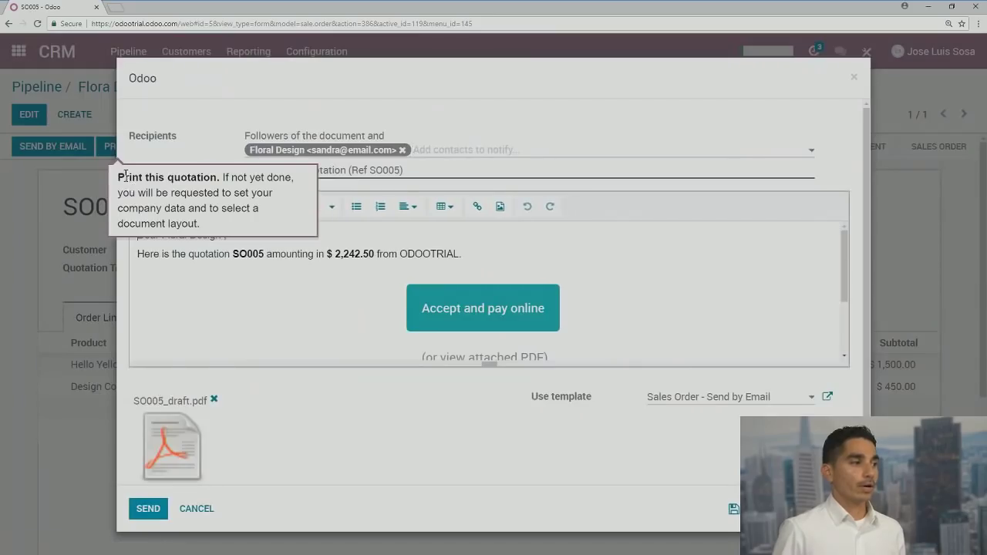
scroll(274, 274, down, 1)
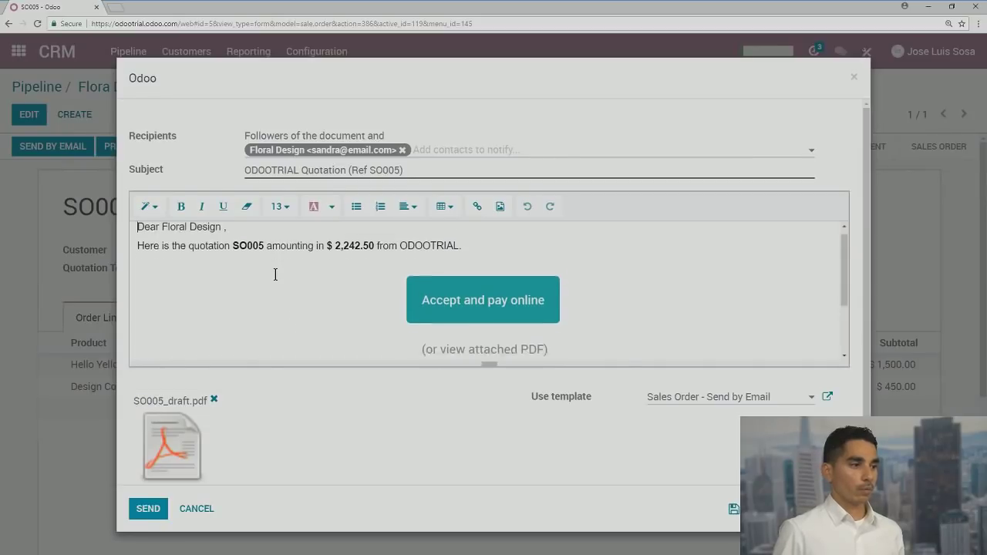
scroll(275, 276, down, 1)
scroll(275, 275, up, 1)
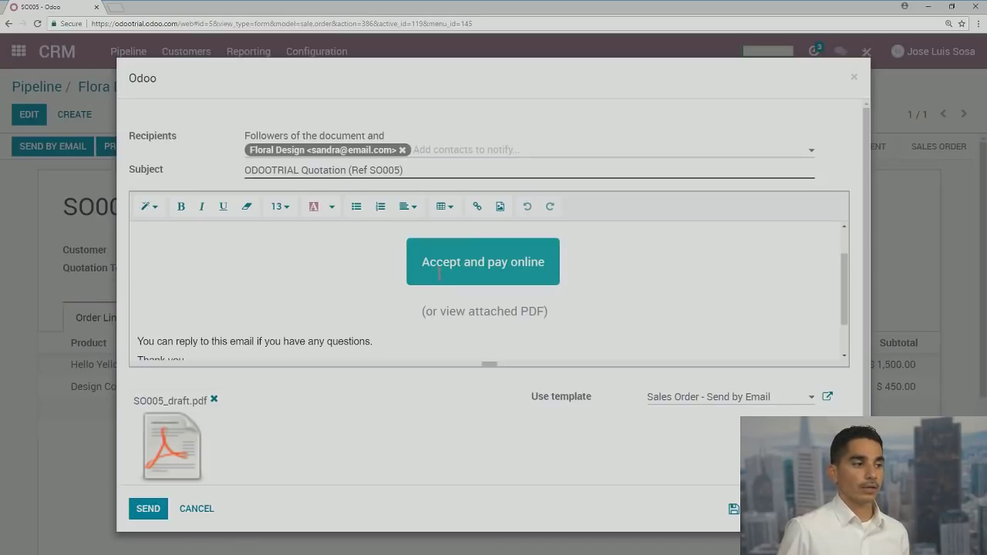
scroll(269, 295, down, 1)
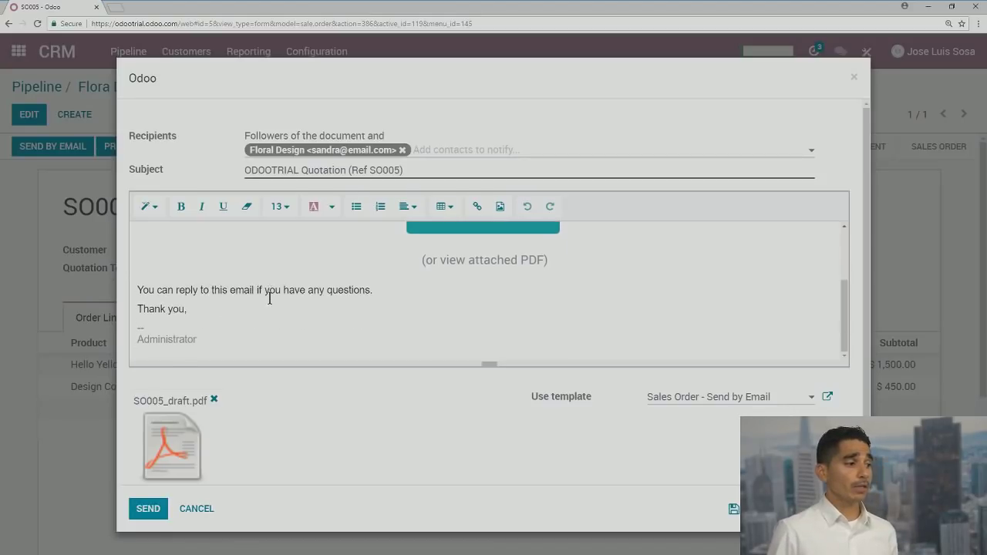
mouse_move(203, 451)
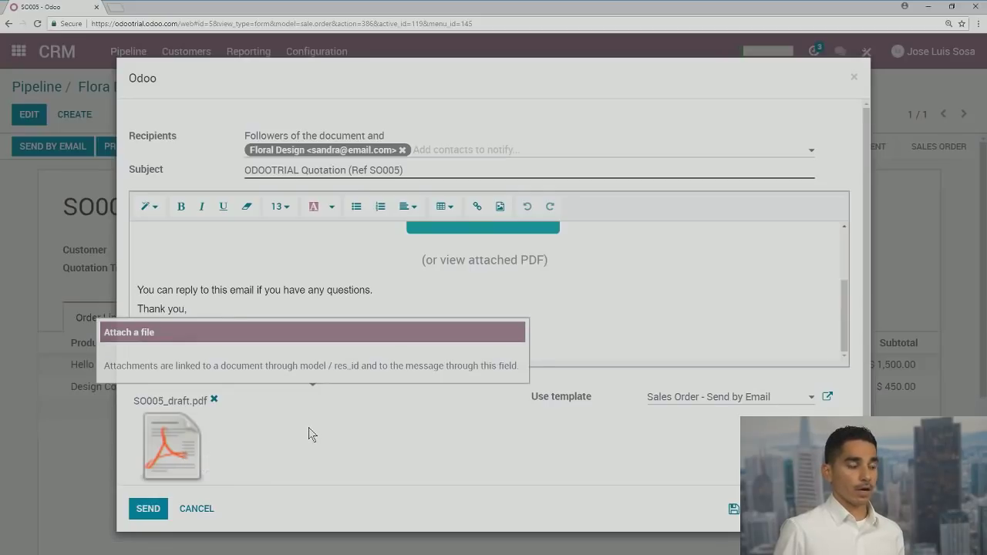
scroll(352, 419, down, 1)
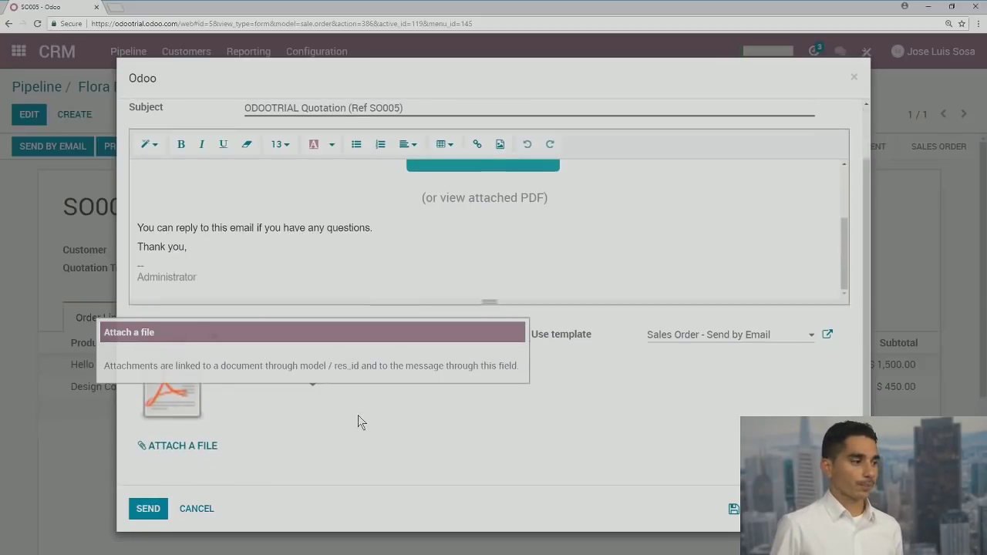
scroll(354, 418, up, 1)
scroll(519, 311, up, 2)
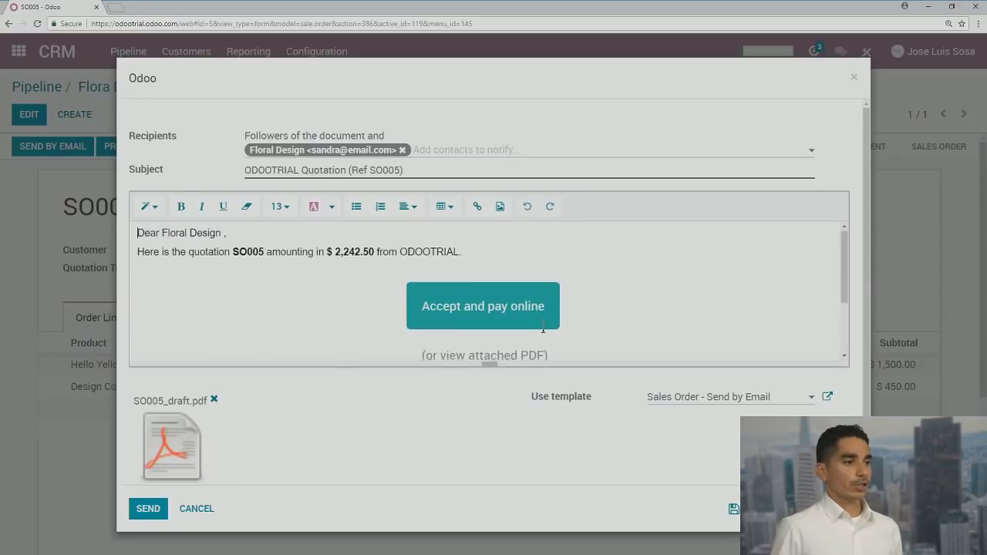
click(148, 509)
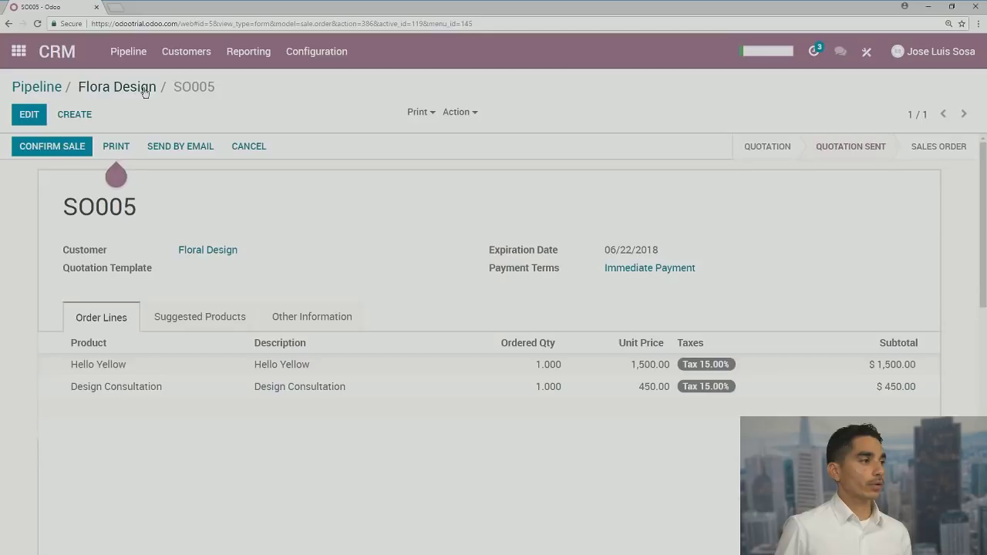
Return to the Flora Design opportunity, now with 1 quotation, and review its planned call
click(143, 89)
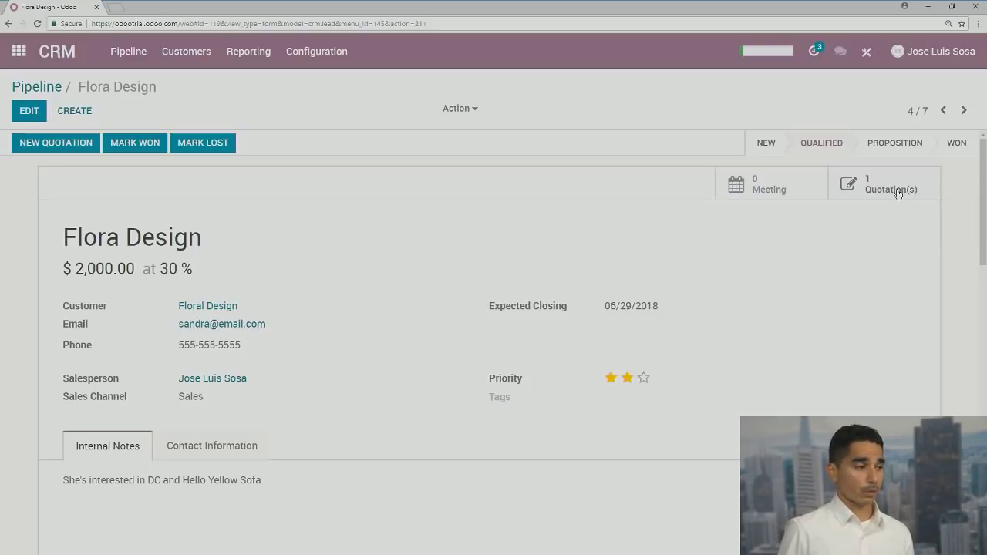
scroll(857, 216, down, 1)
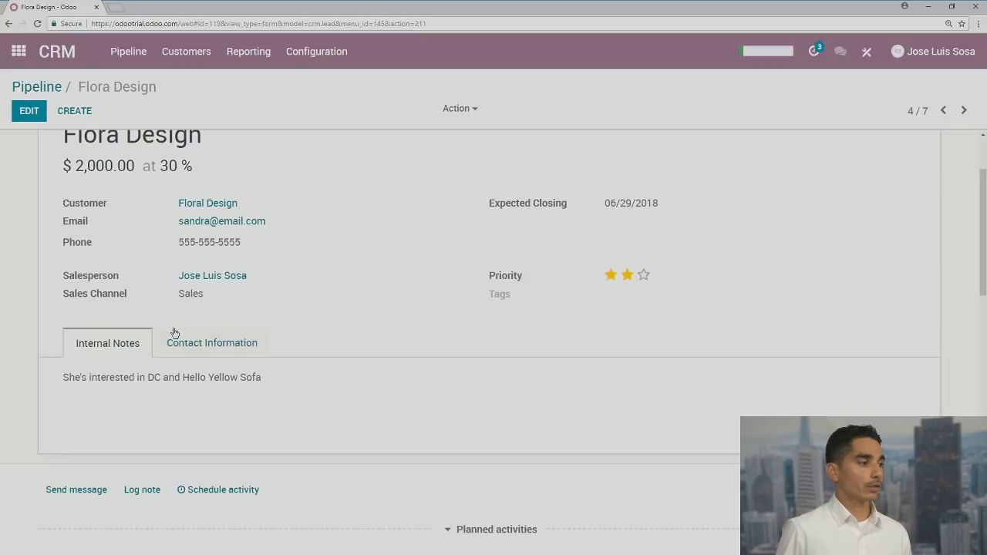
scroll(220, 463, down, 1)
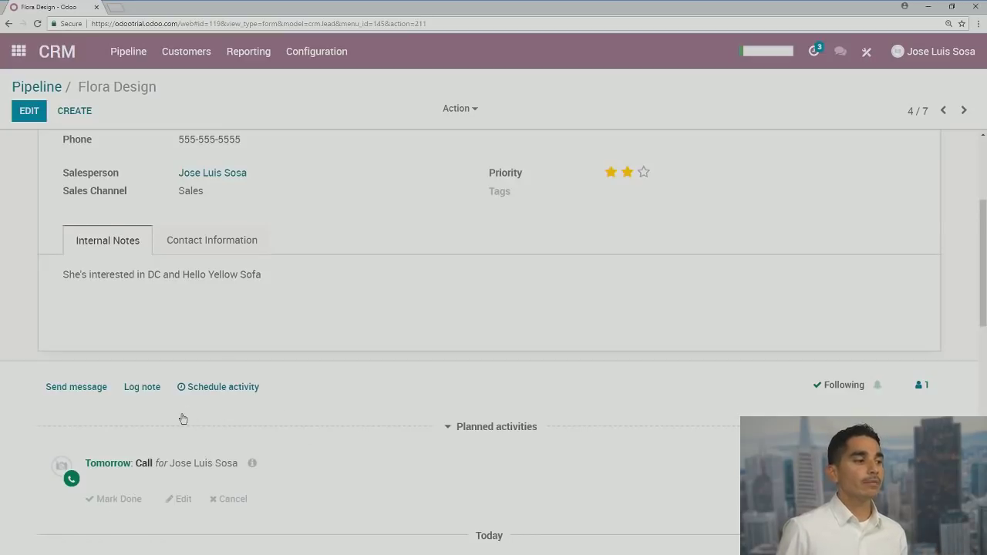
scroll(285, 263, up, 2)
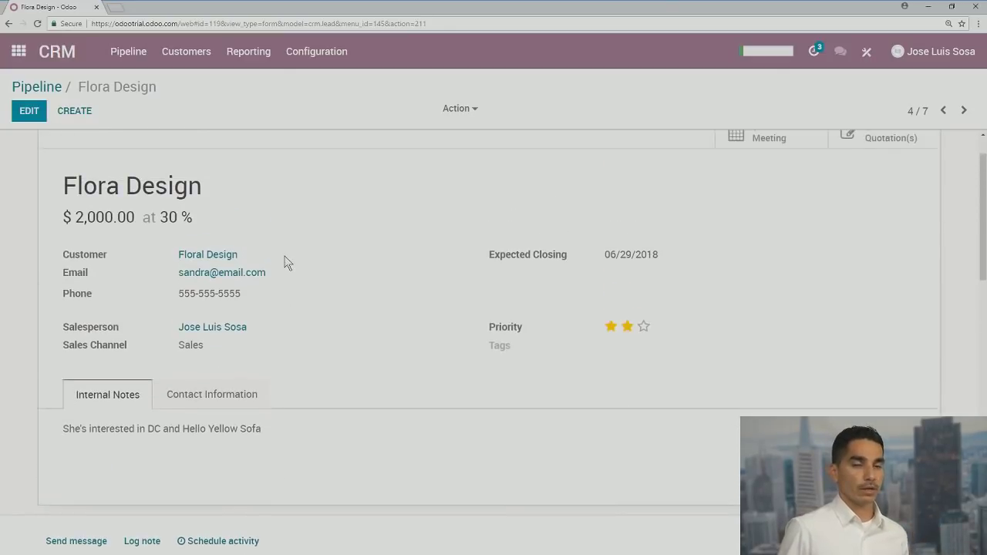
scroll(282, 252, down, 1)
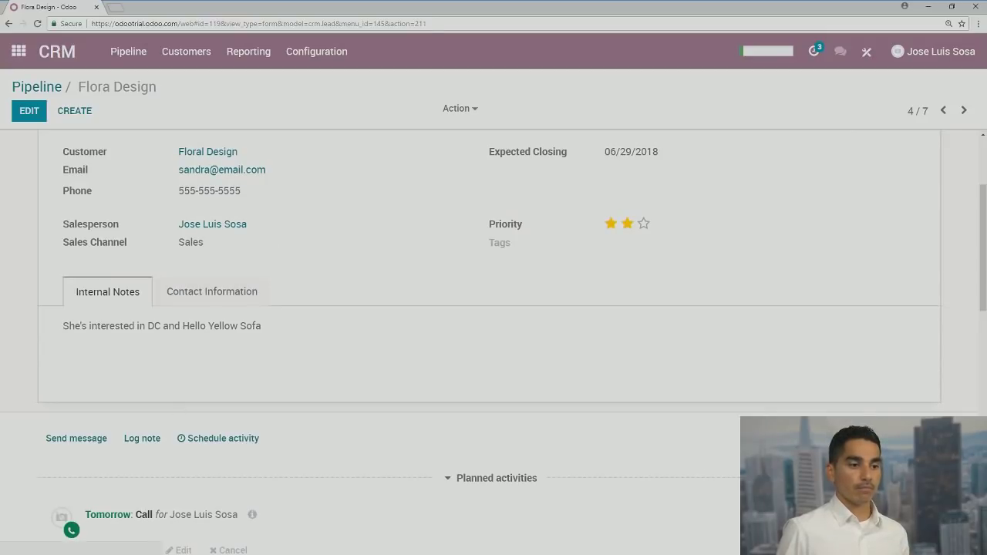
click(496, 478)
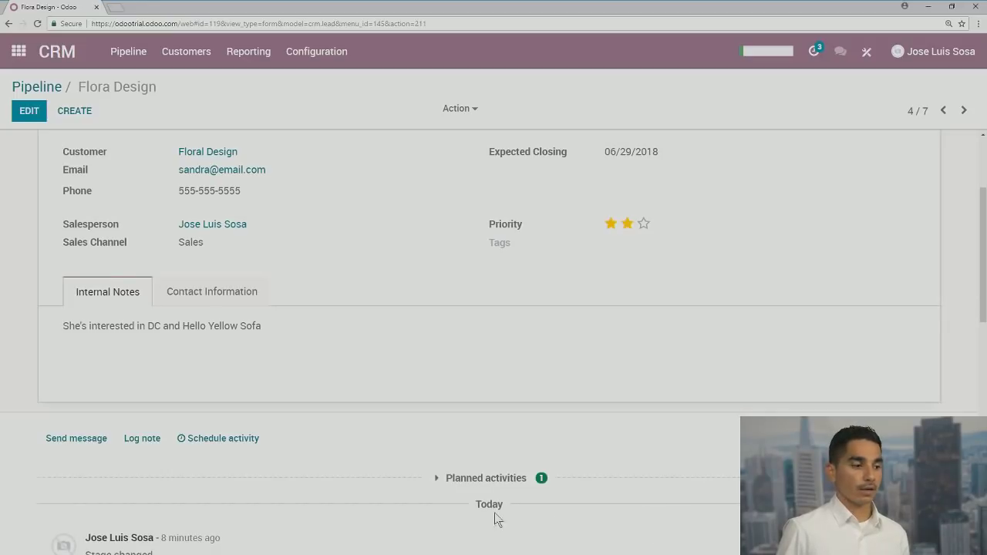
click(448, 481)
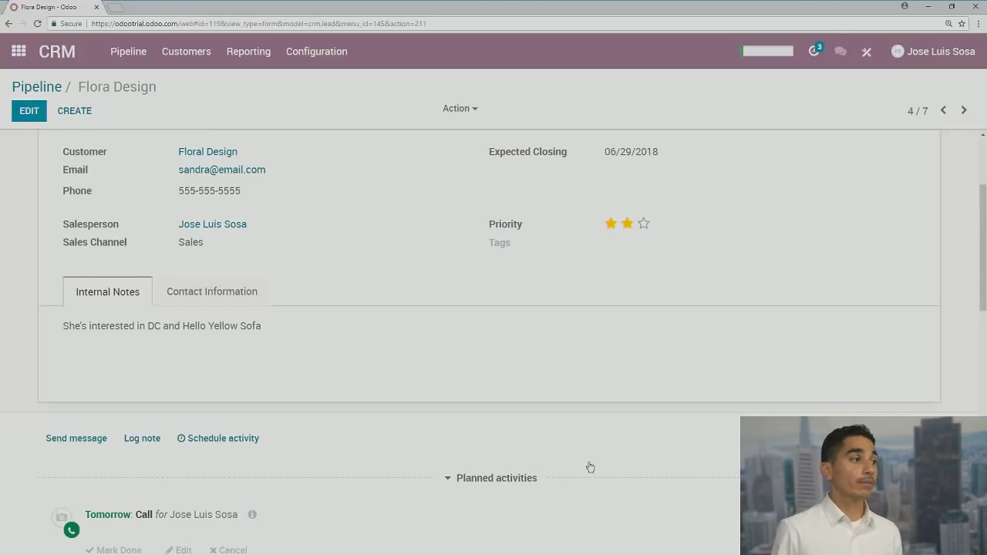
scroll(590, 467, up, 3)
click(643, 377)
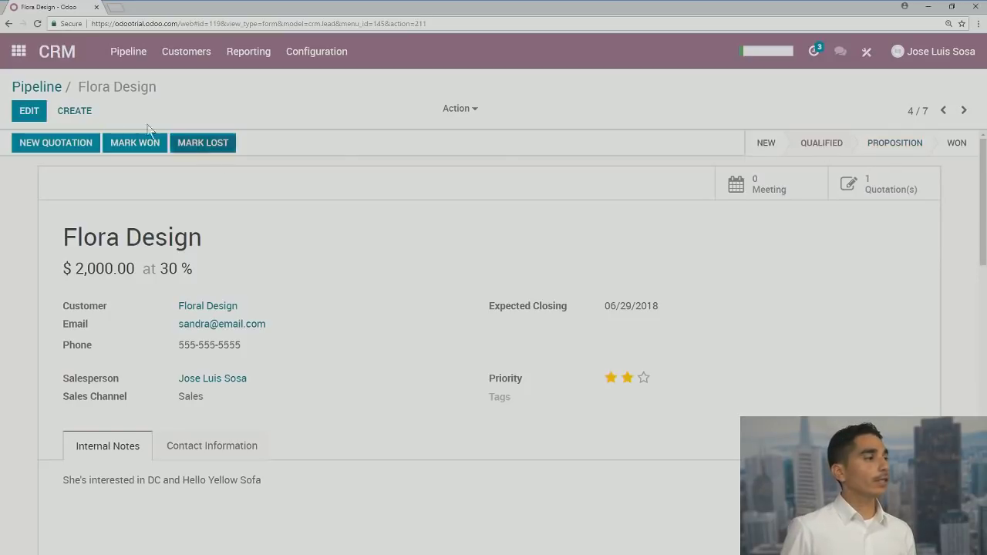
Move Flora Design into Proposition at 70% and check its linked quotation SO005
click(38, 91)
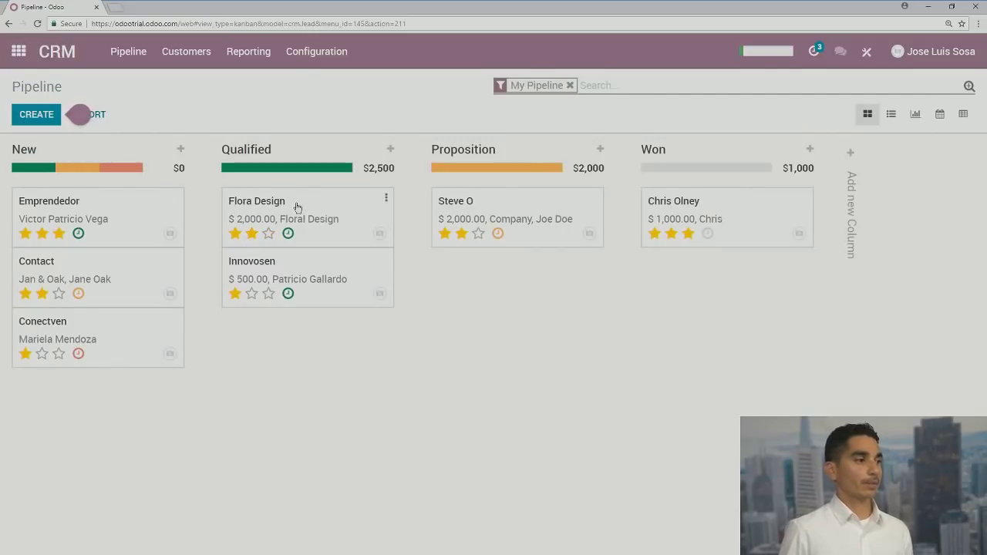
drag(289, 205, 507, 206)
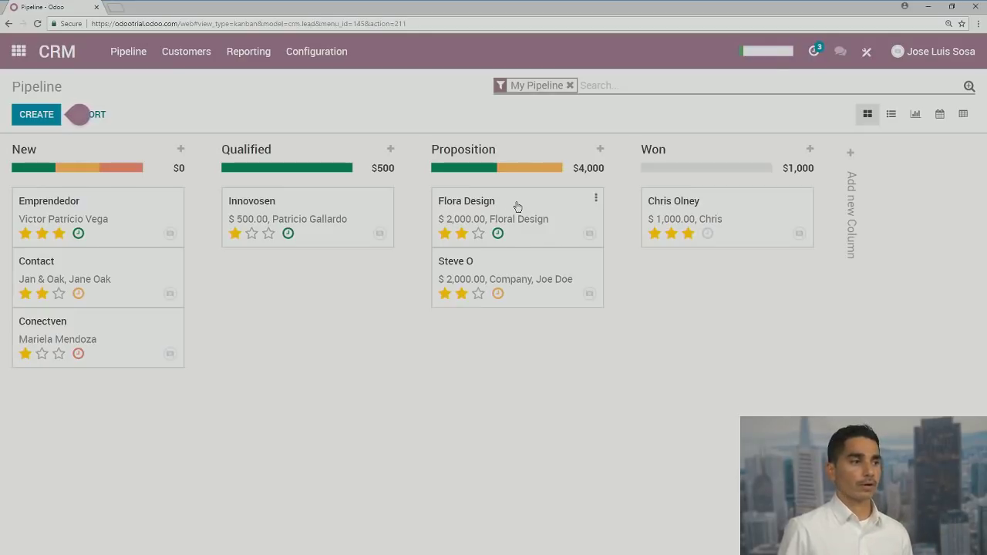
click(522, 204)
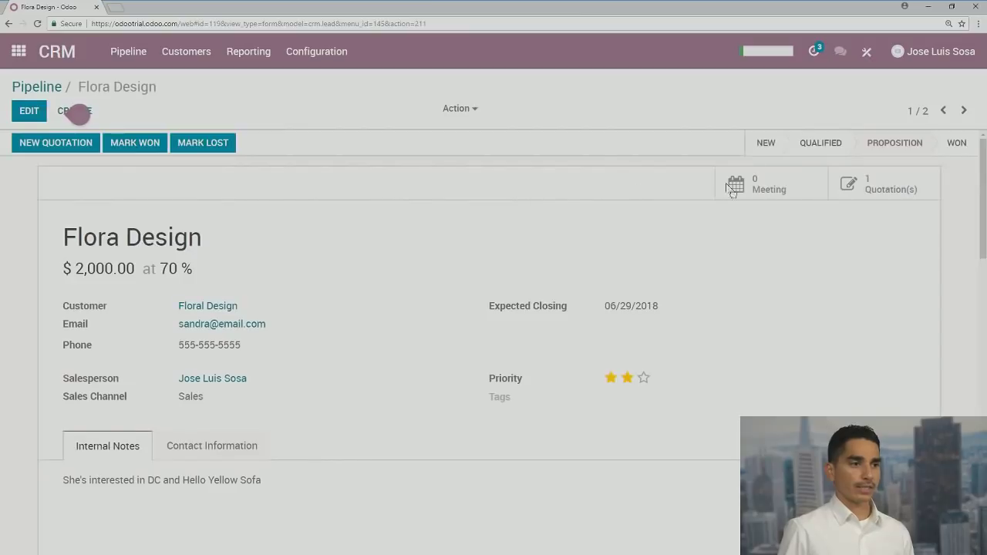
click(876, 175)
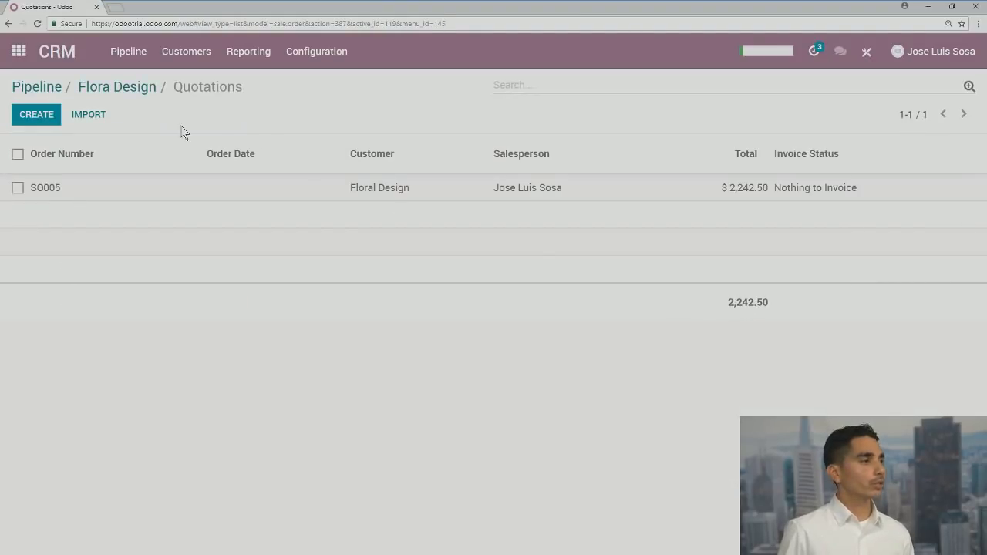
click(26, 90)
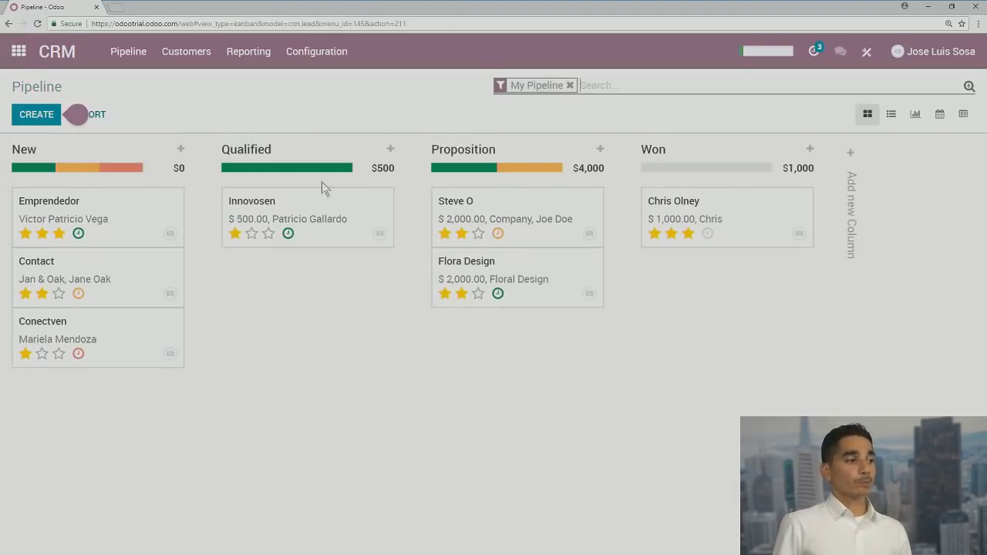
Switch the pipeline to list view, showing 7 opportunities totalling 5,500.00
click(445, 233)
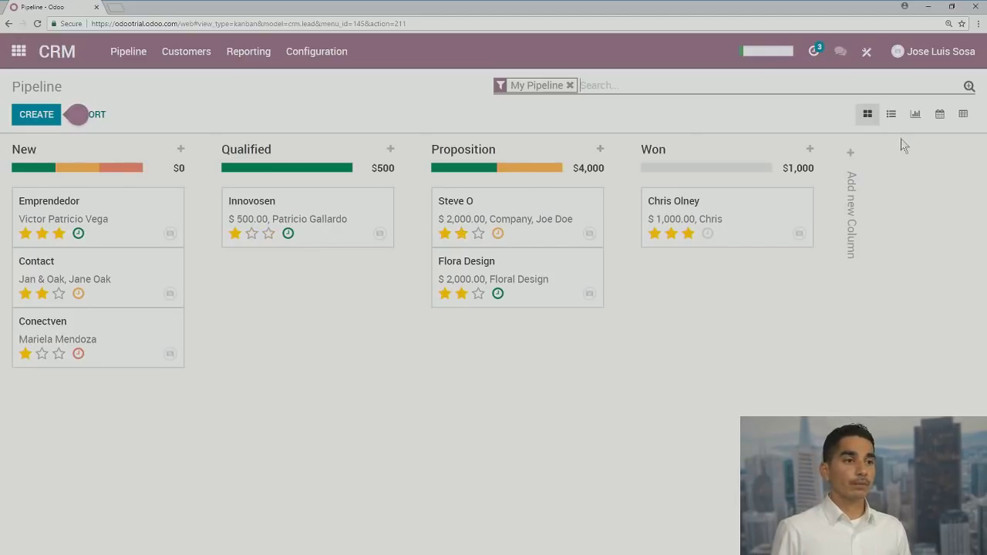
click(892, 115)
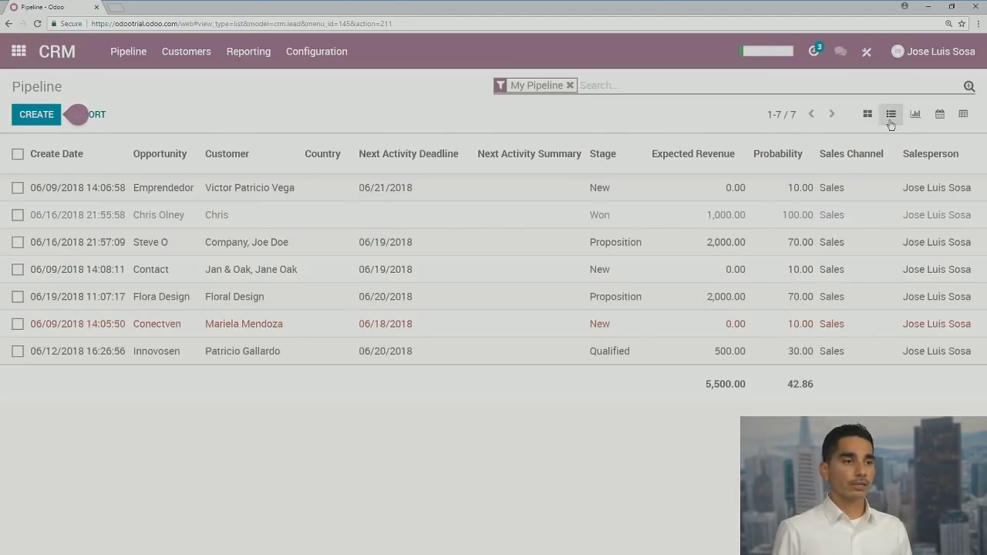
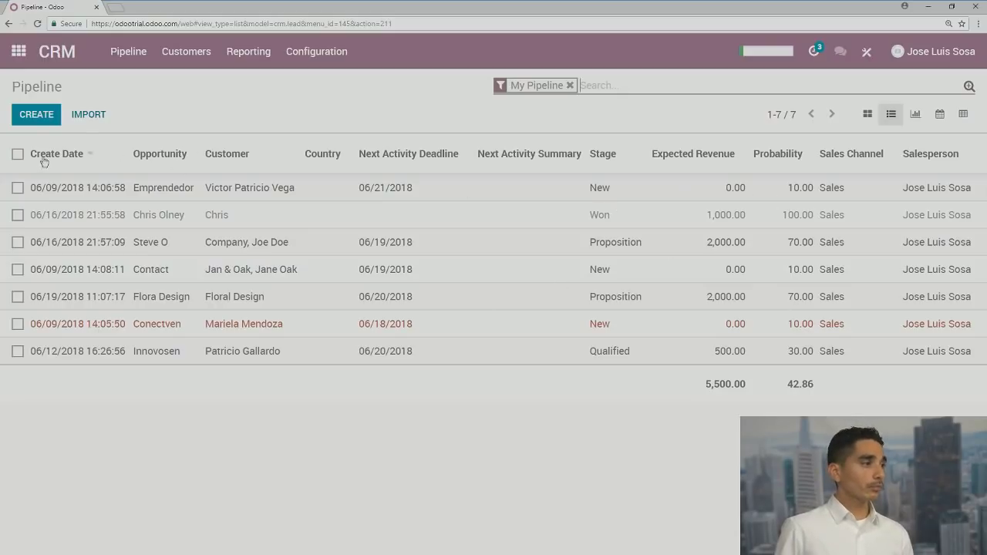
Switch the pipeline to kanban, showing the New, Qualified, Proposition and Won columns
click(867, 114)
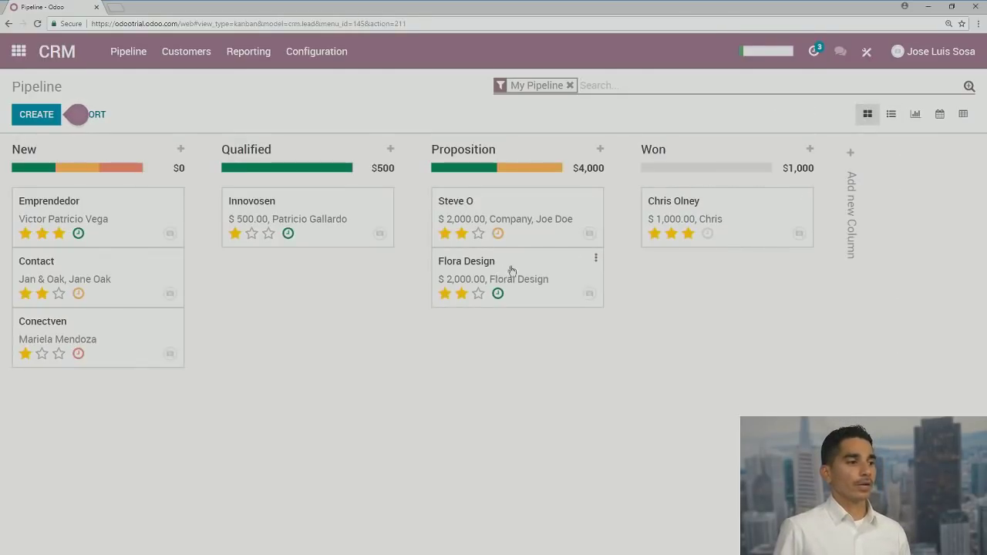
Open quotation SO005 from the Flora Design opportunity's quotations
click(560, 267)
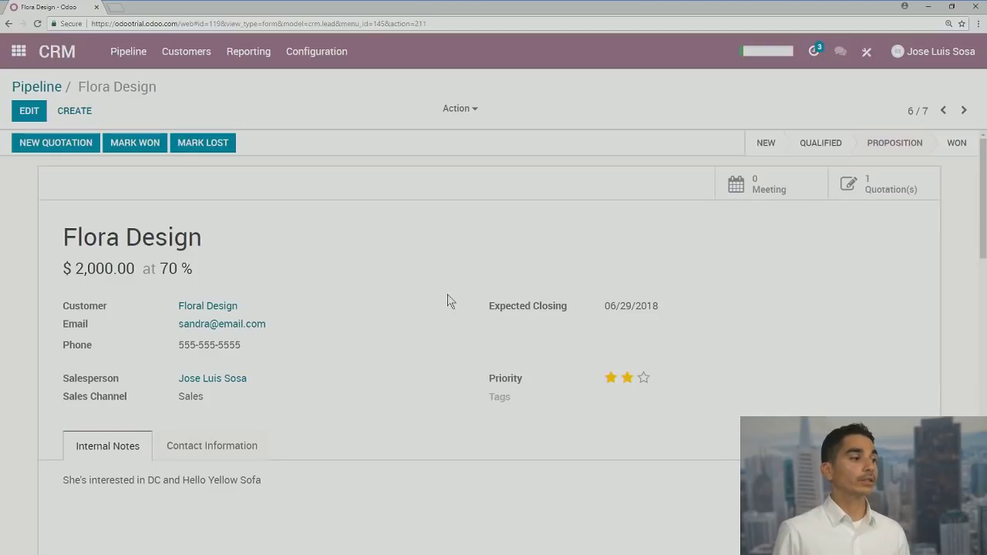
scroll(447, 301, down, 2)
scroll(447, 301, up, 2)
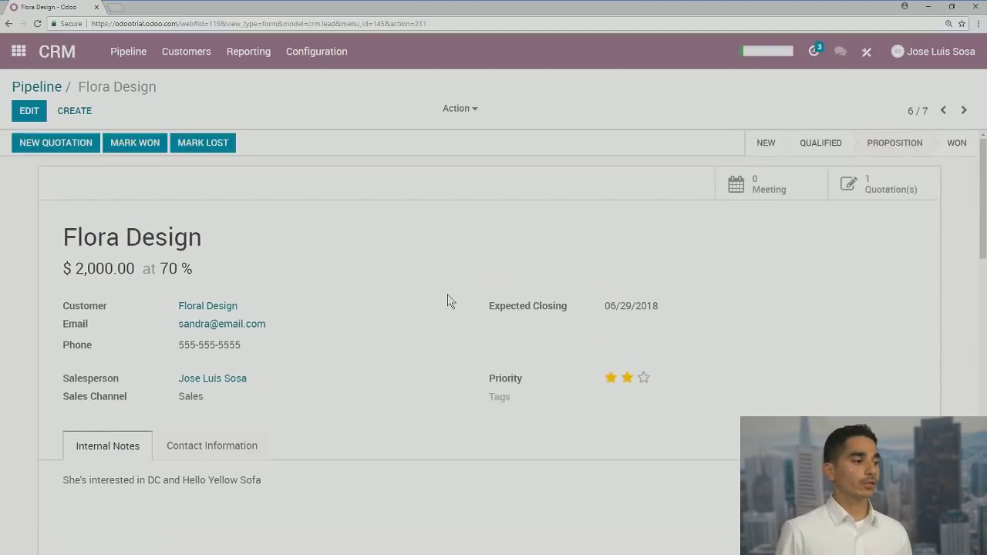
click(886, 192)
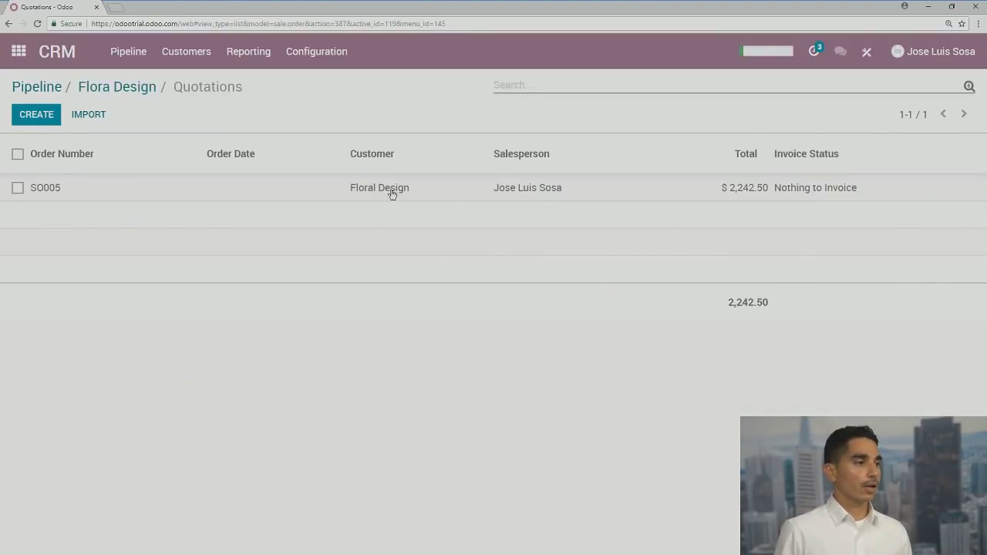
click(518, 202)
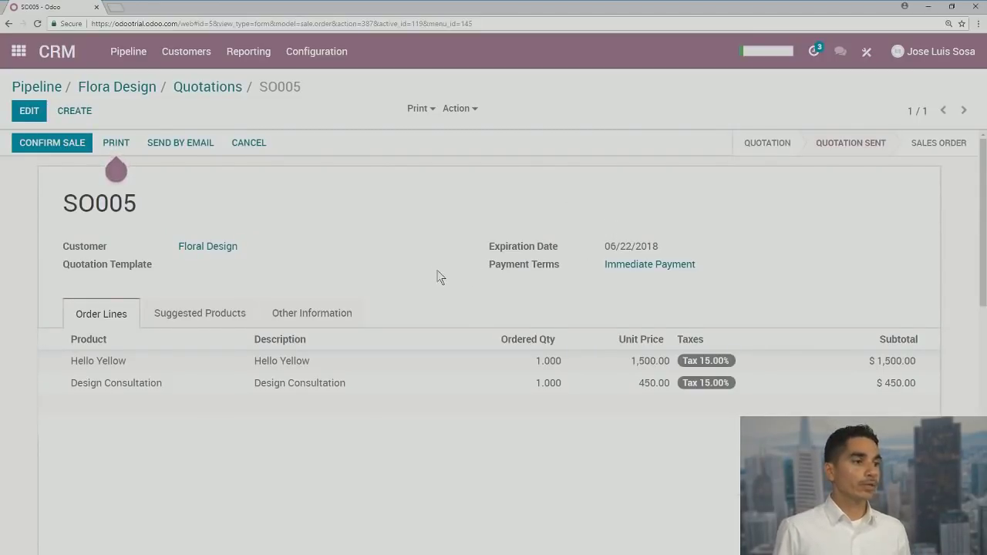
Confirm SO005 as a $2,242.50 sales order with one delivery
scroll(437, 271, down, 3)
scroll(441, 271, up, 3)
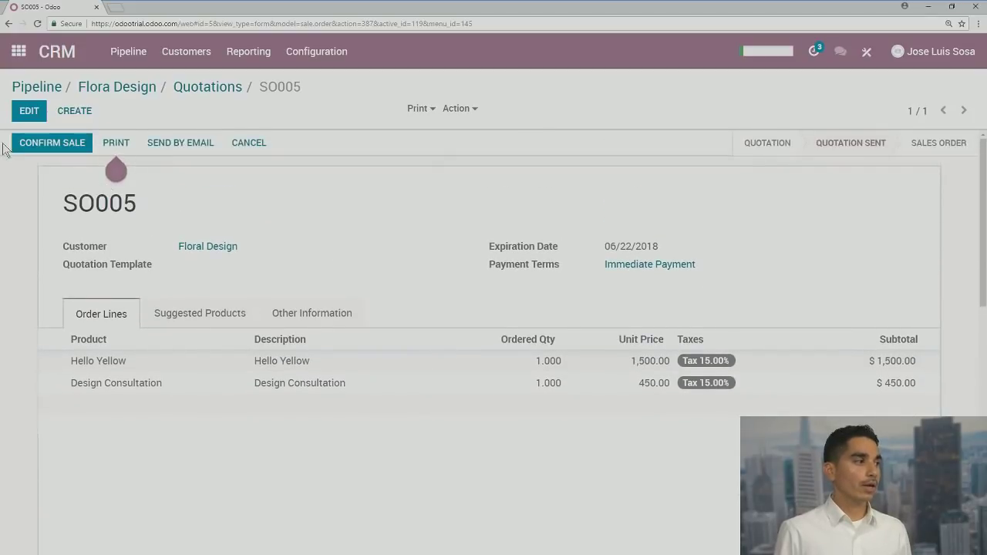
click(52, 144)
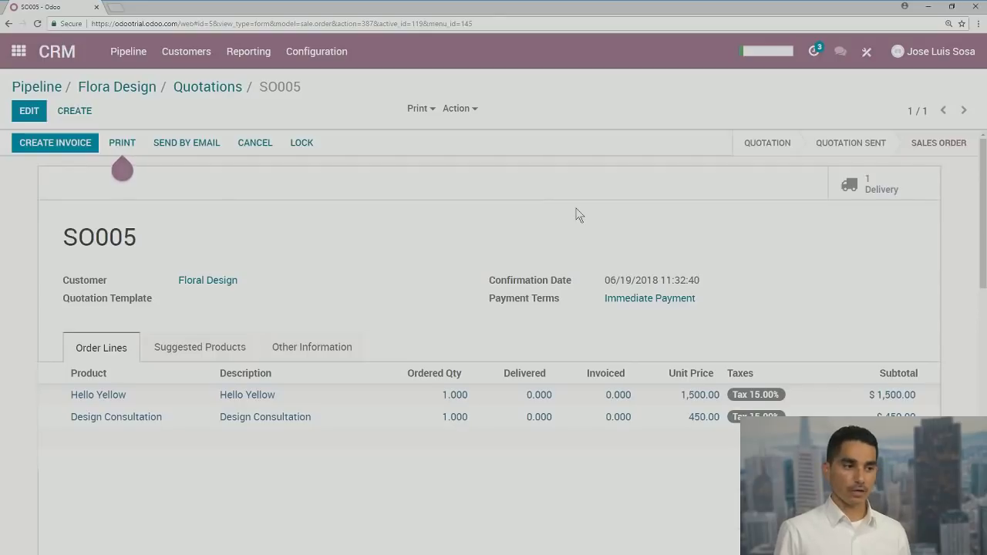
mouse_move(122, 171)
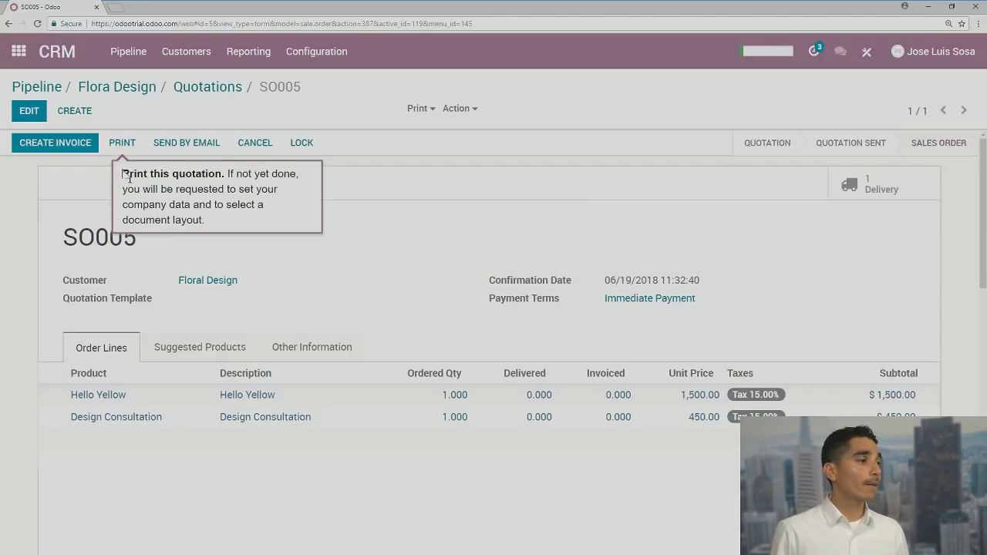
scroll(416, 348, down, 2)
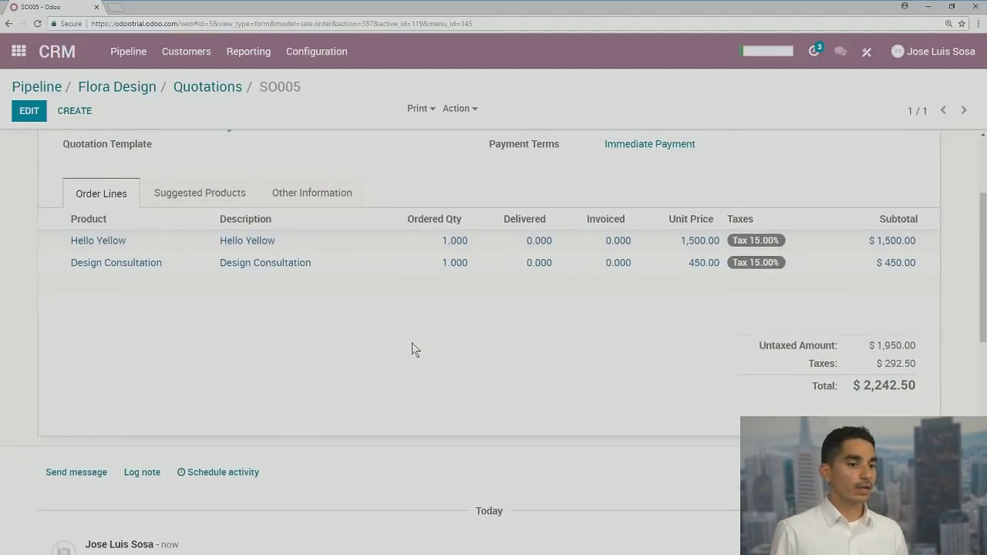
scroll(409, 349, up, 2)
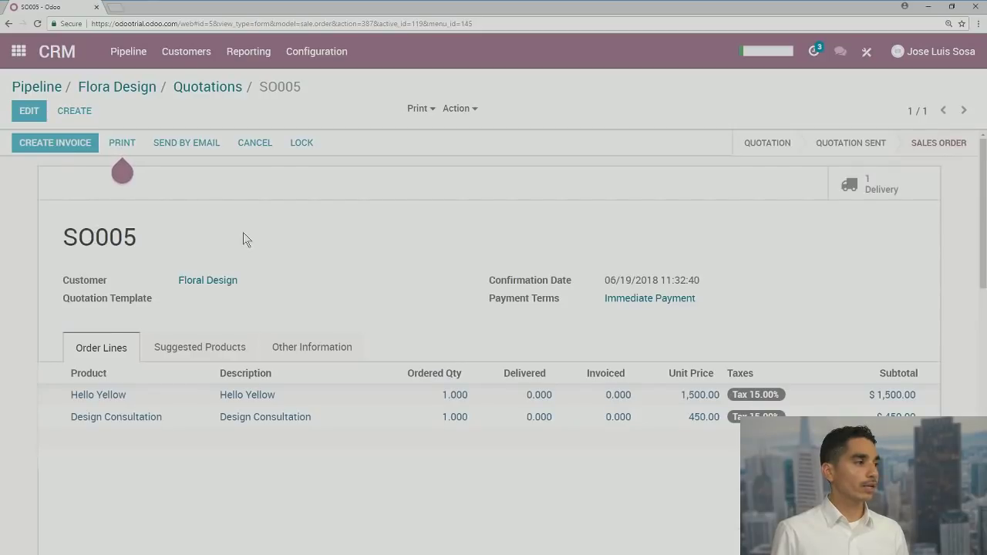
Create a draft invoice for sales order SO005 with Create Invoices
click(49, 144)
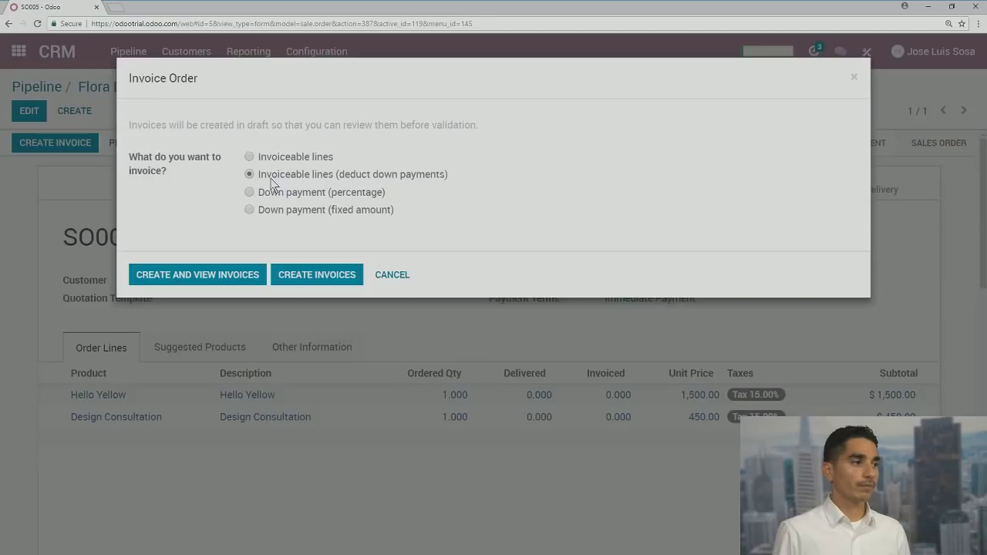
click(328, 275)
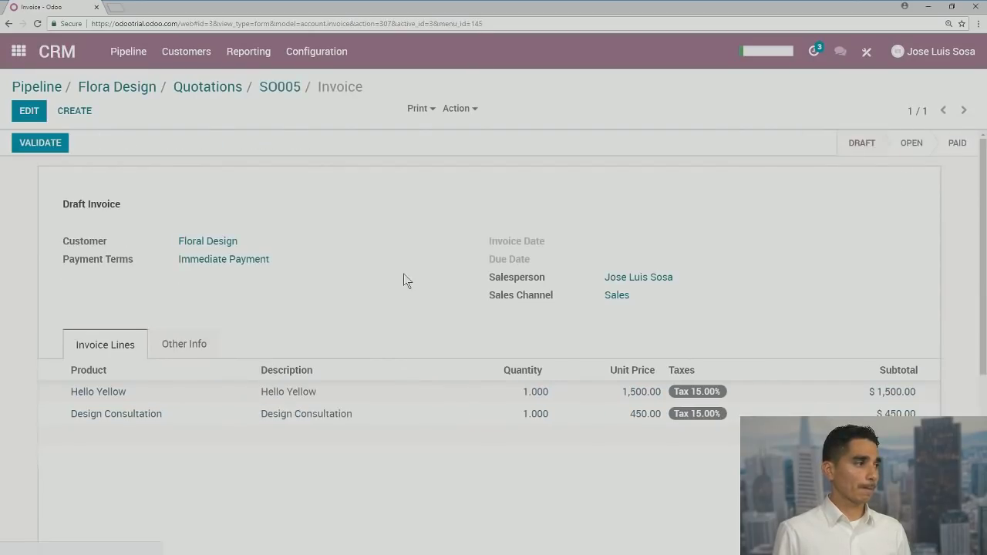
scroll(405, 278, down, 3)
scroll(355, 262, up, 3)
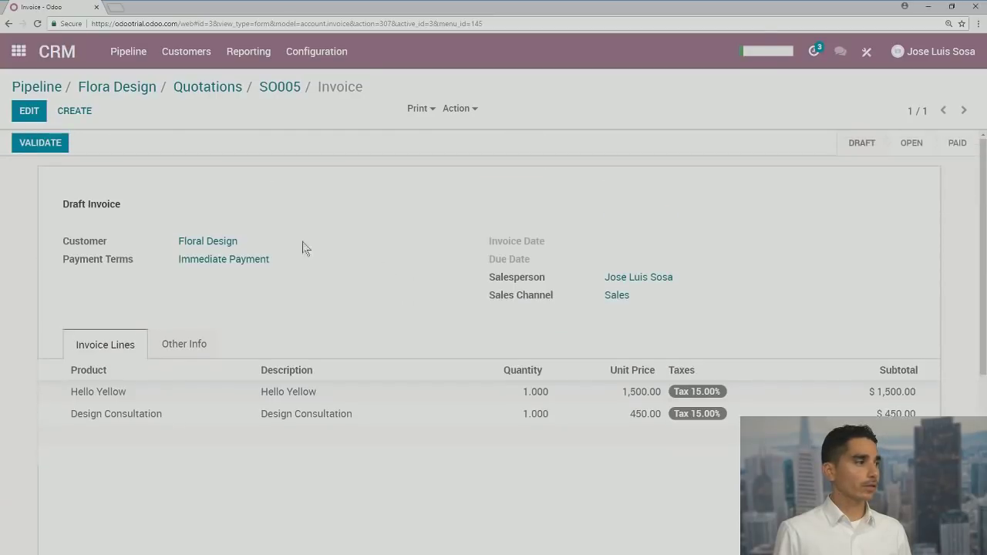
Validate the draft, producing invoice INV/2018/0002 for $2,242.50 dated 06/19/2018
click(39, 148)
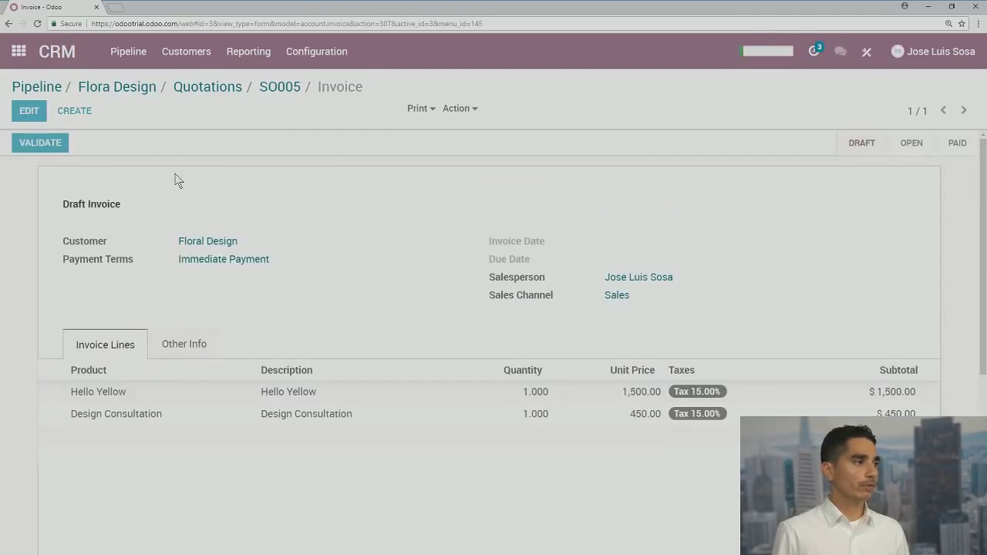
scroll(214, 268, down, 3)
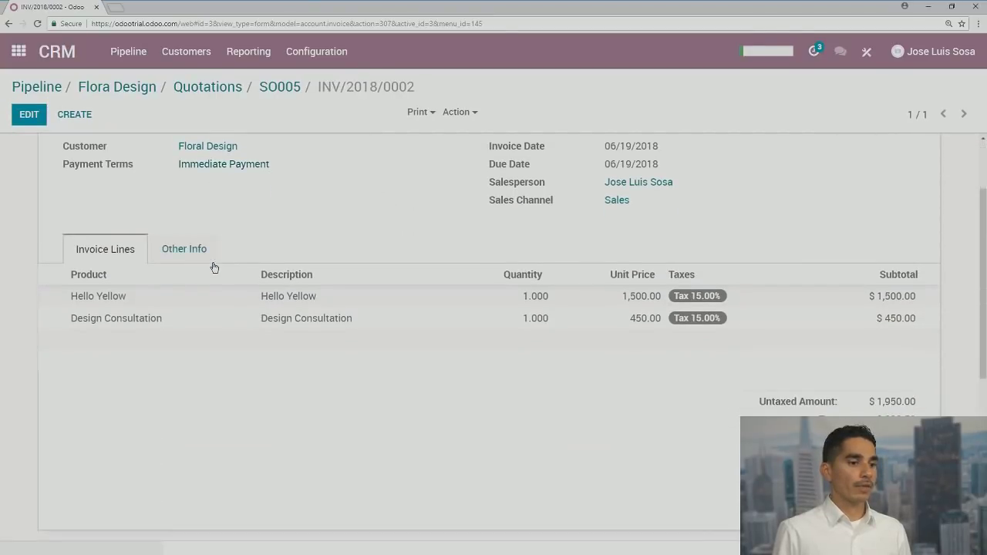
scroll(370, 307, up, 3)
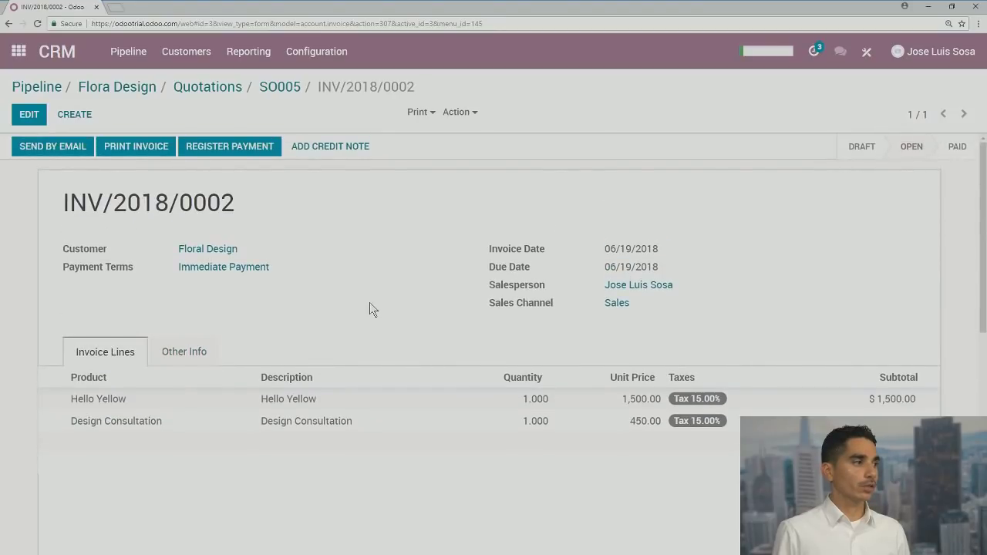
scroll(370, 306, down, 5)
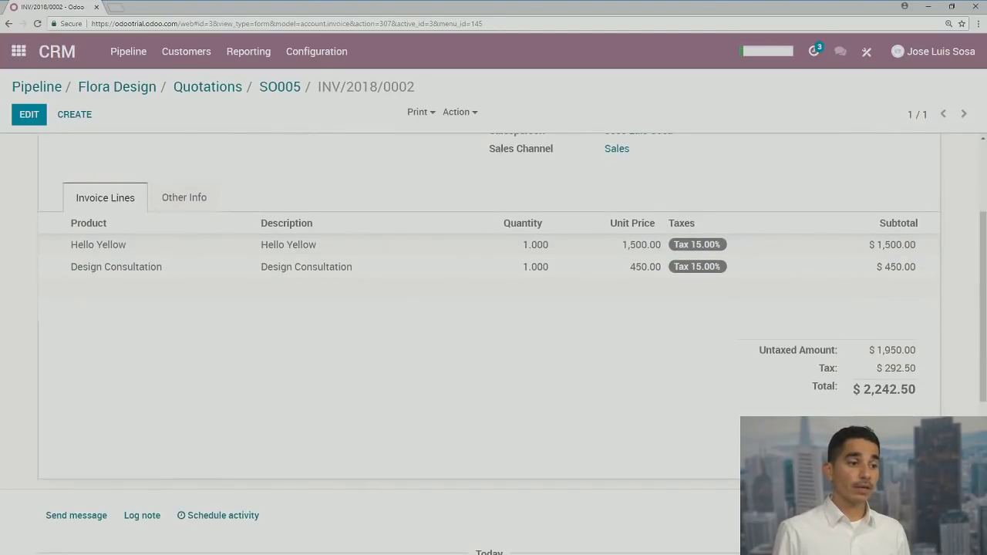
scroll(655, 433, up, 5)
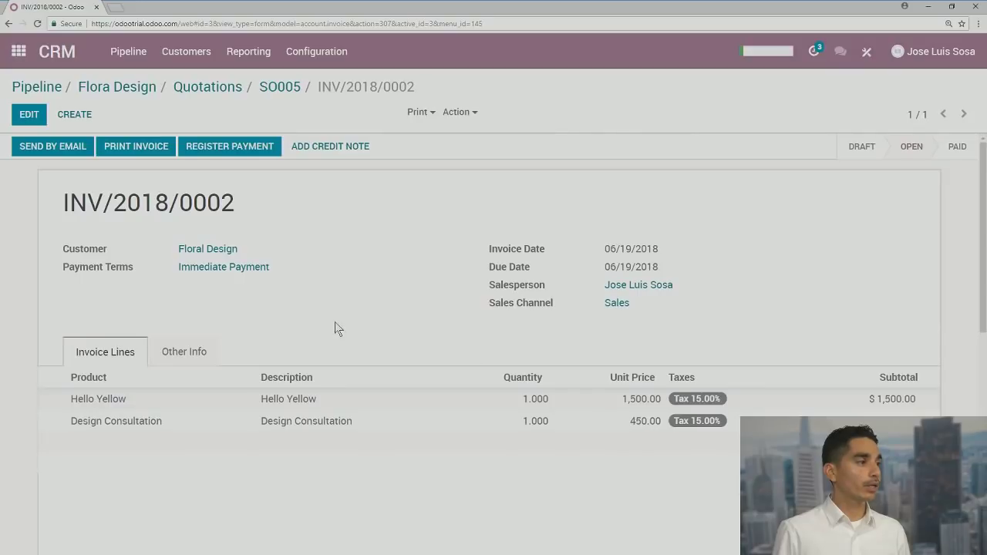
Register the full $2,242.50 payment on INV/2018/0002 using the Bank (USD) journal
click(230, 147)
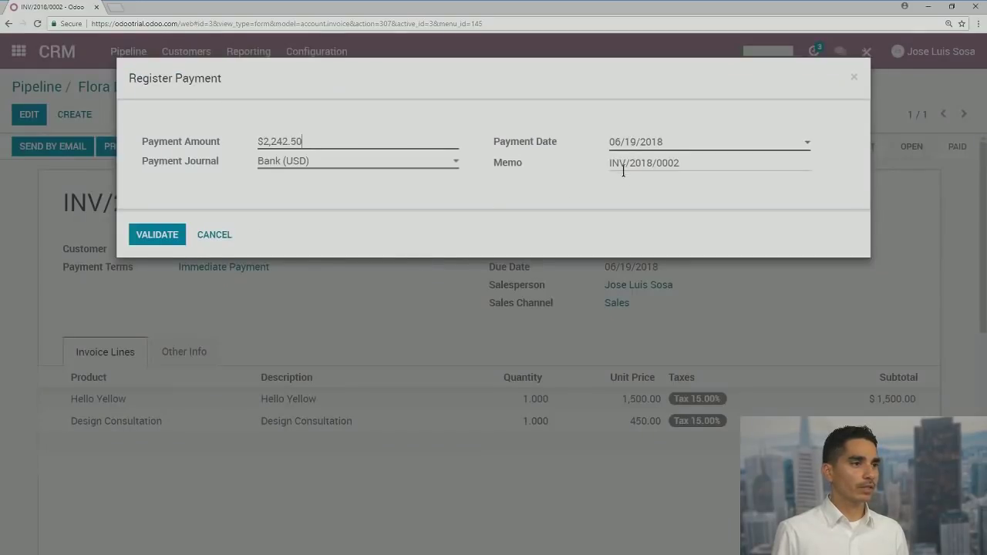
click(166, 233)
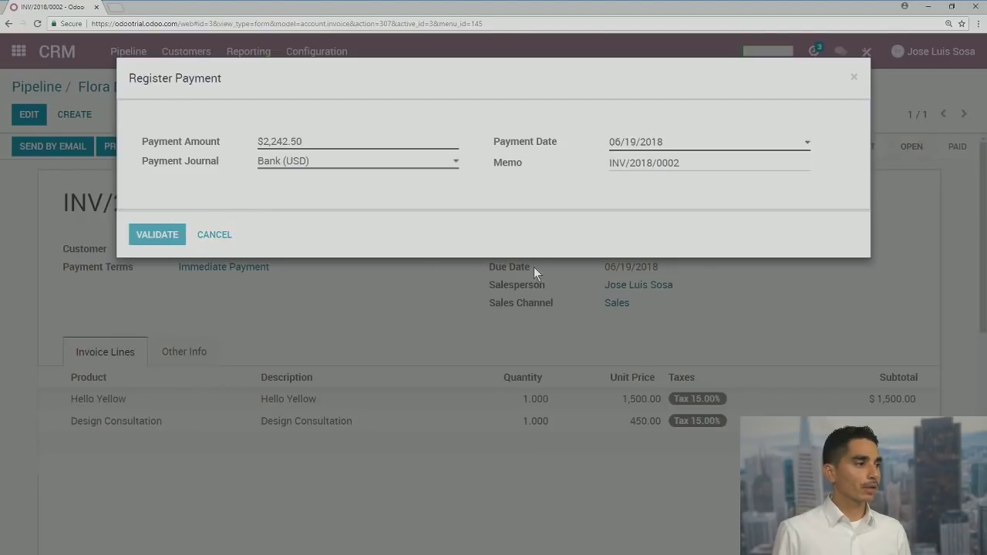
scroll(485, 315, down, 1)
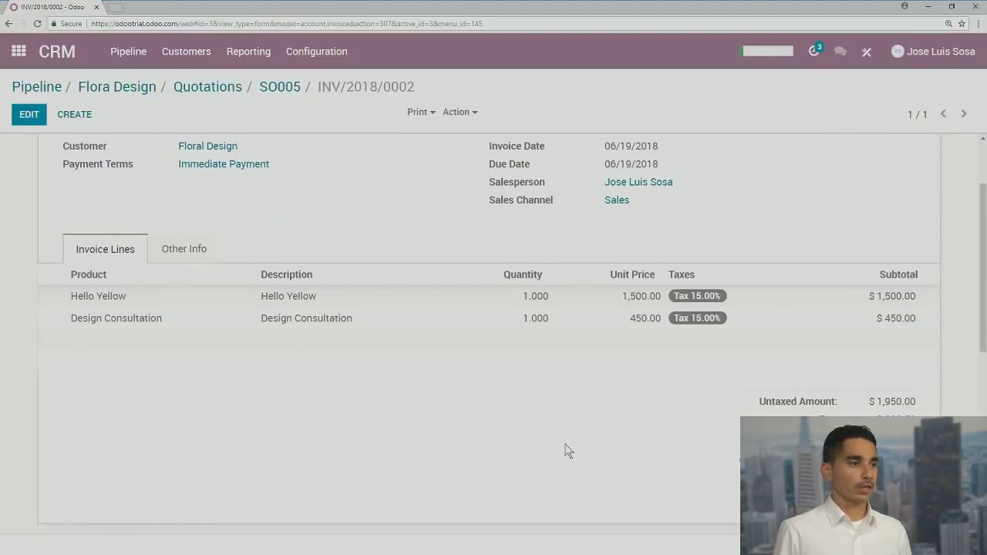
scroll(568, 451, up, 1)
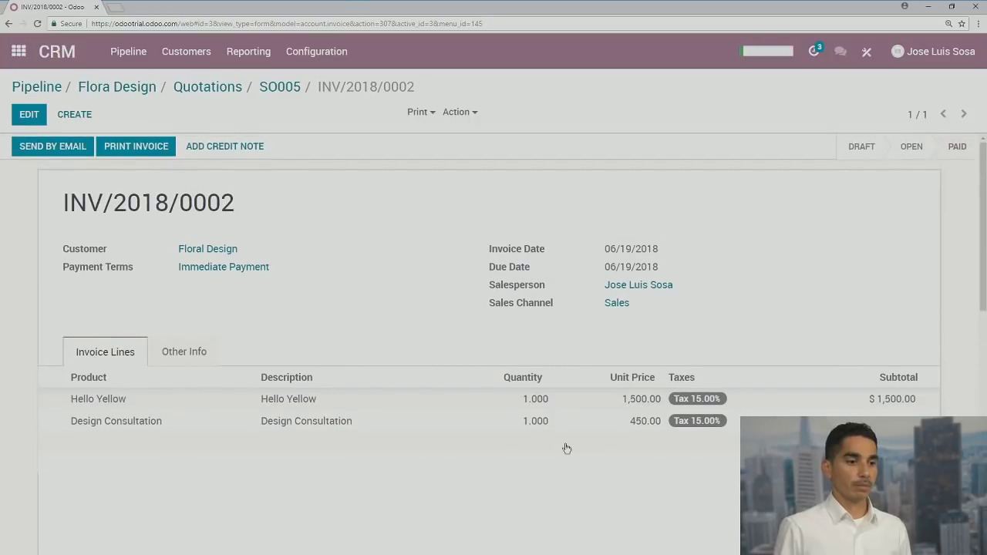
scroll(565, 448, down, 1)
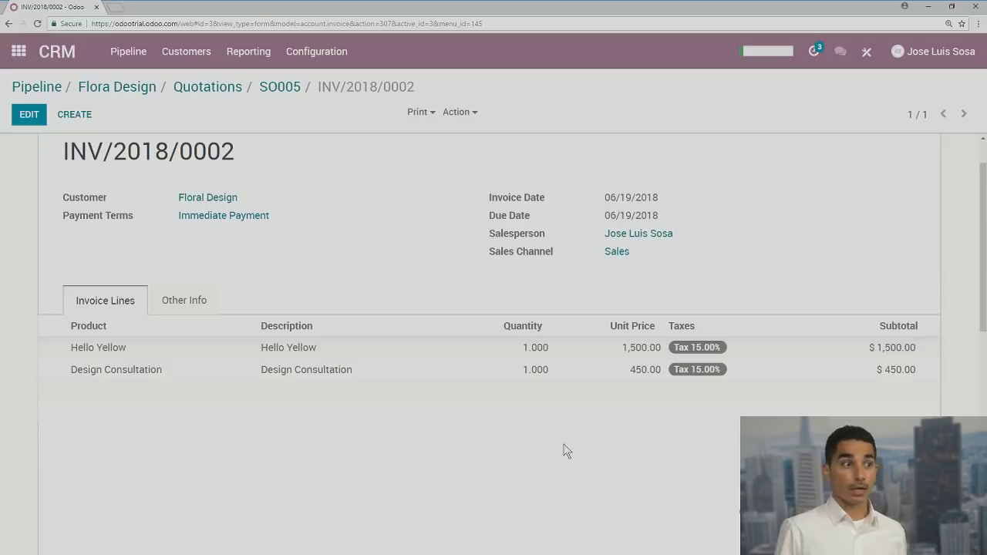
scroll(570, 437, up, 1)
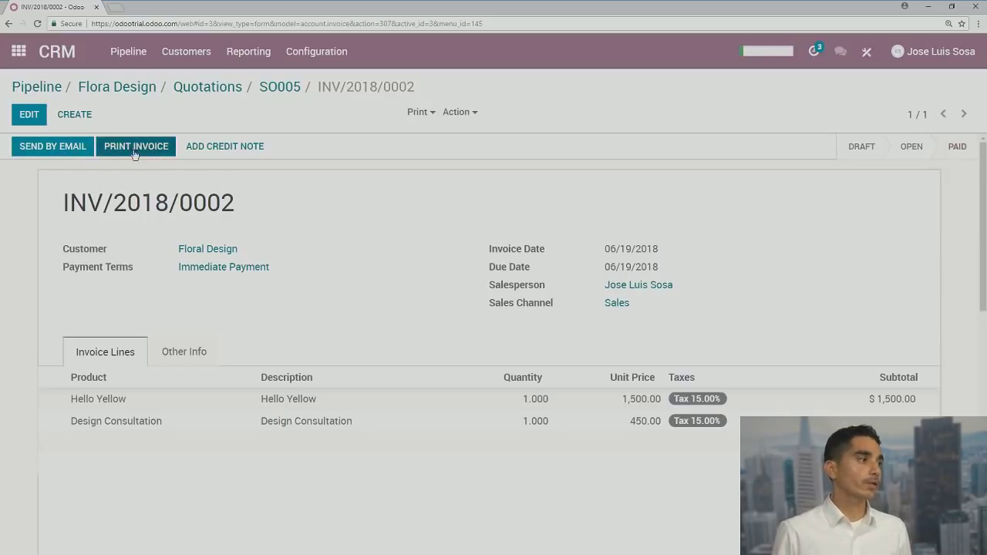
Email invoice INV/2018/0002 with its PDF to Floral Design using the invoice template
click(65, 153)
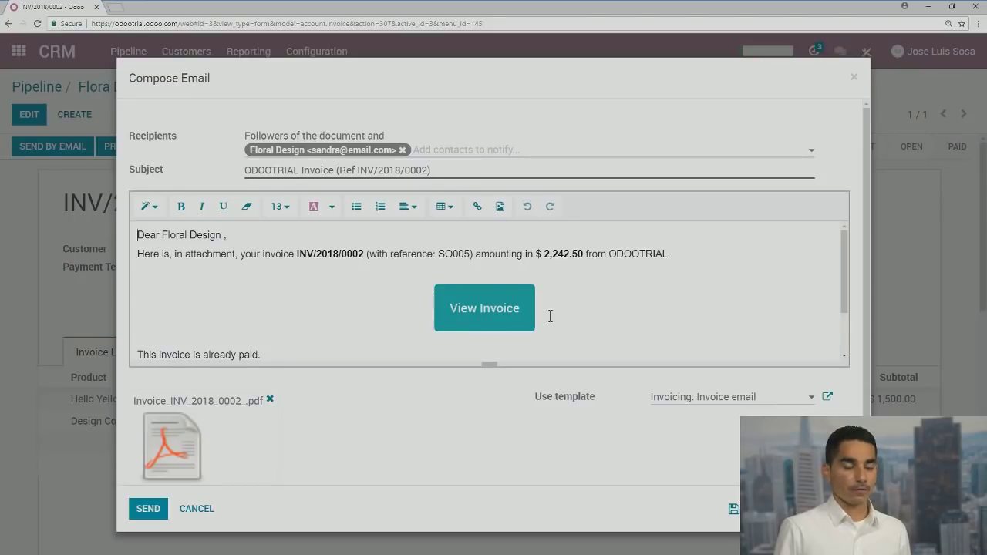
scroll(441, 284, down, 3)
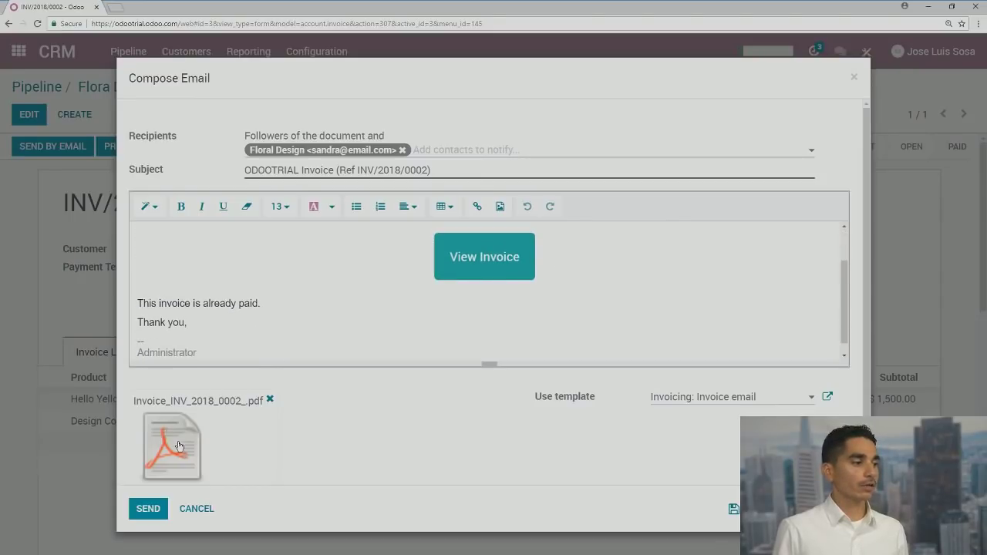
click(148, 509)
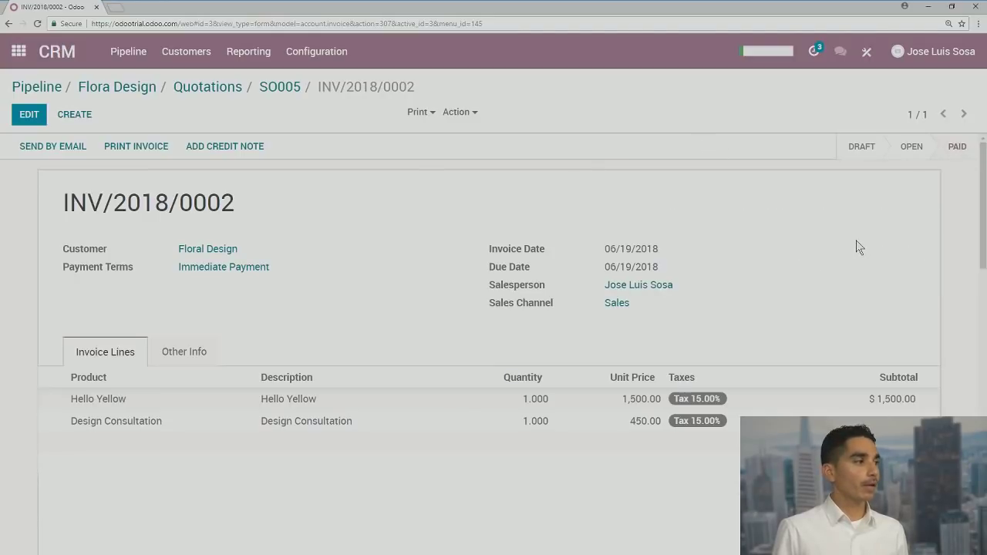
Reopen Flora Design from the pipeline and mark its planned call done, logging 'Call done'
click(49, 91)
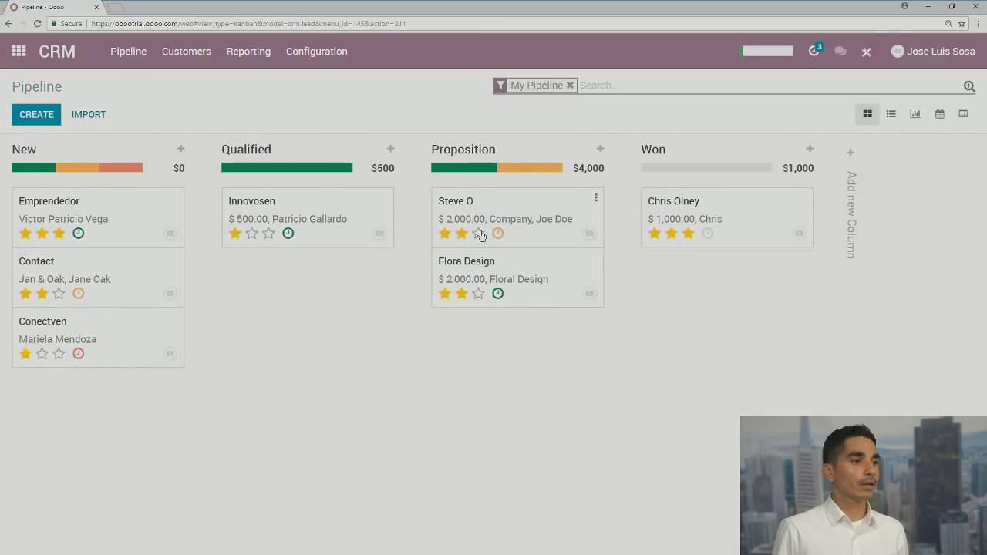
click(467, 262)
scroll(313, 305, down, 5)
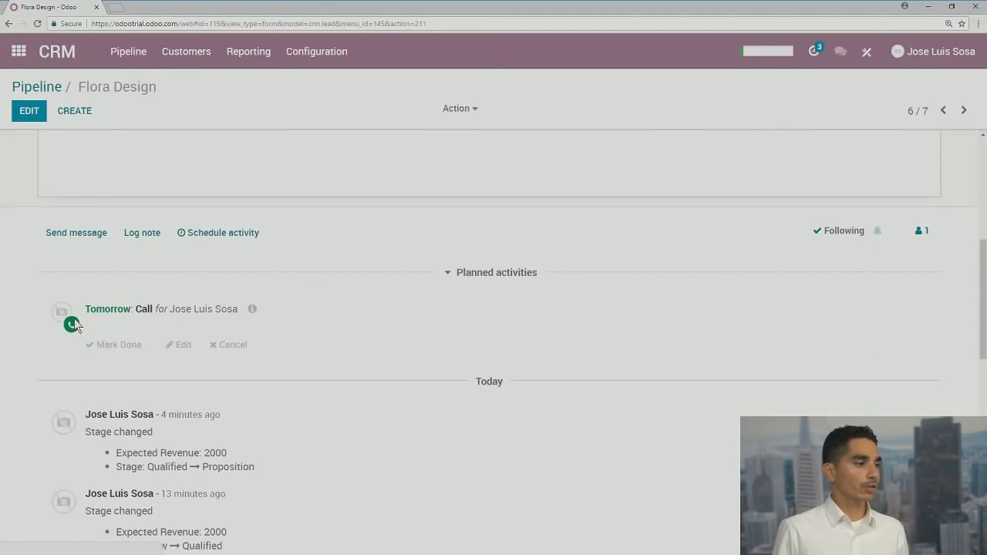
click(126, 346)
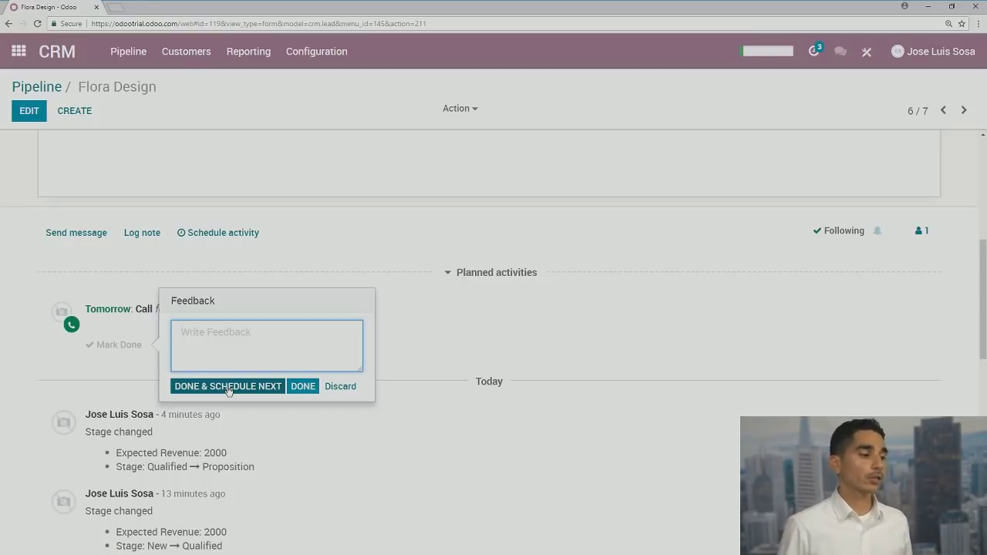
click(311, 388)
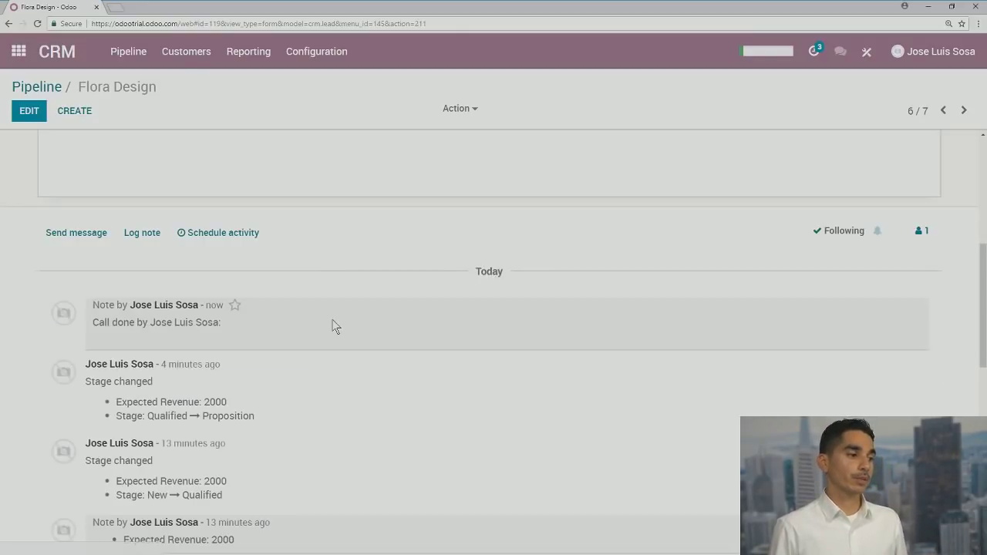
scroll(328, 321, up, 6)
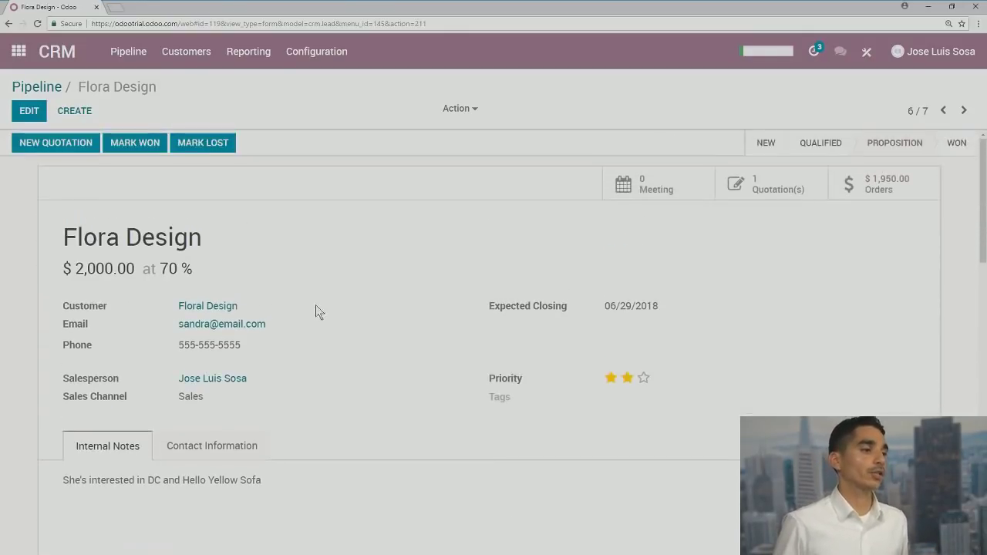
Drag the Flora Design card into the Won column, then return to the apps home screen
click(37, 87)
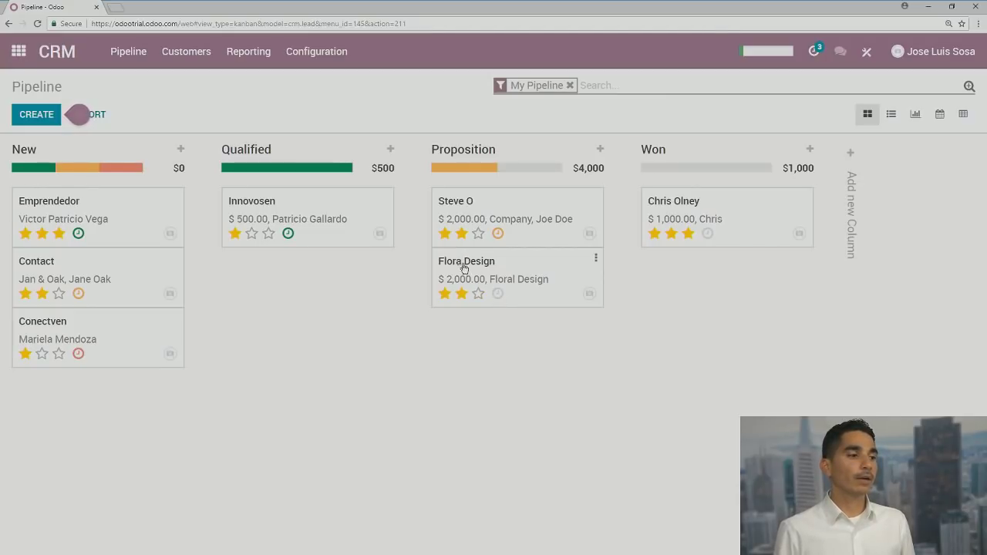
drag(466, 263, 676, 182)
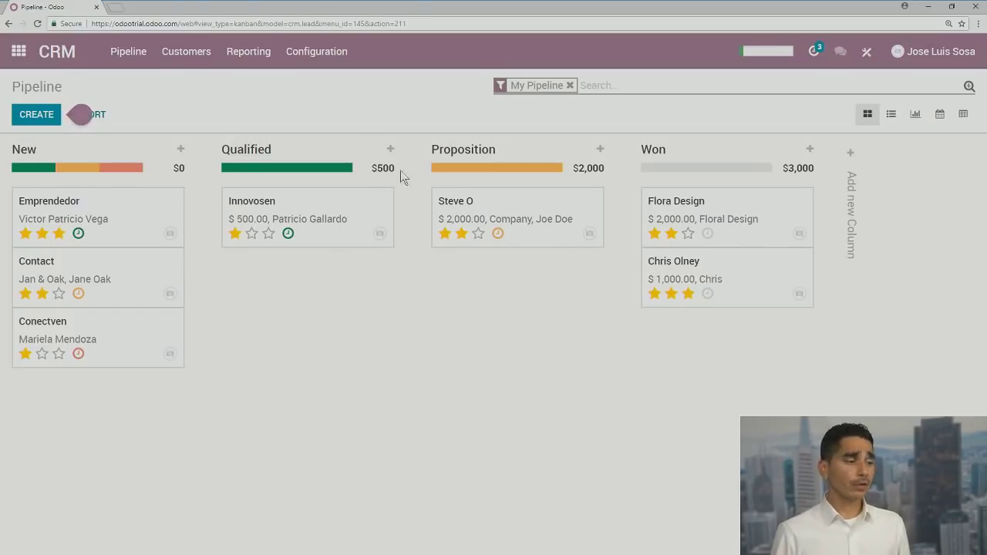
click(19, 51)
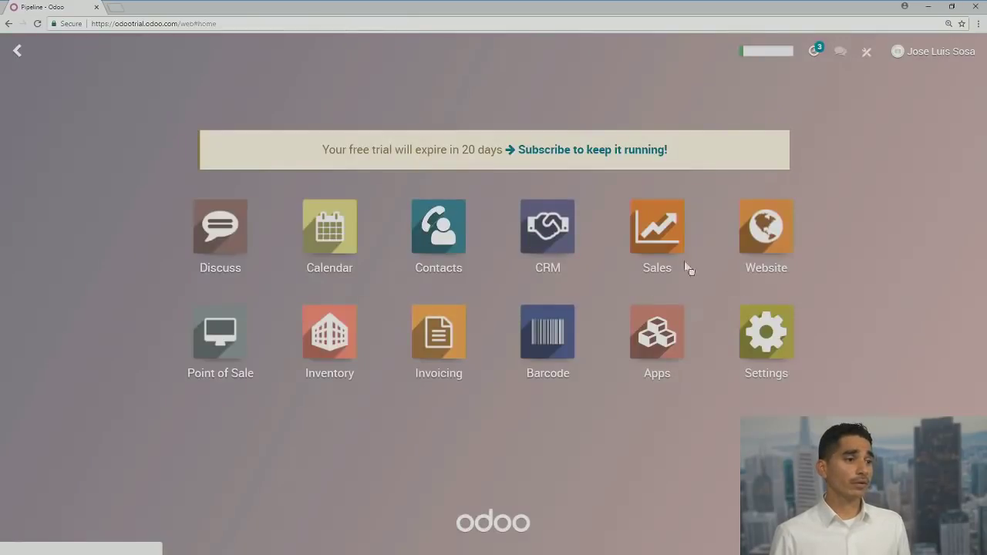
Review sales order SO005 in Sales, then list the nine sellable products
click(655, 245)
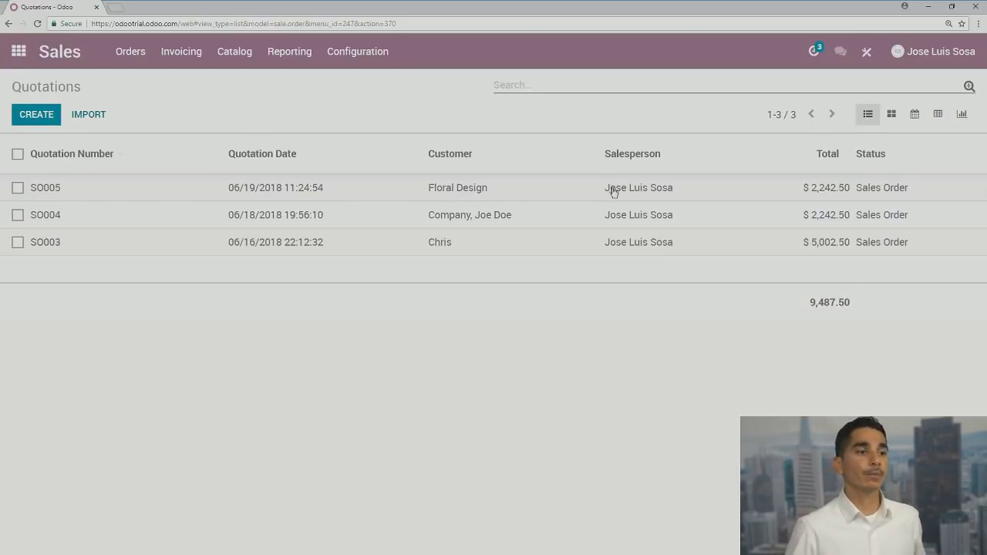
click(509, 199)
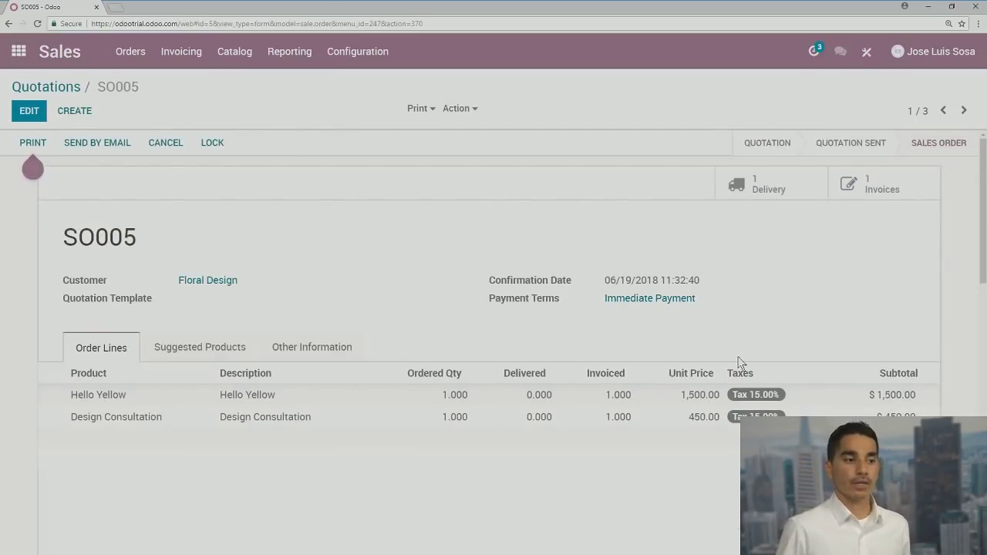
scroll(743, 362, down, 3)
scroll(739, 363, up, 3)
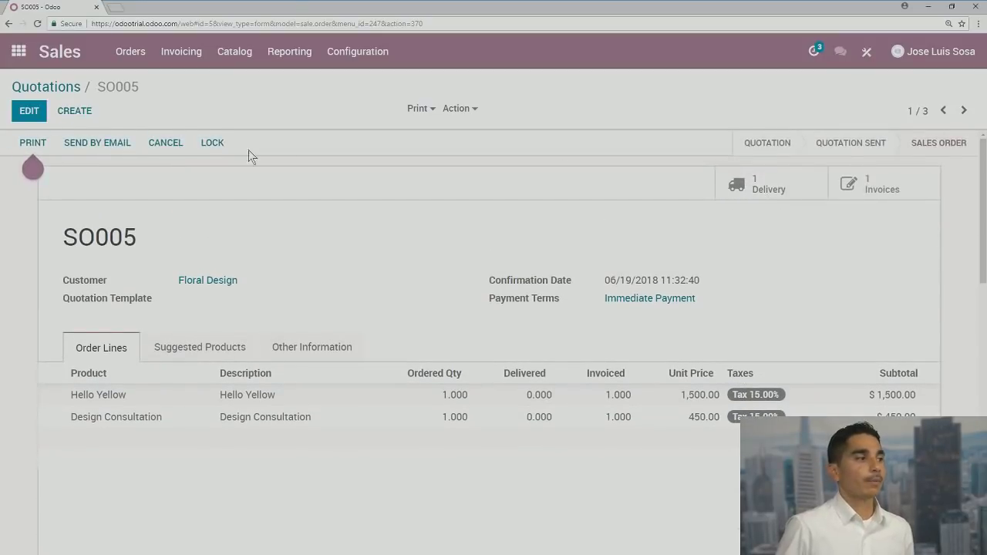
click(234, 50)
click(242, 87)
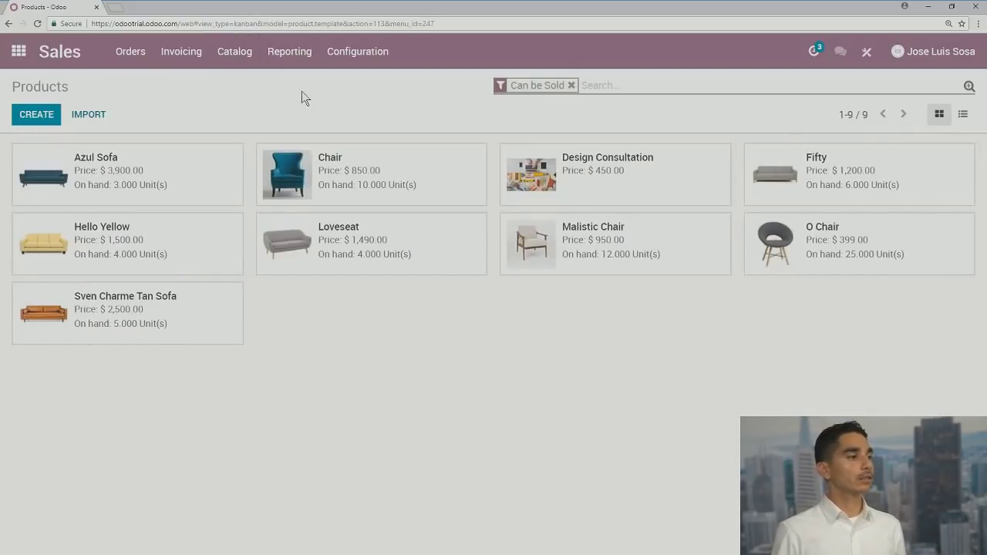
Inspect the Hello Yellow product (4 on hand, 2 sales), then return to the apps home screen
click(95, 232)
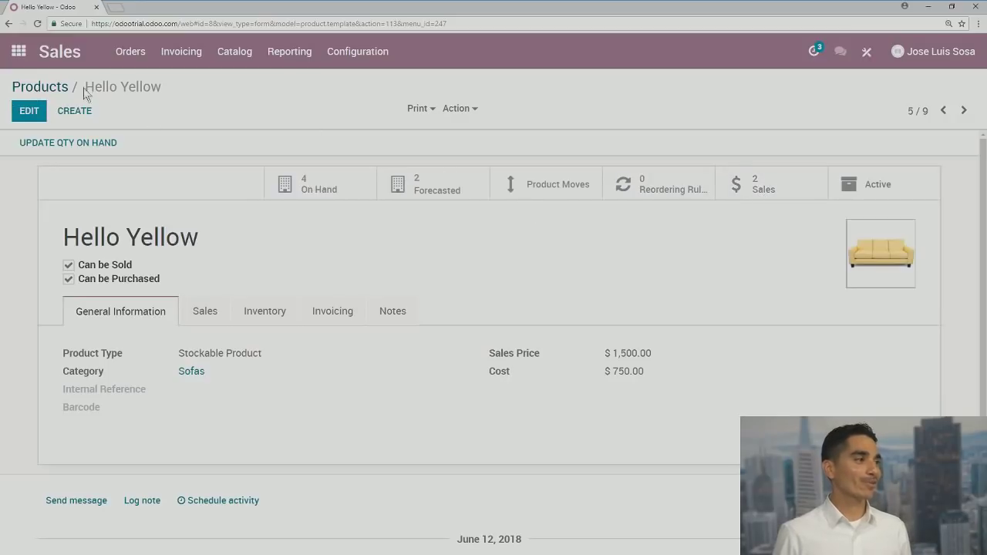
click(40, 86)
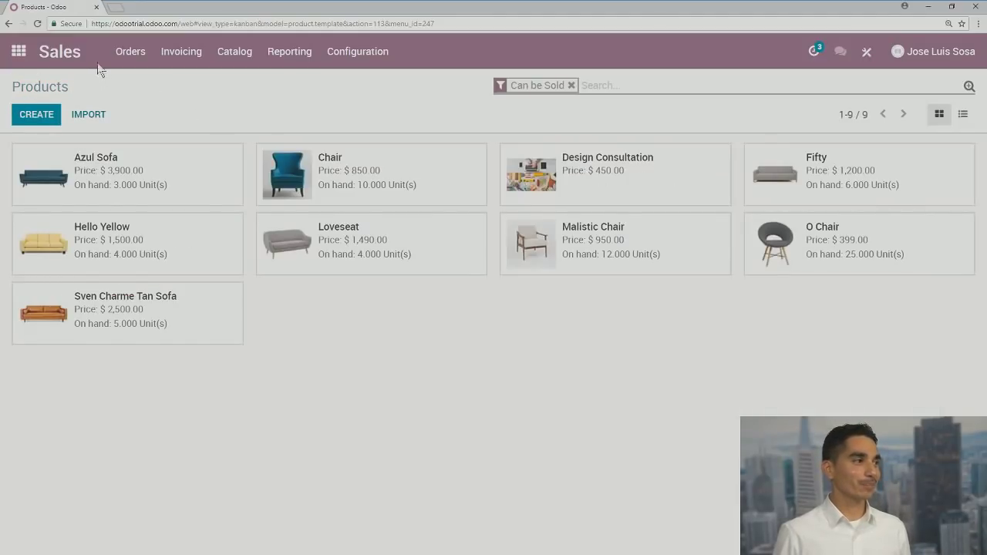
click(18, 52)
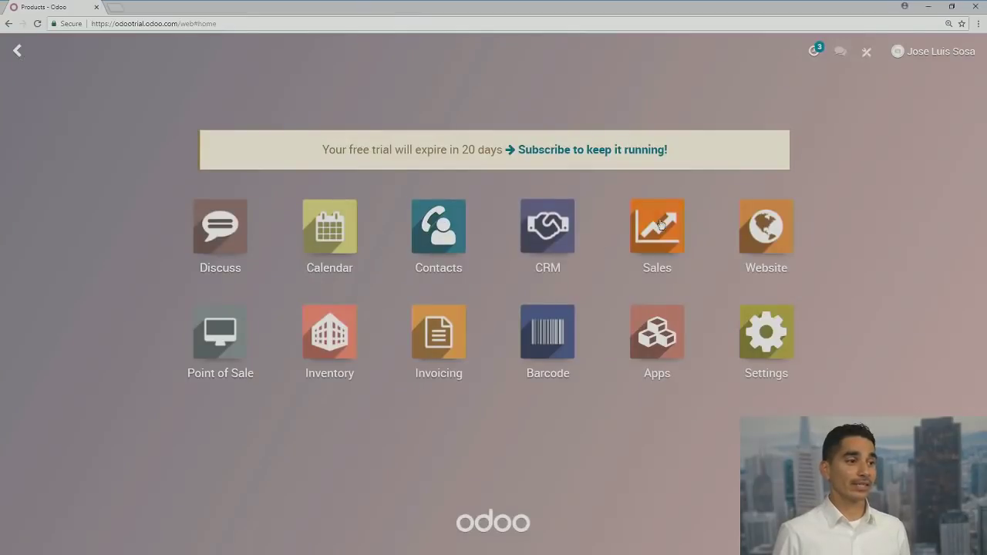
Reload the CRM pipeline via Pipeline > Pipeline and open the Emprendedor lead
click(560, 250)
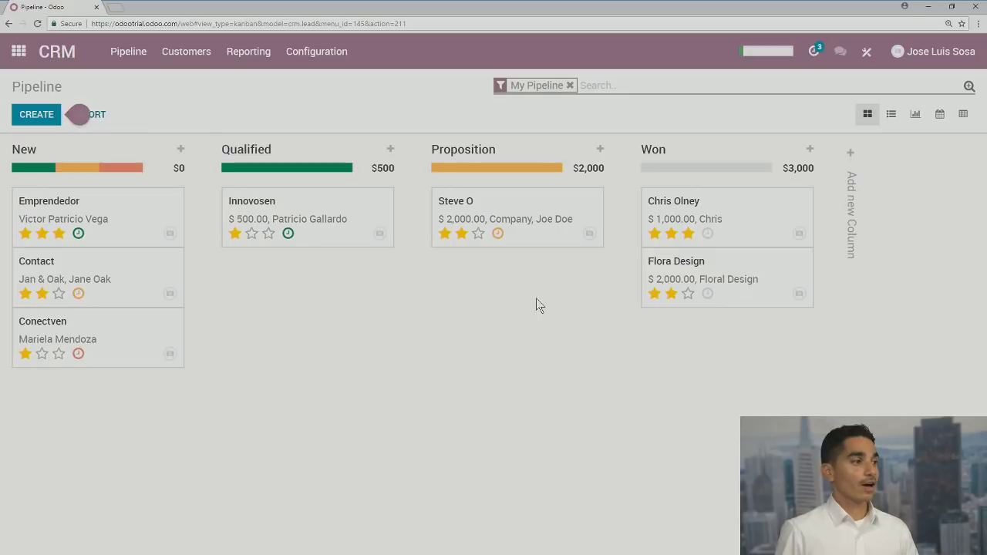
click(18, 53)
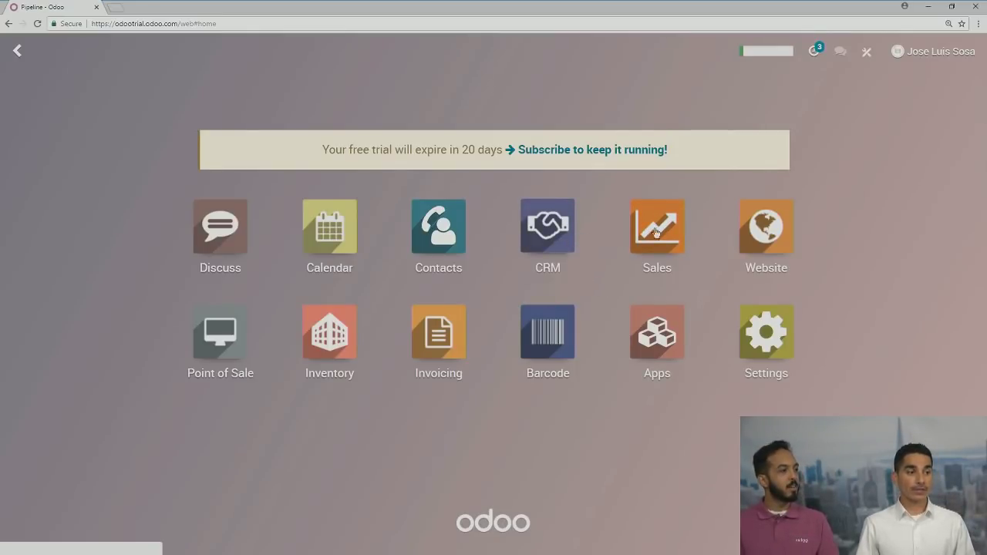
click(545, 241)
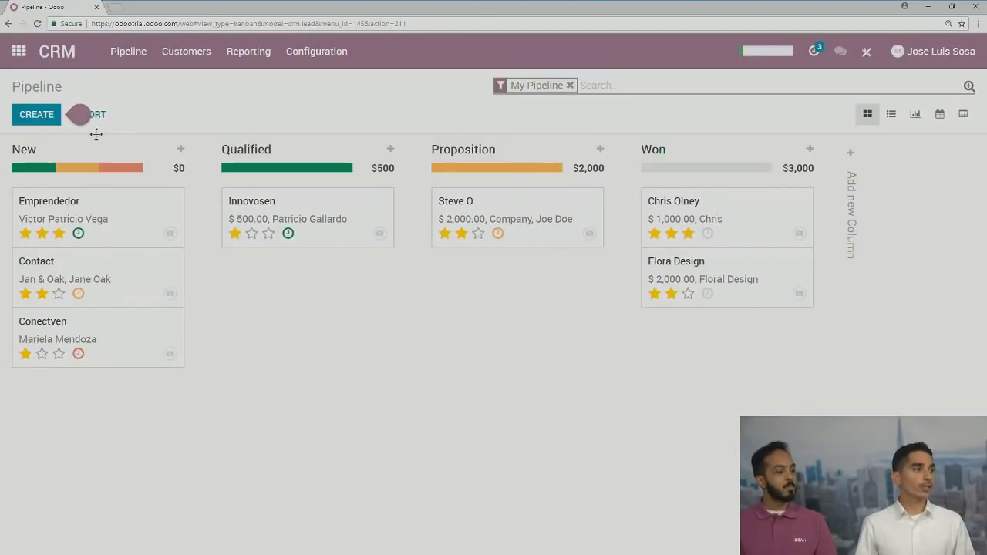
click(128, 51)
click(123, 54)
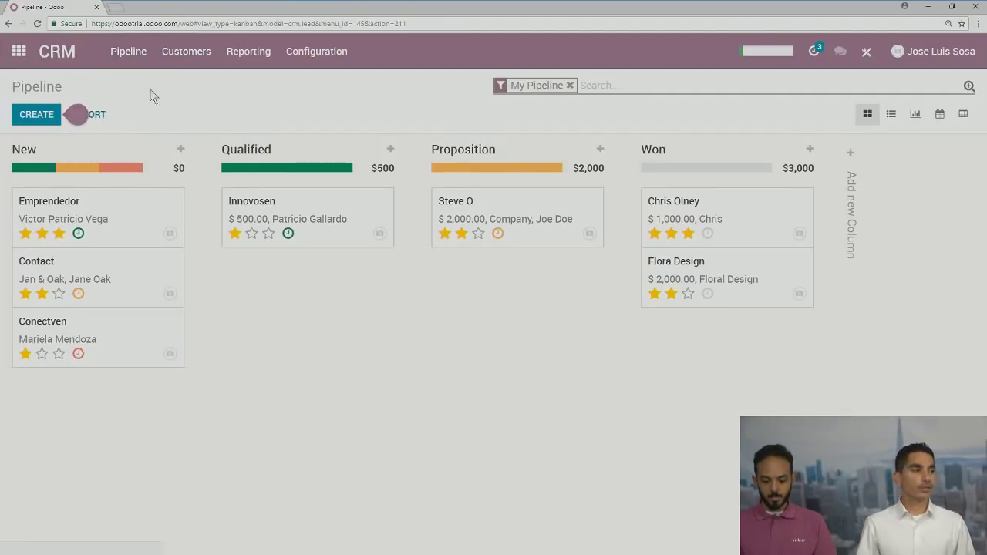
click(116, 55)
click(136, 108)
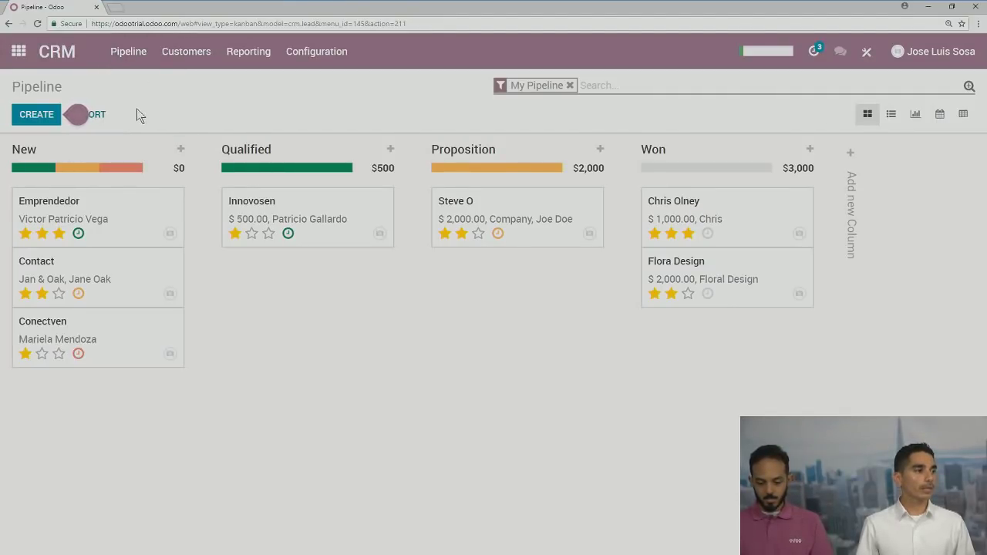
click(54, 205)
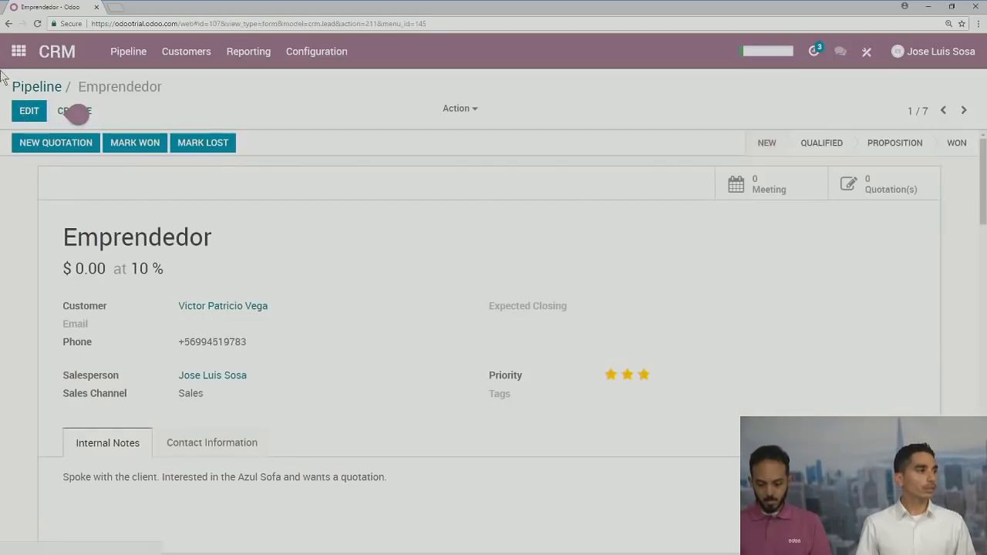
On Emprendedor's Contact Information tab, create a new Source named 'tag' and save the opportunity
scroll(244, 278, down, 2)
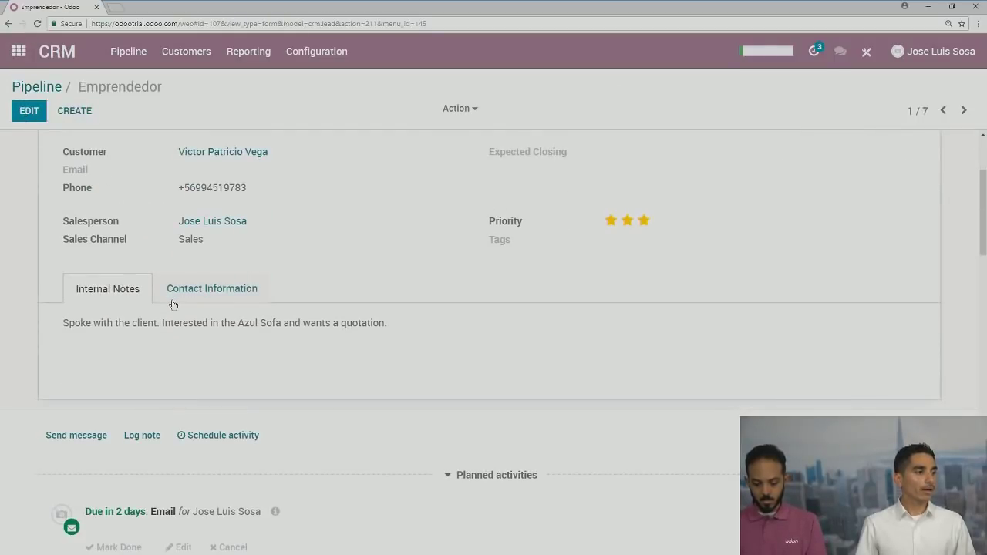
click(16, 114)
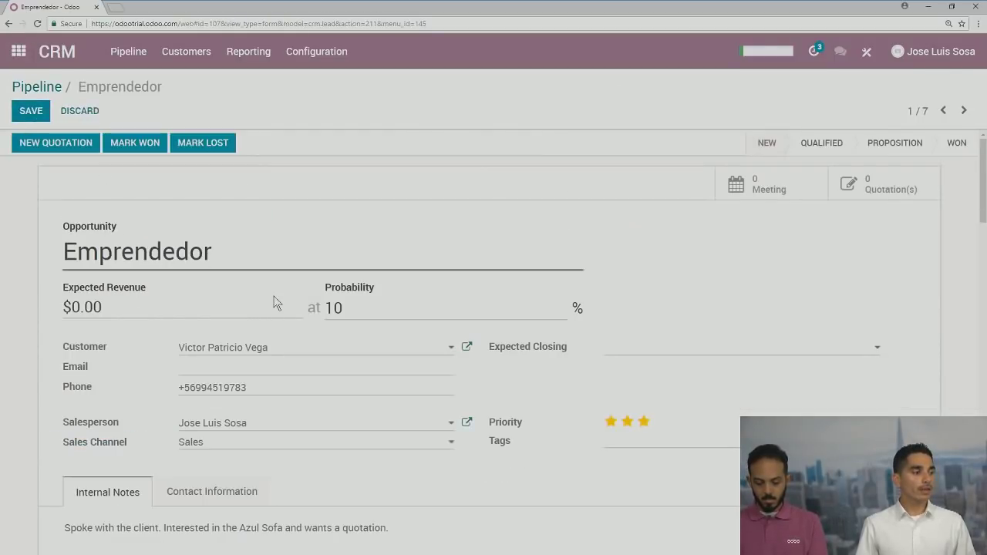
scroll(214, 294, down, 3)
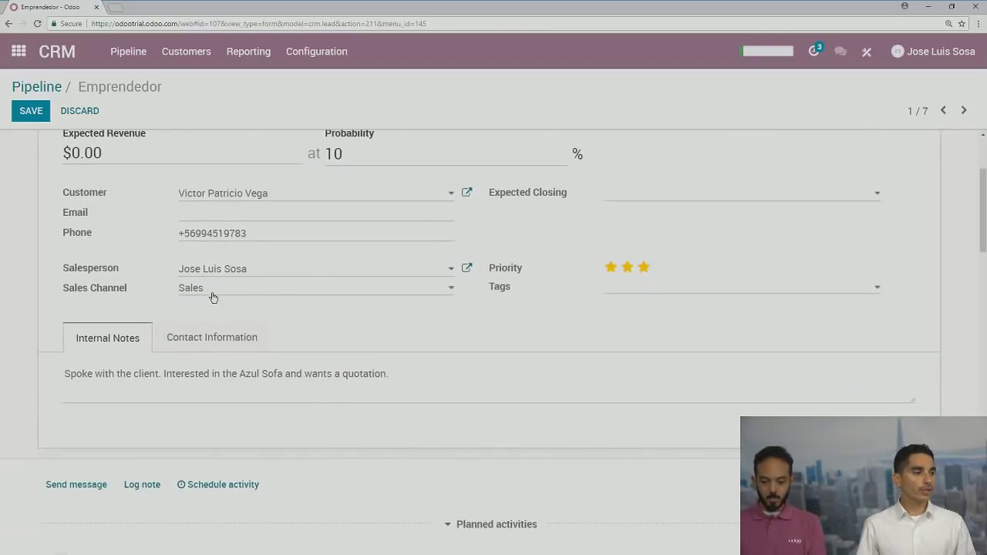
click(194, 337)
scroll(215, 366, down, 4)
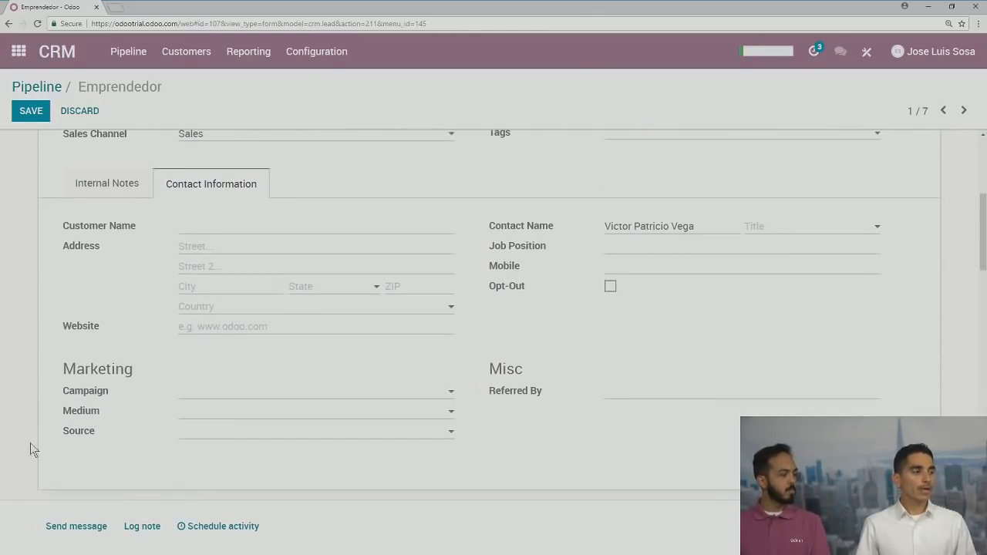
click(258, 433)
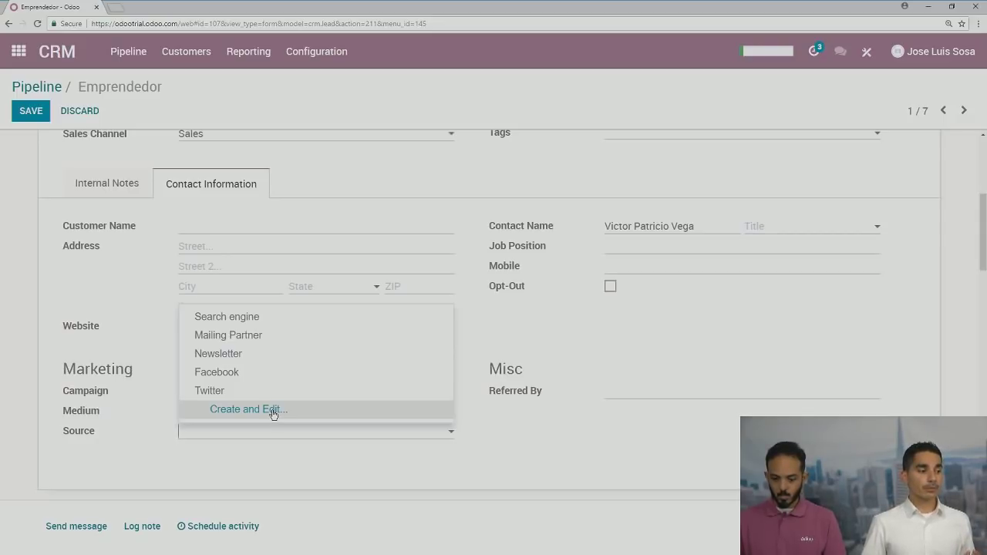
click(273, 412)
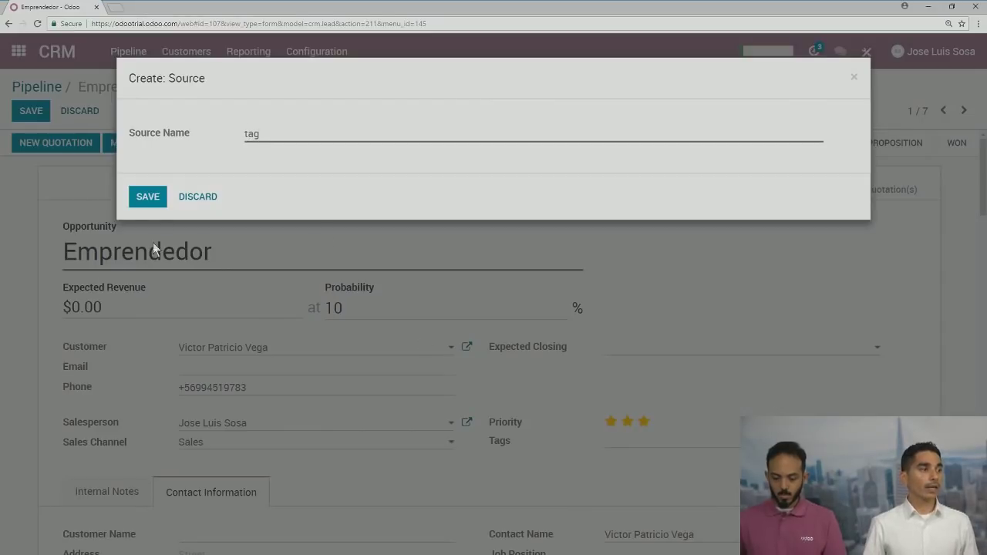
click(164, 196)
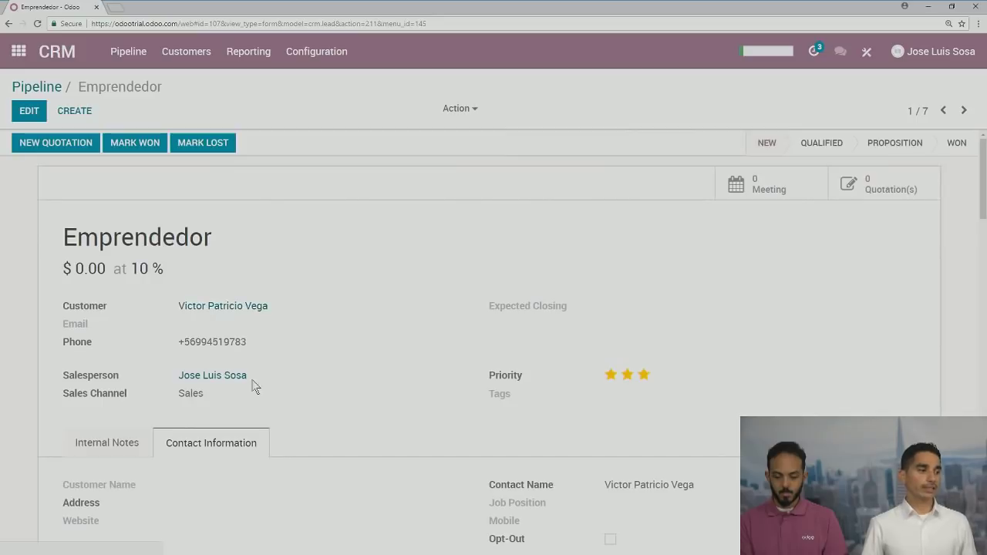
scroll(252, 379, down, 1)
Leave the Emprendedor lead and CRM pipeline for the Odoo apps home menu
scroll(248, 369, down, 3)
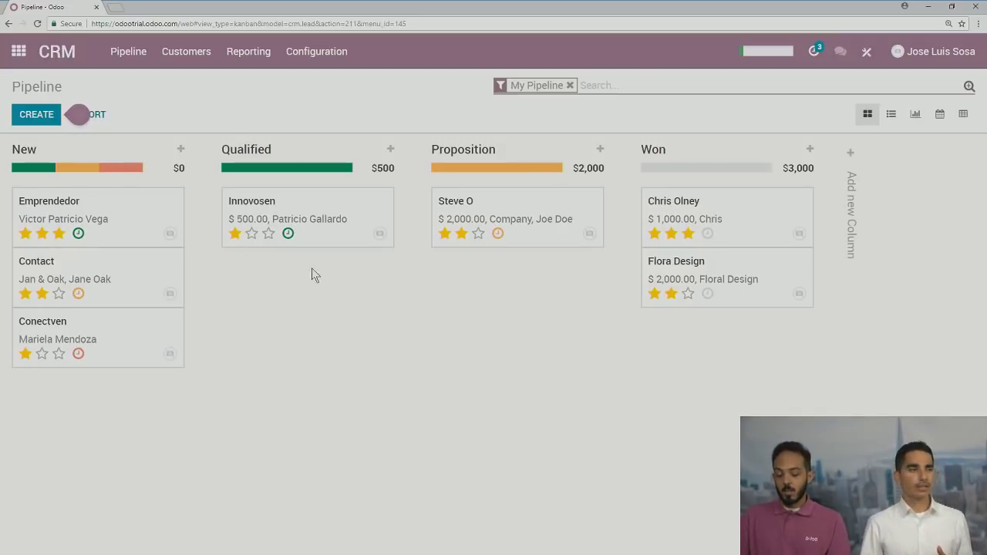
mouse_move(81, 118)
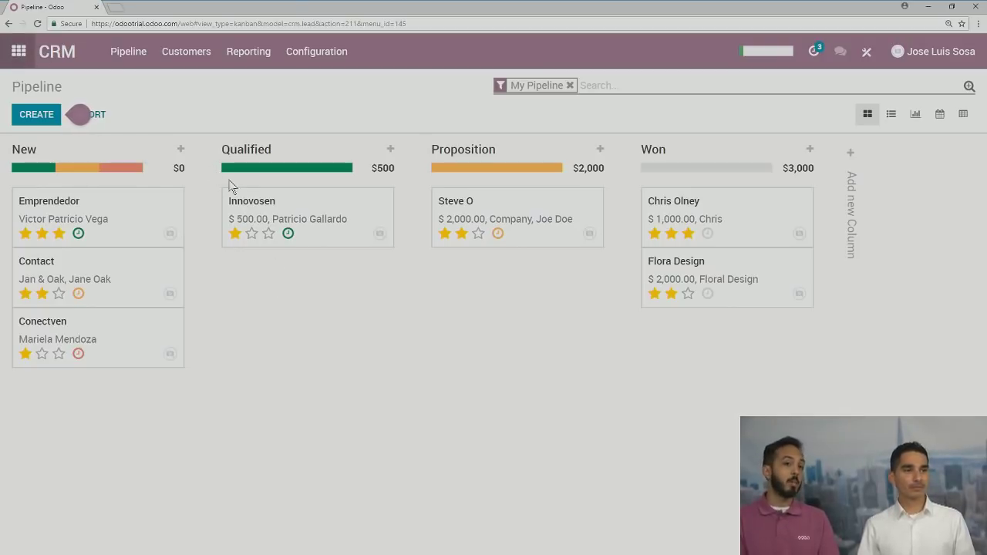
click(19, 51)
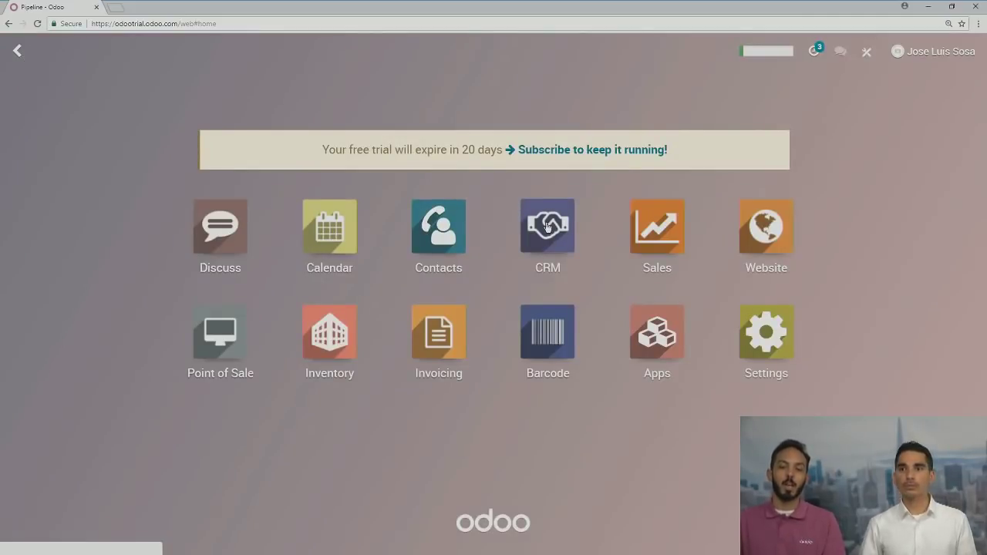